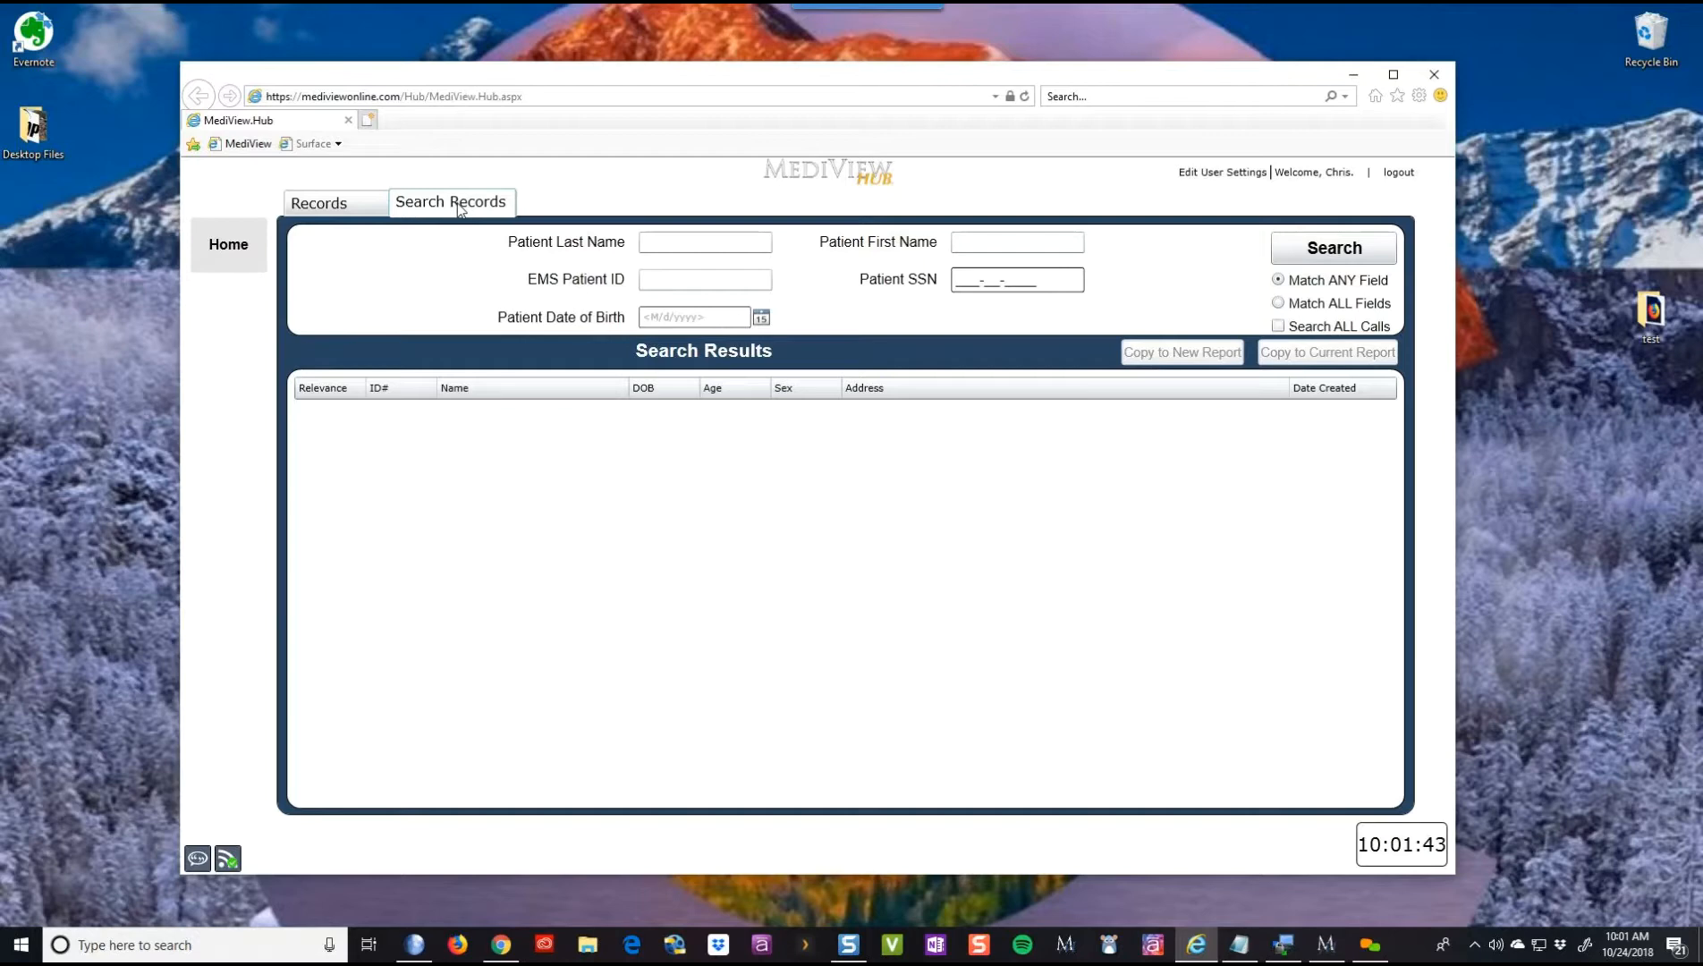
- Switch to the Records list and select record 37
{"action": "left_click", "coordinate": [356, 219]}
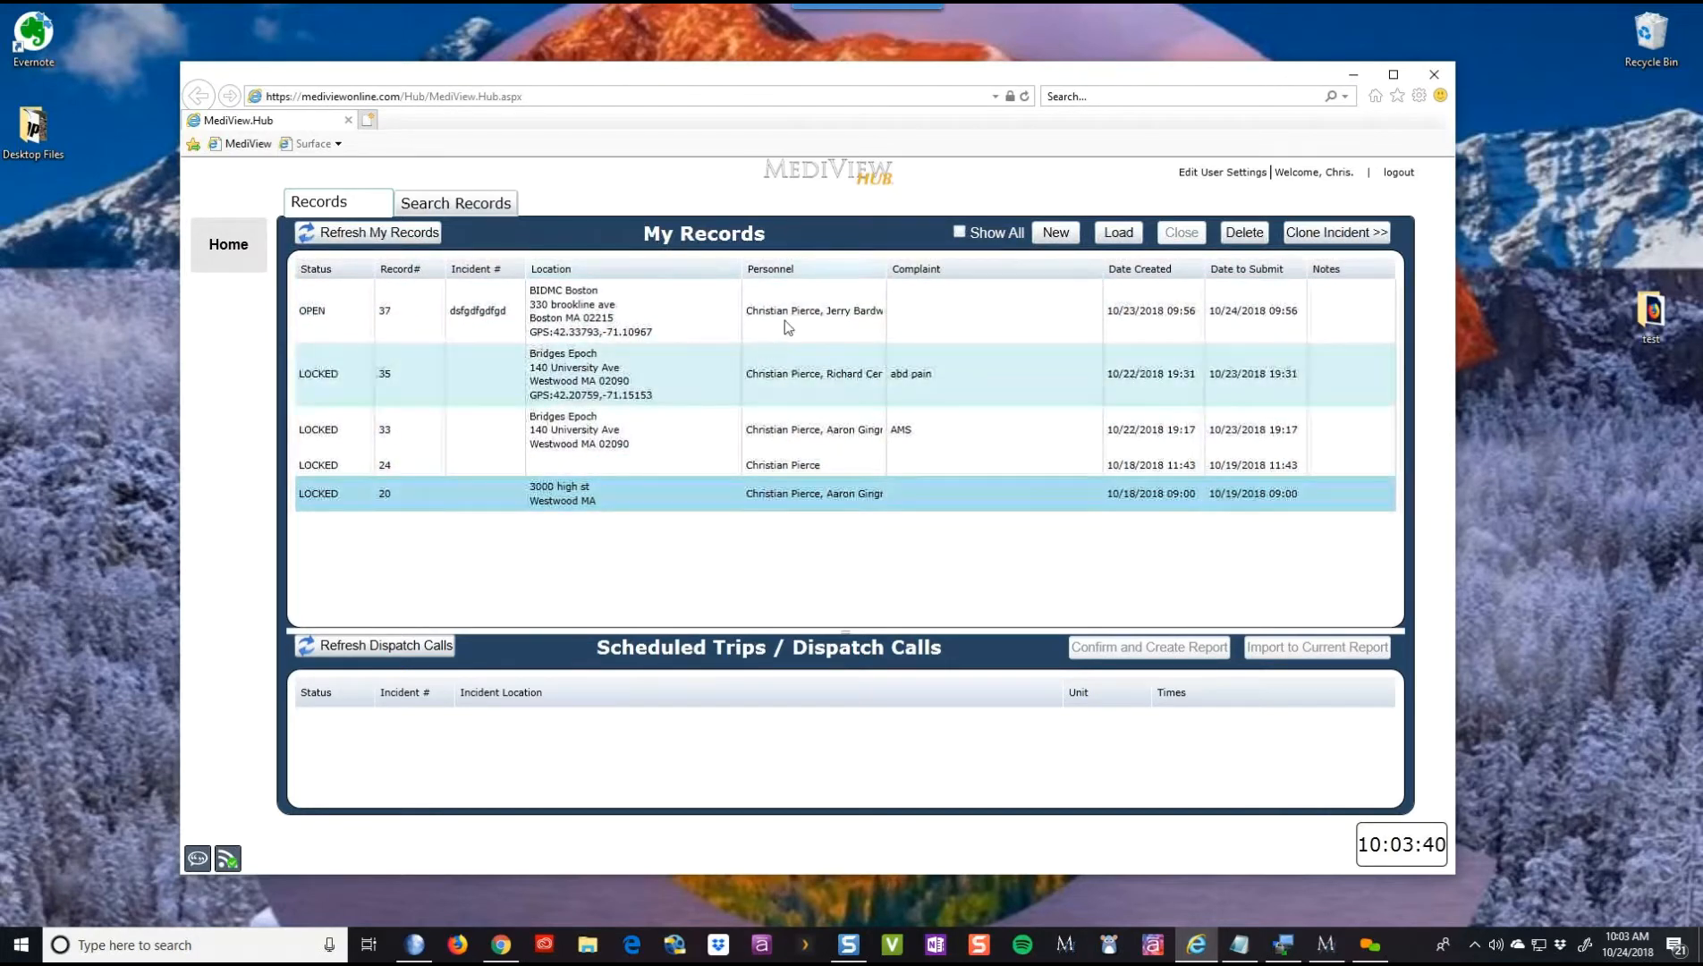
{"action": "left_click", "coordinate": [811, 301]}
- Clone record 37's incident into new record #42 and dismiss the clone options
{"action": "left_click", "coordinate": [1336, 231]}
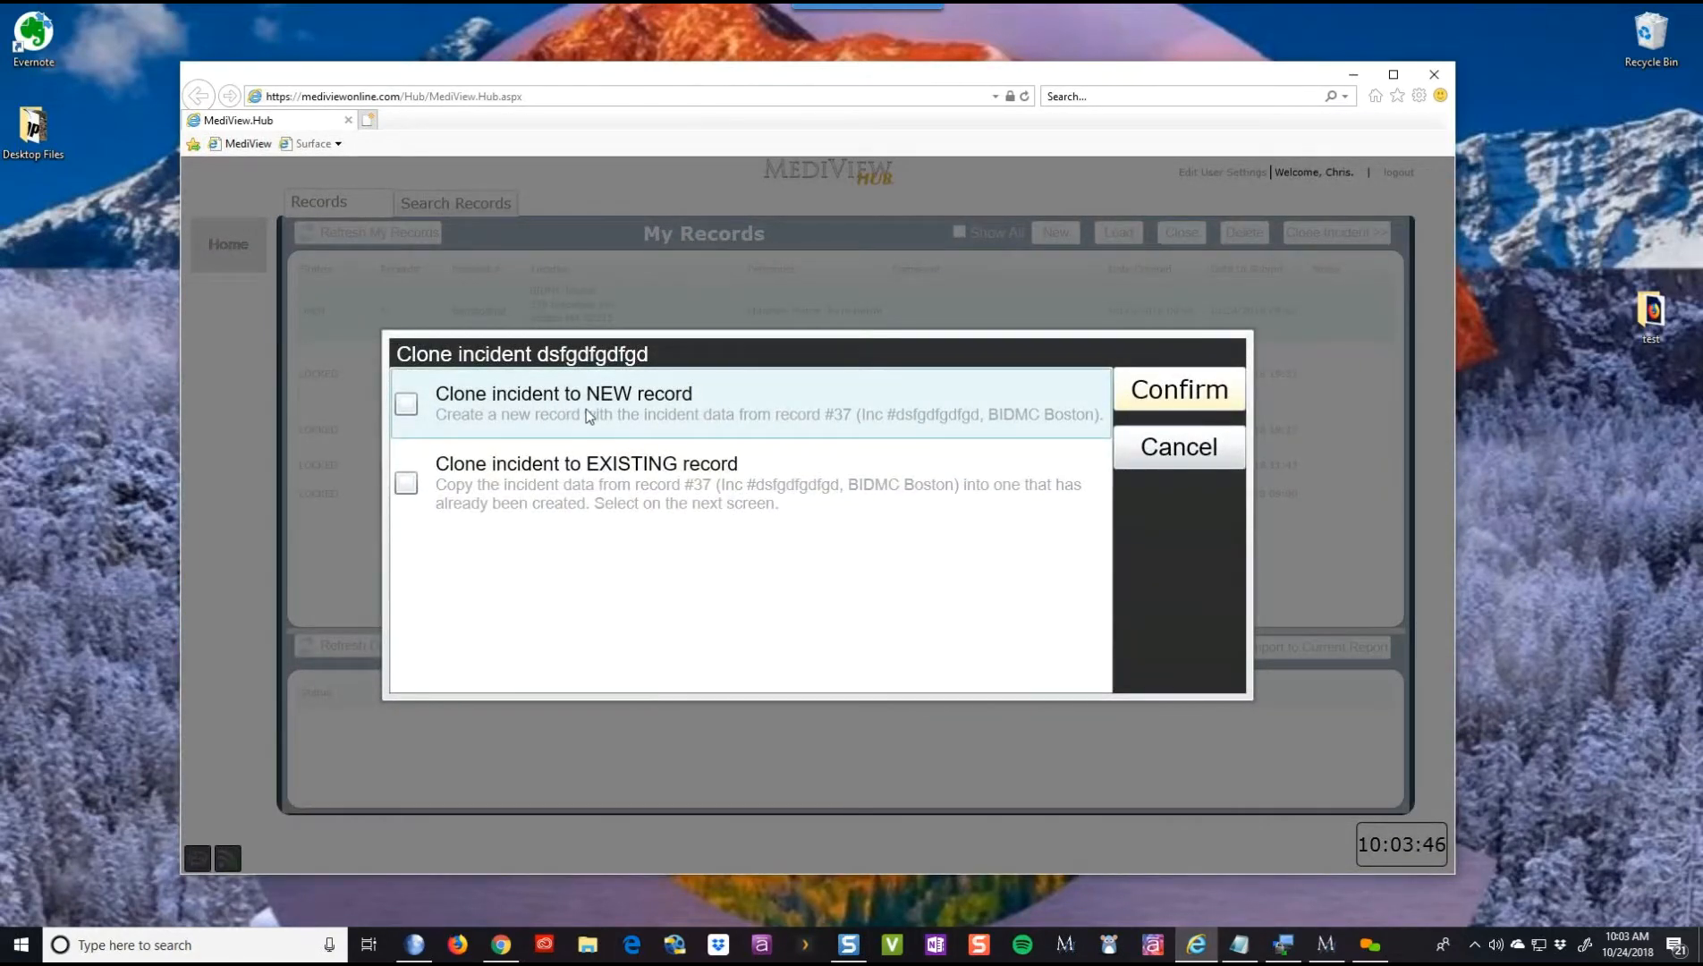
{"action": "left_click", "coordinate": [1221, 461]}
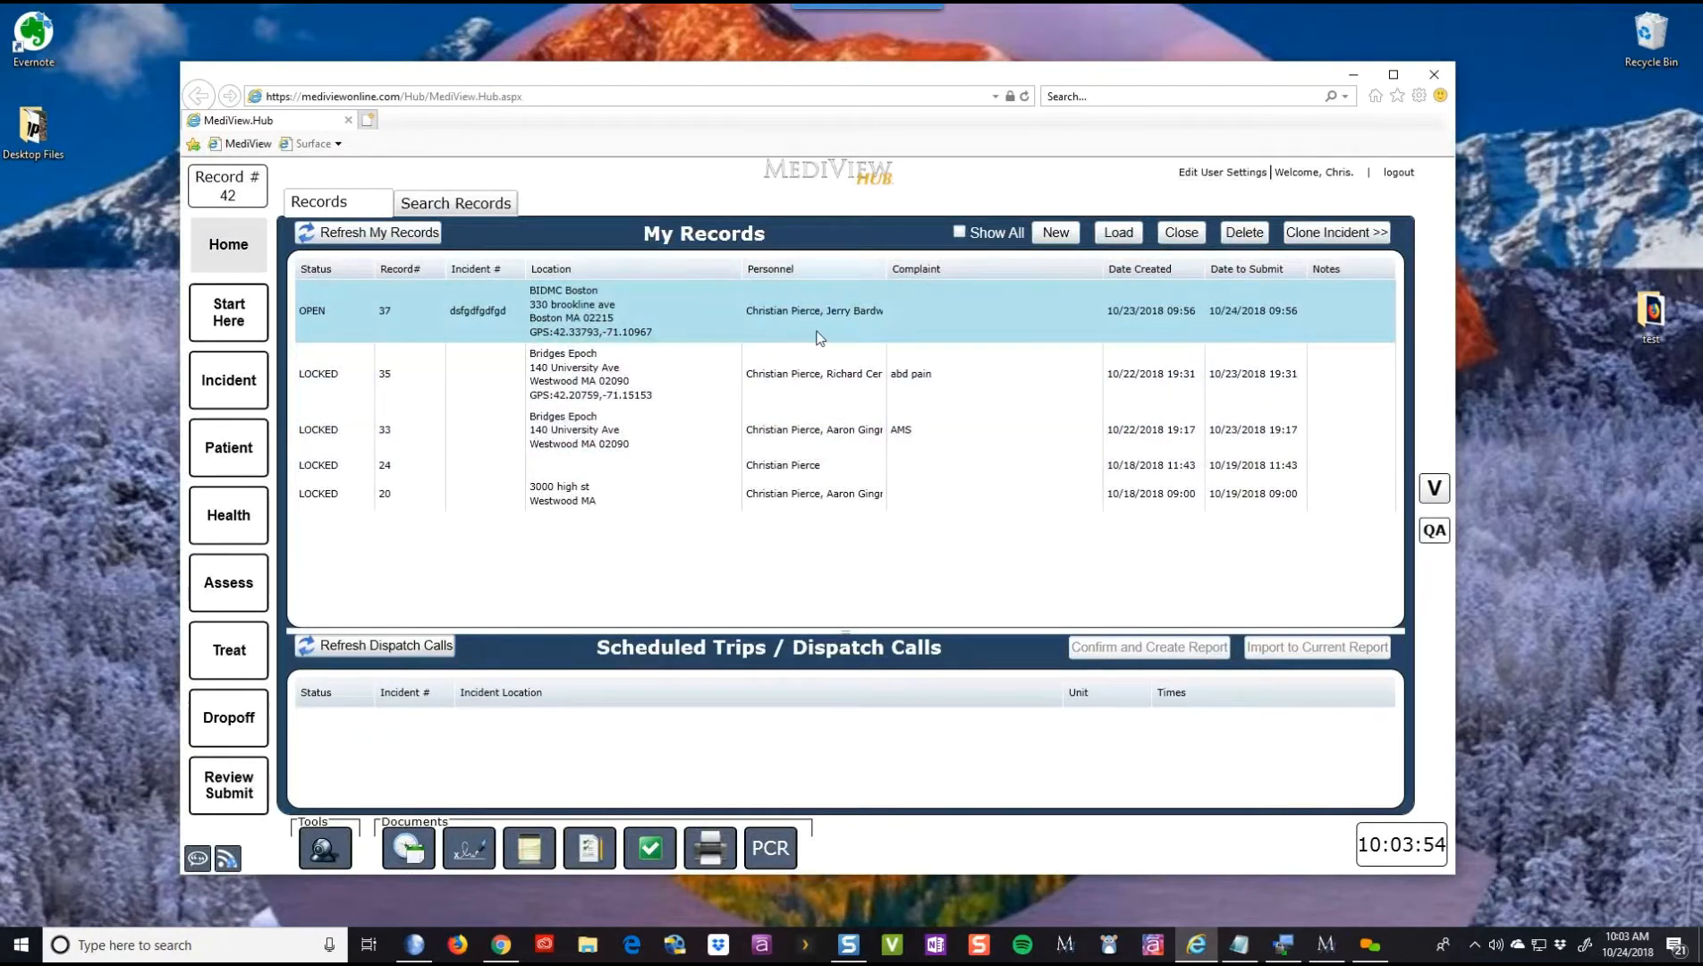
- Refresh My Records so record 37 shows locked, then close record #42
{"action": "left_click", "coordinate": [227, 205]}
{"action": "left_click", "coordinate": [341, 232]}
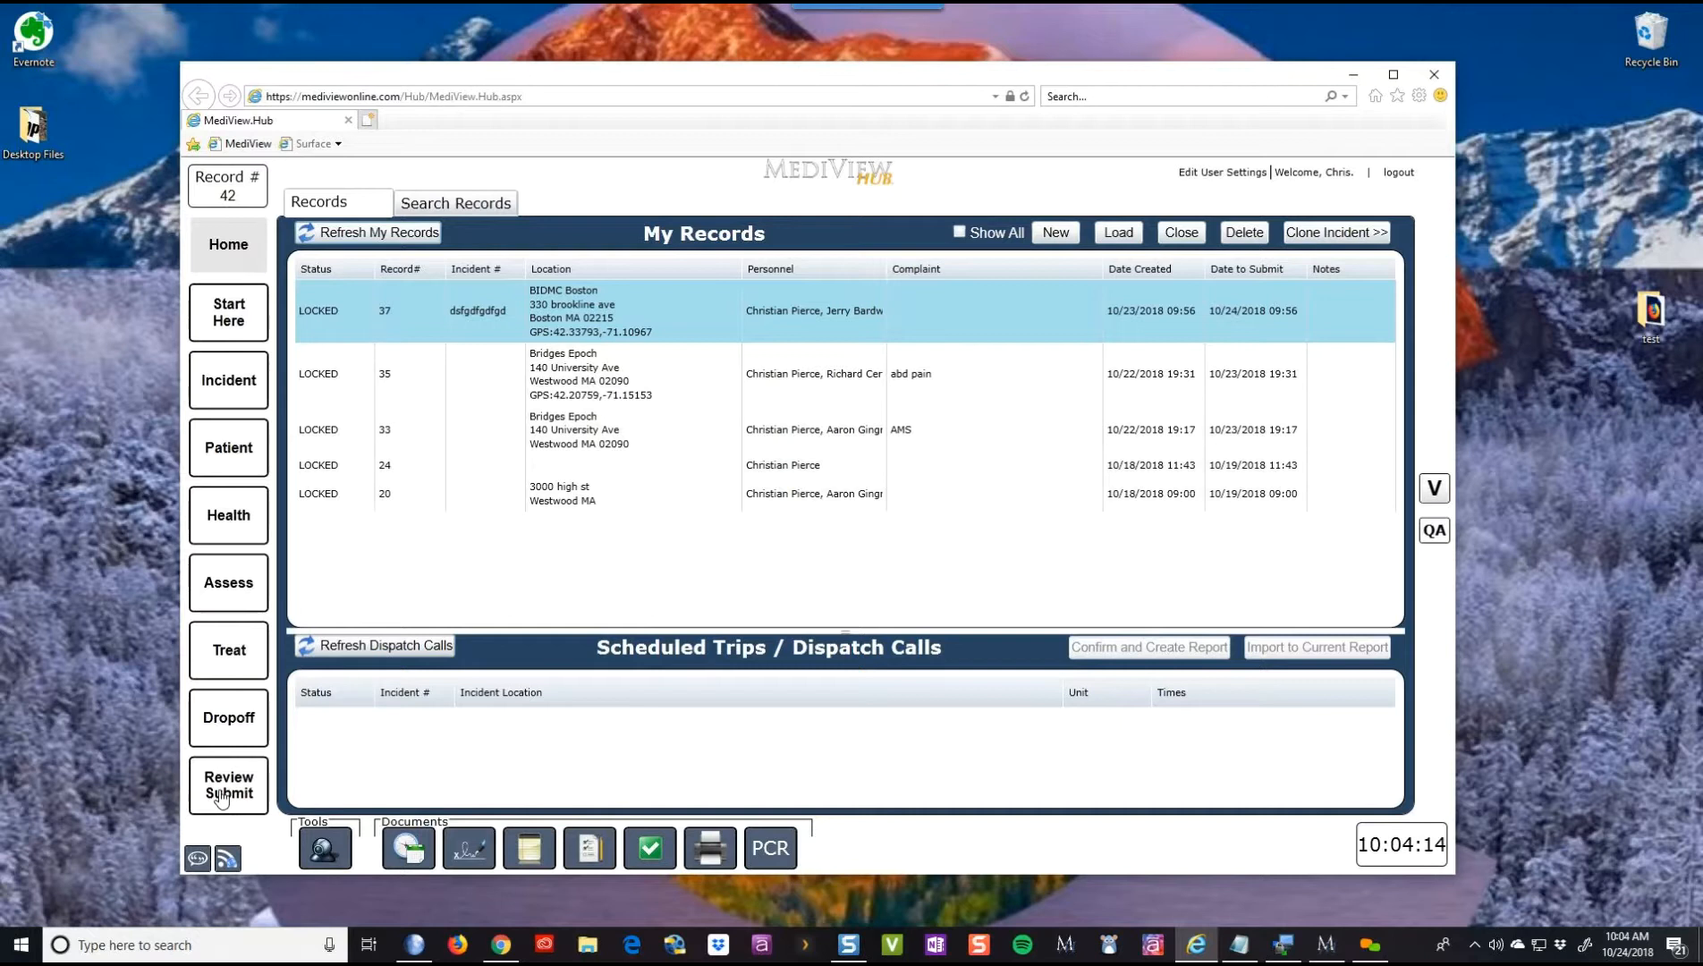
{"action": "left_click", "coordinate": [238, 250]}
{"action": "left_click", "coordinate": [1180, 233]}
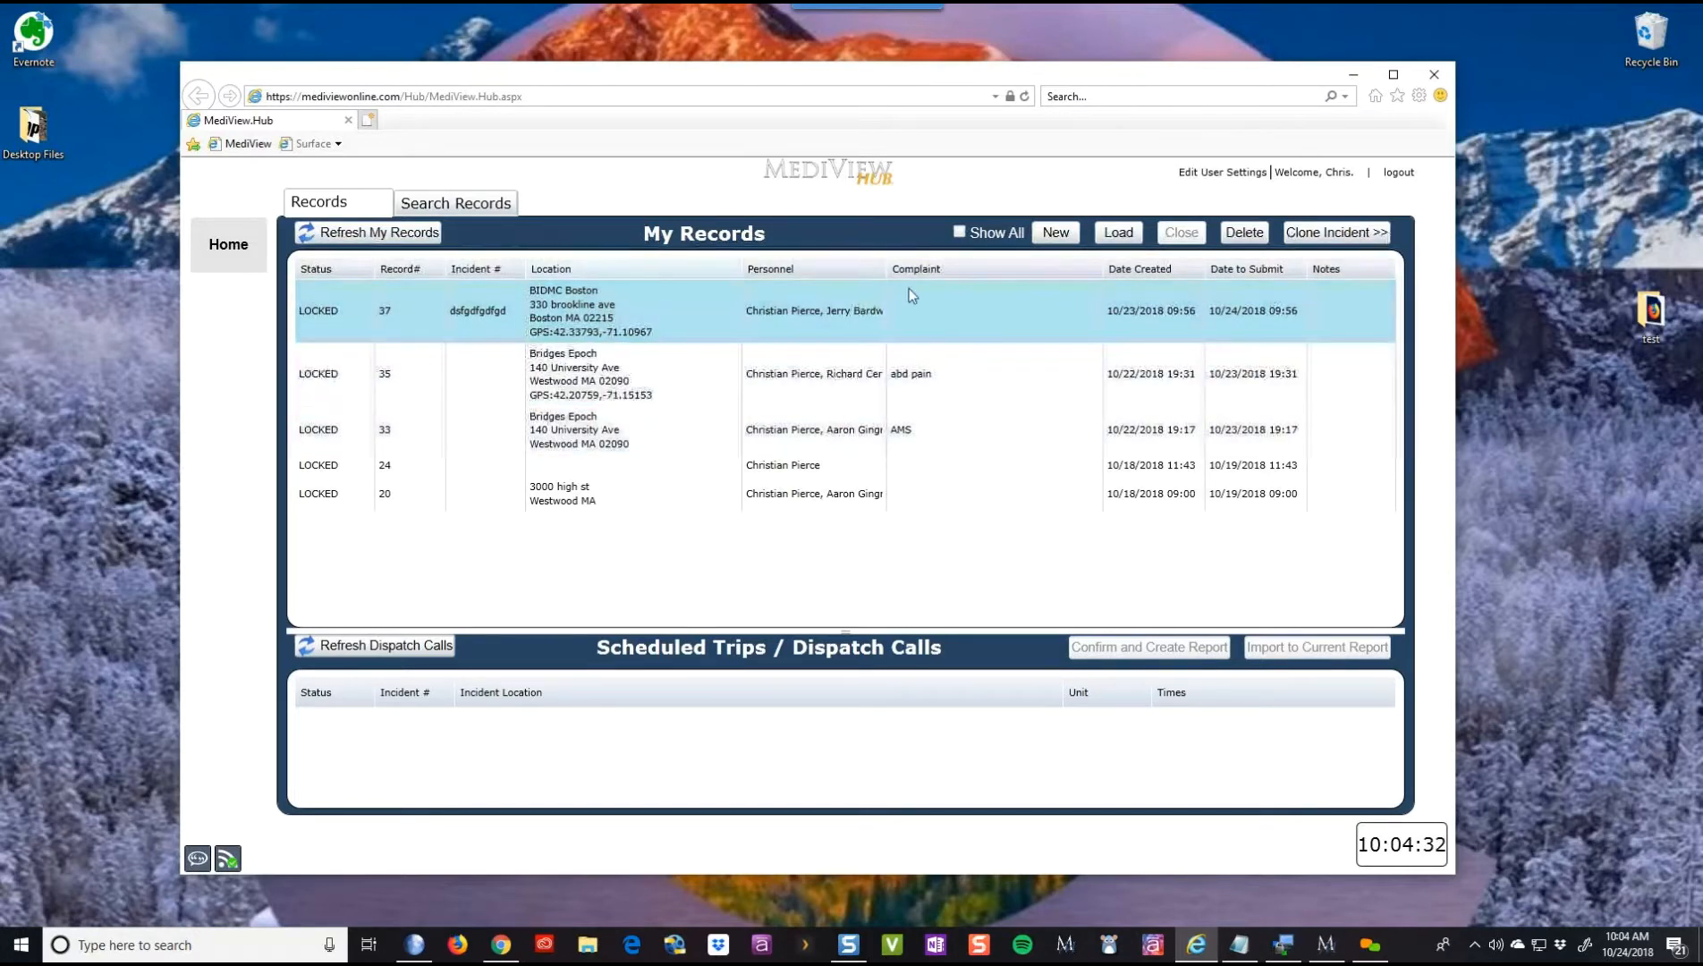
- Create new record #43, refresh My Records to list it, and go to its Quick Entry page
{"action": "left_click", "coordinate": [1055, 233]}
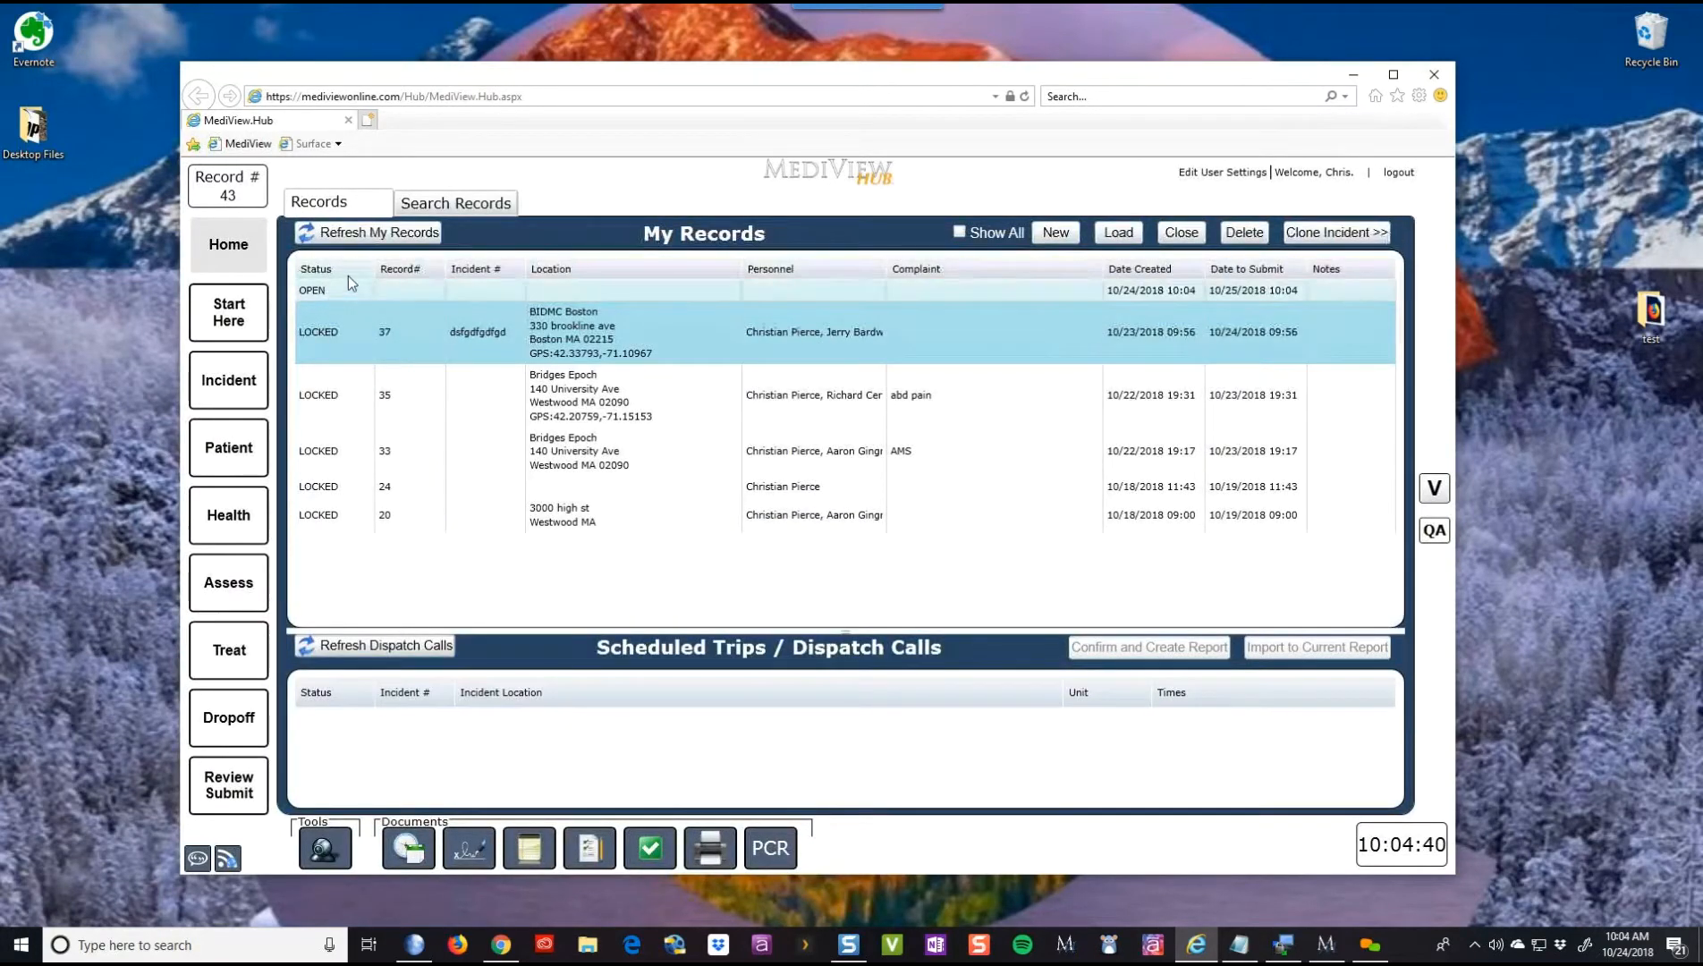
{"action": "left_click", "coordinate": [362, 238]}
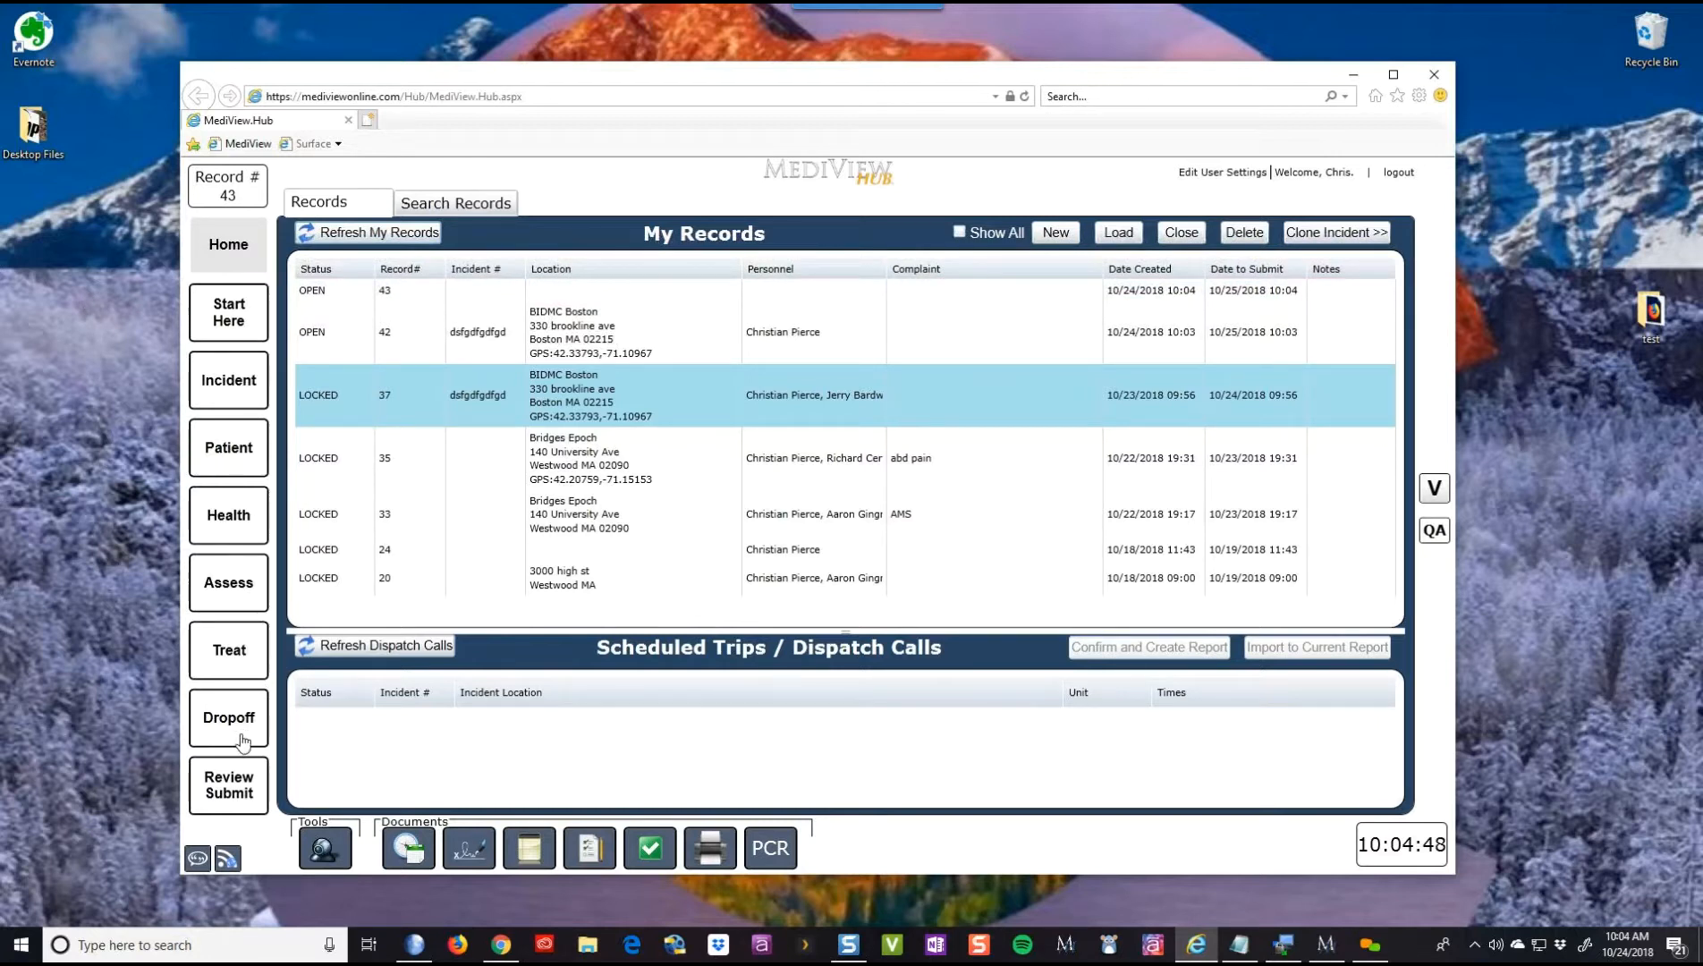
{"action": "left_click", "coordinate": [228, 315]}
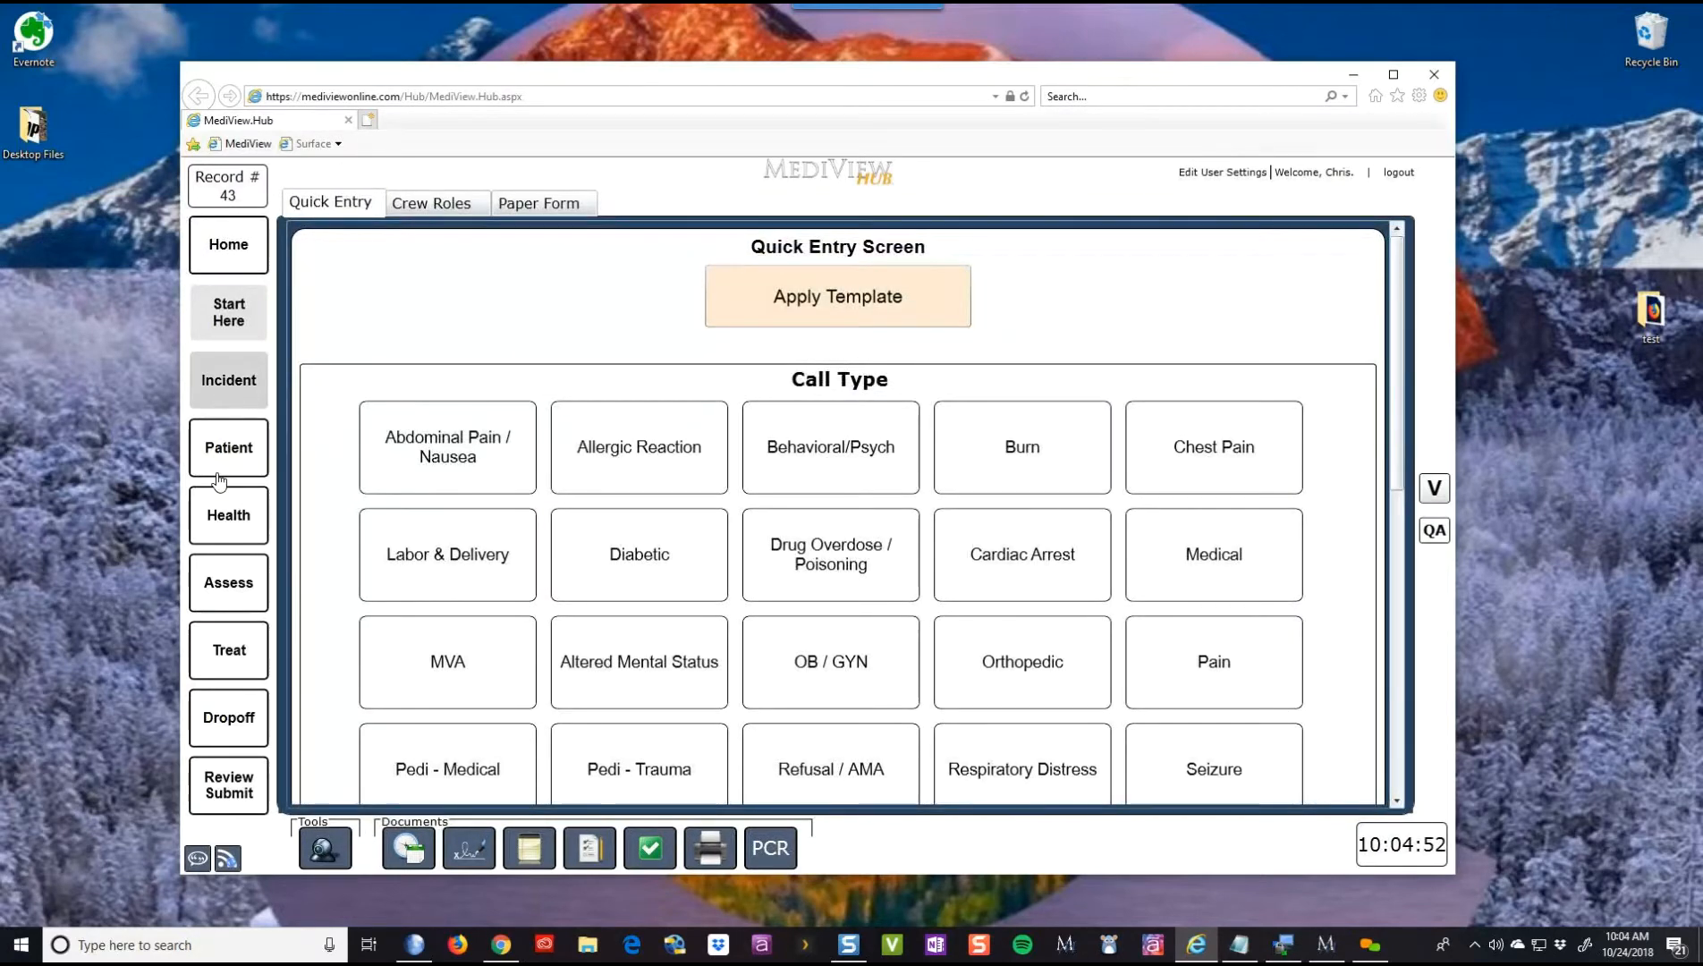
{"action": "left_click", "coordinate": [218, 476]}
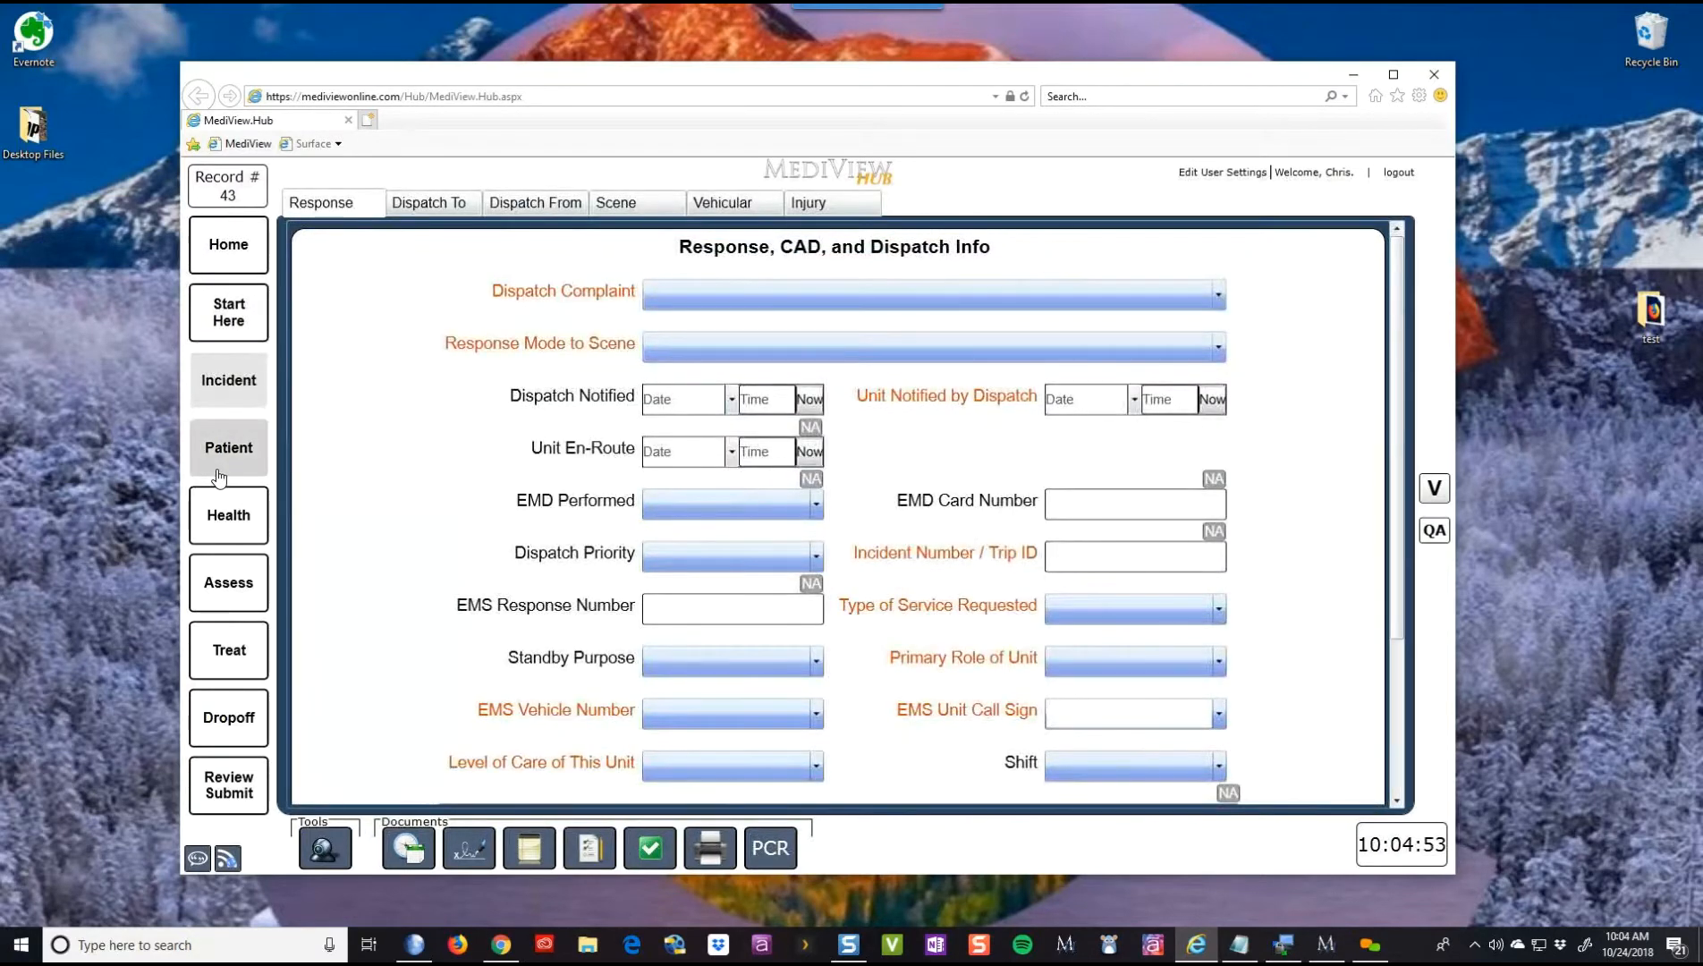
{"action": "left_click", "coordinate": [229, 526]}
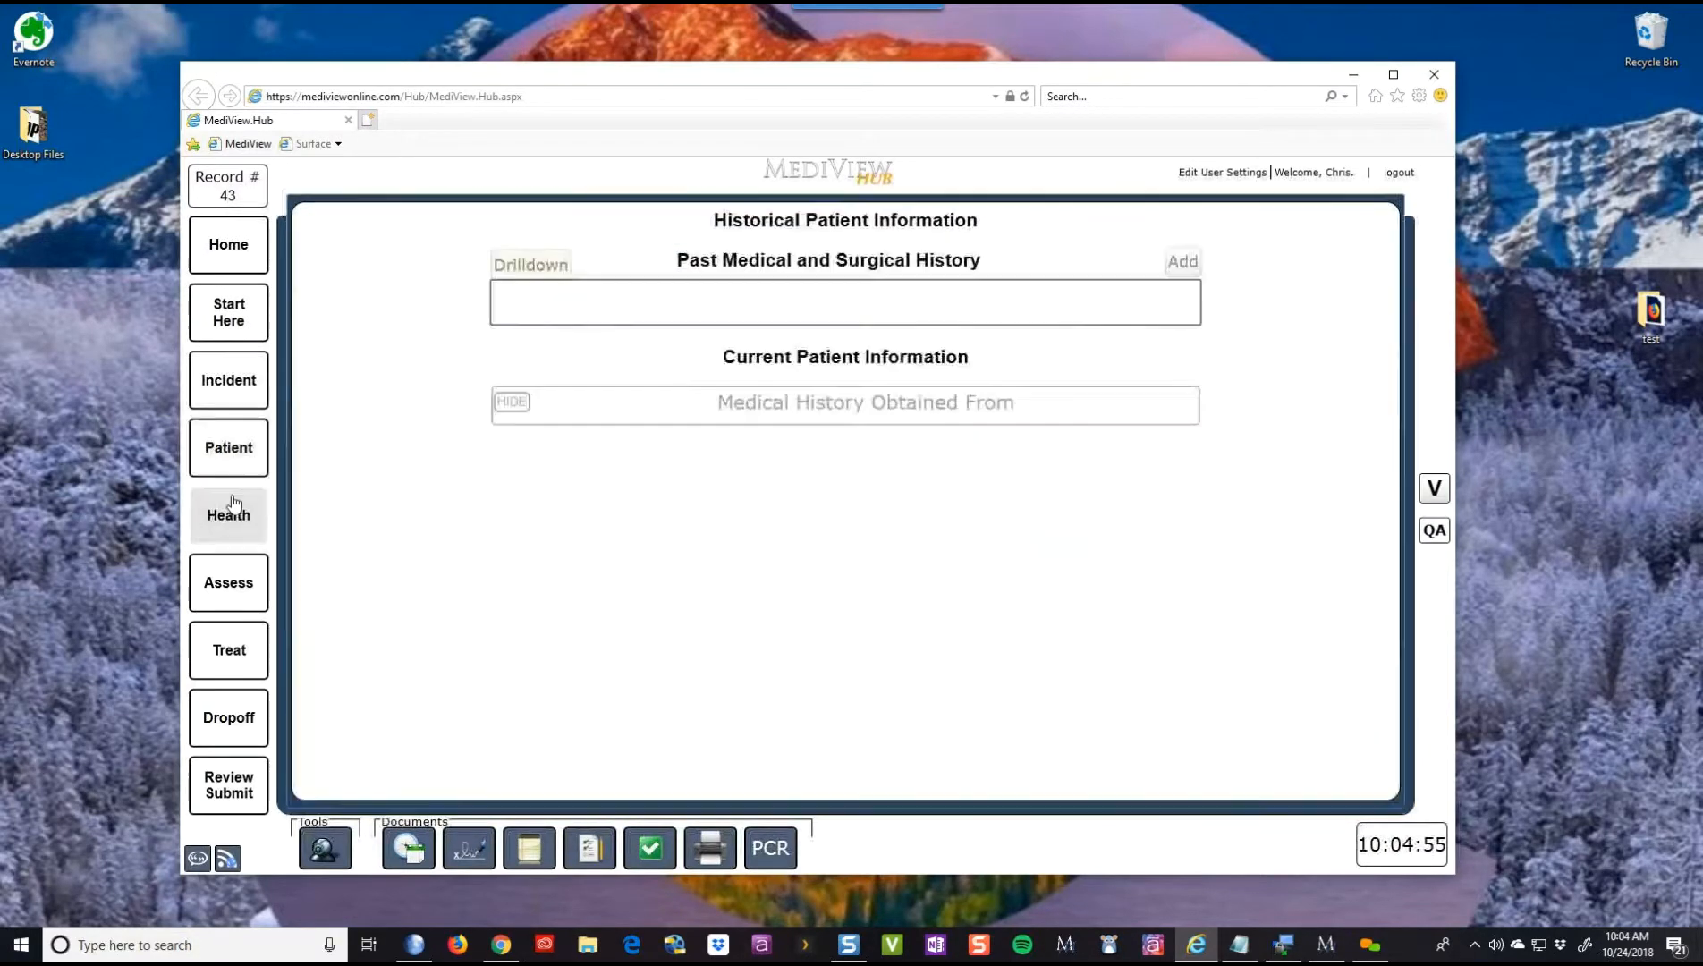
{"action": "left_click", "coordinate": [252, 259]}
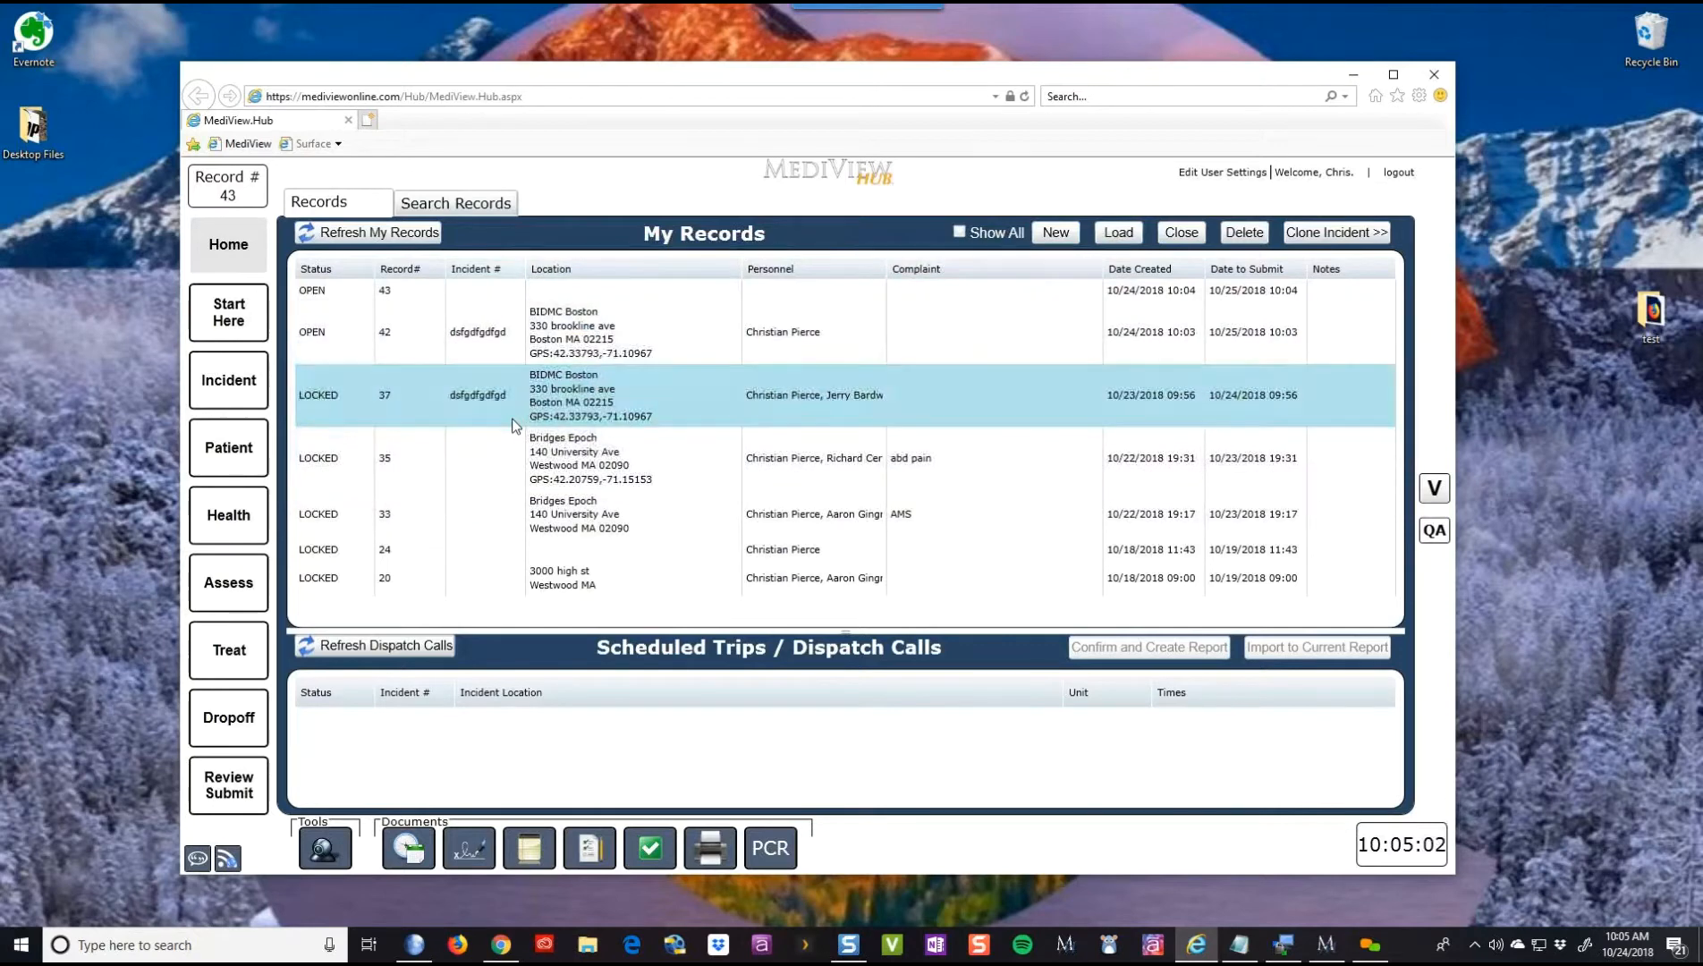
- Select record 43, view its Incident dispatch info, and return to the Quick Entry call types
{"action": "left_click", "coordinate": [418, 291]}
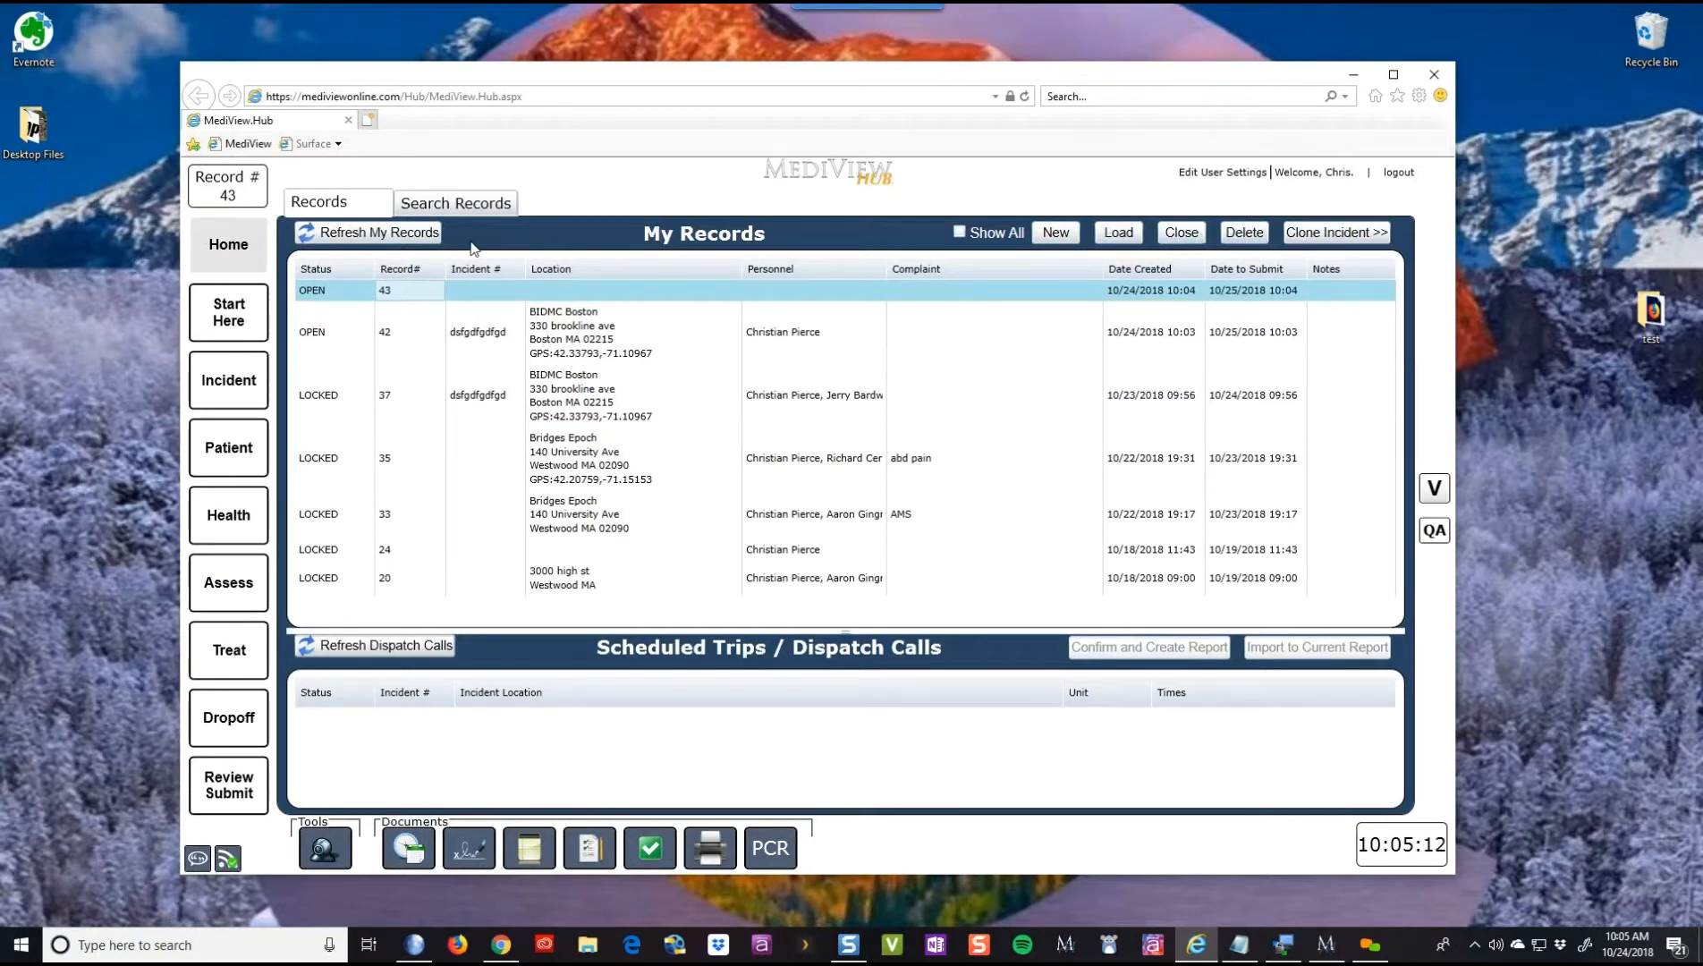
{"action": "left_click", "coordinate": [245, 306]}
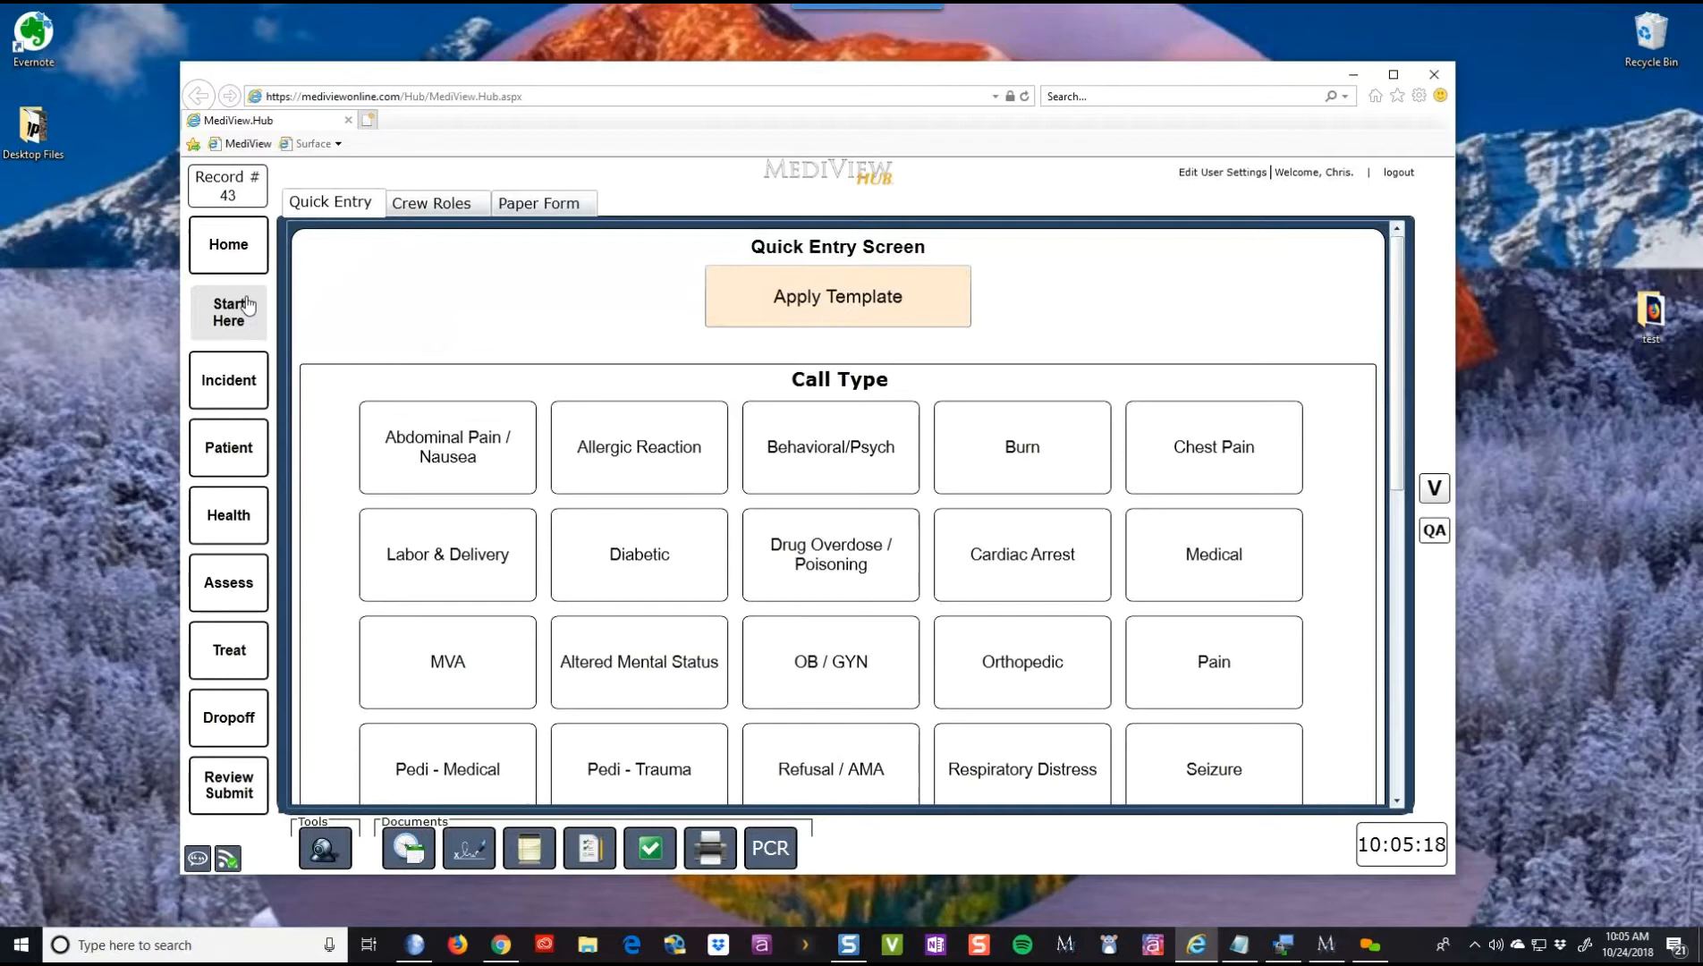
{"action": "left_click", "coordinate": [231, 378]}
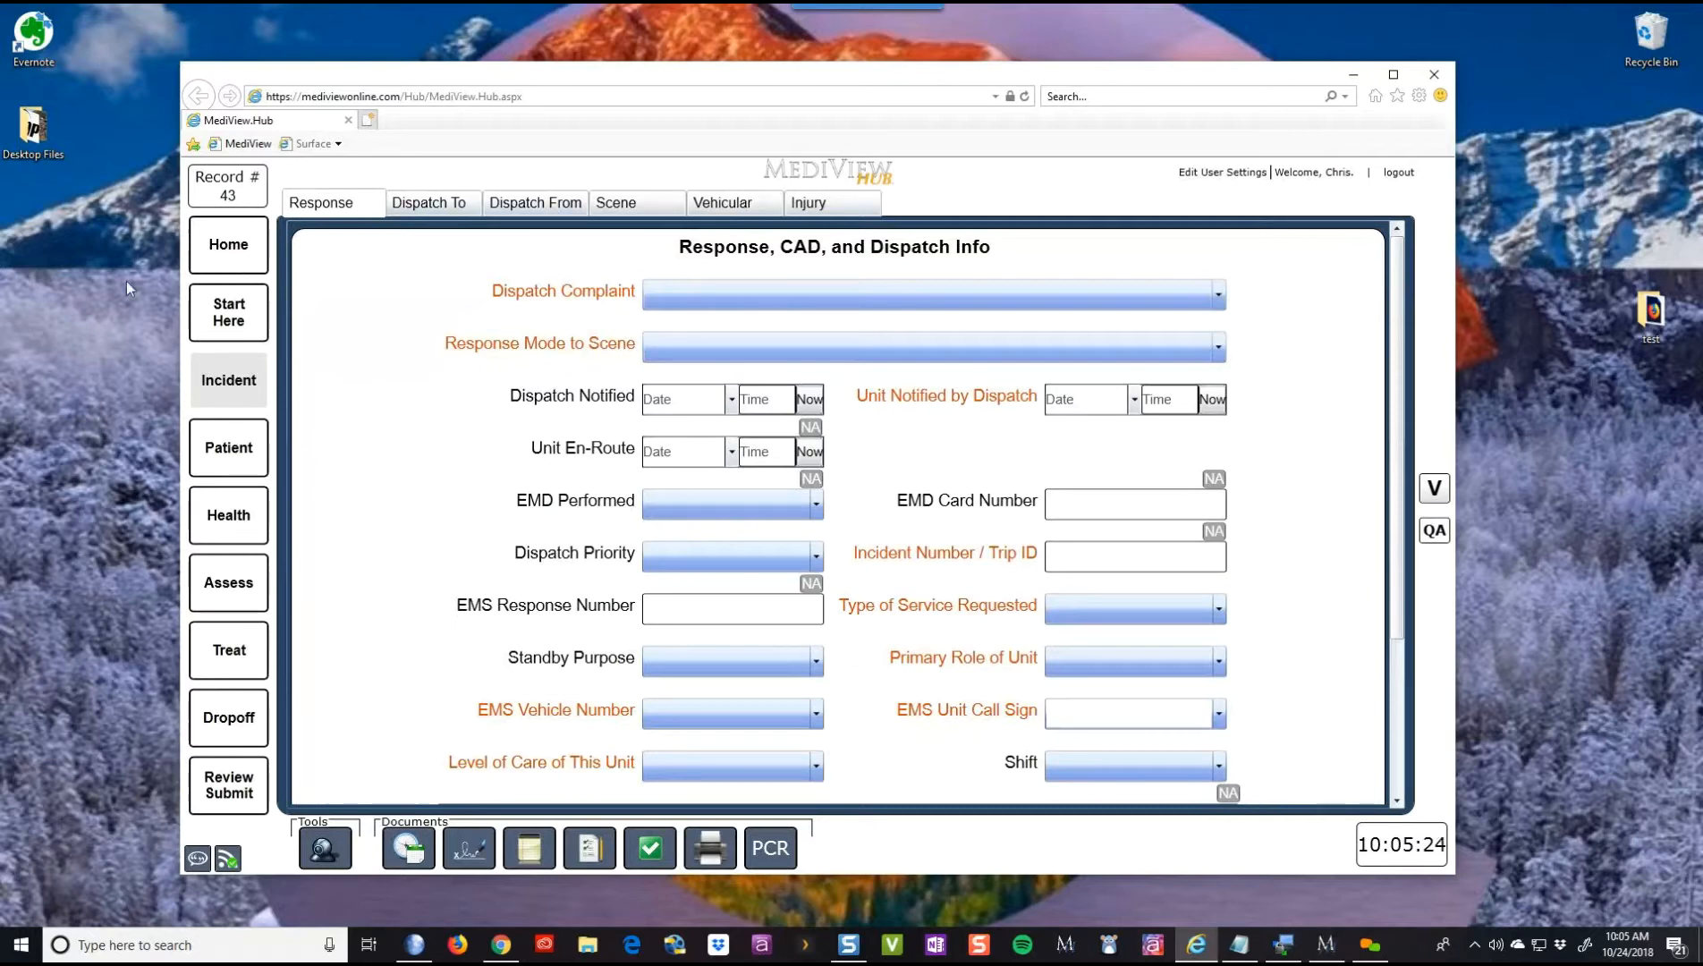
{"action": "left_click", "coordinate": [211, 327]}
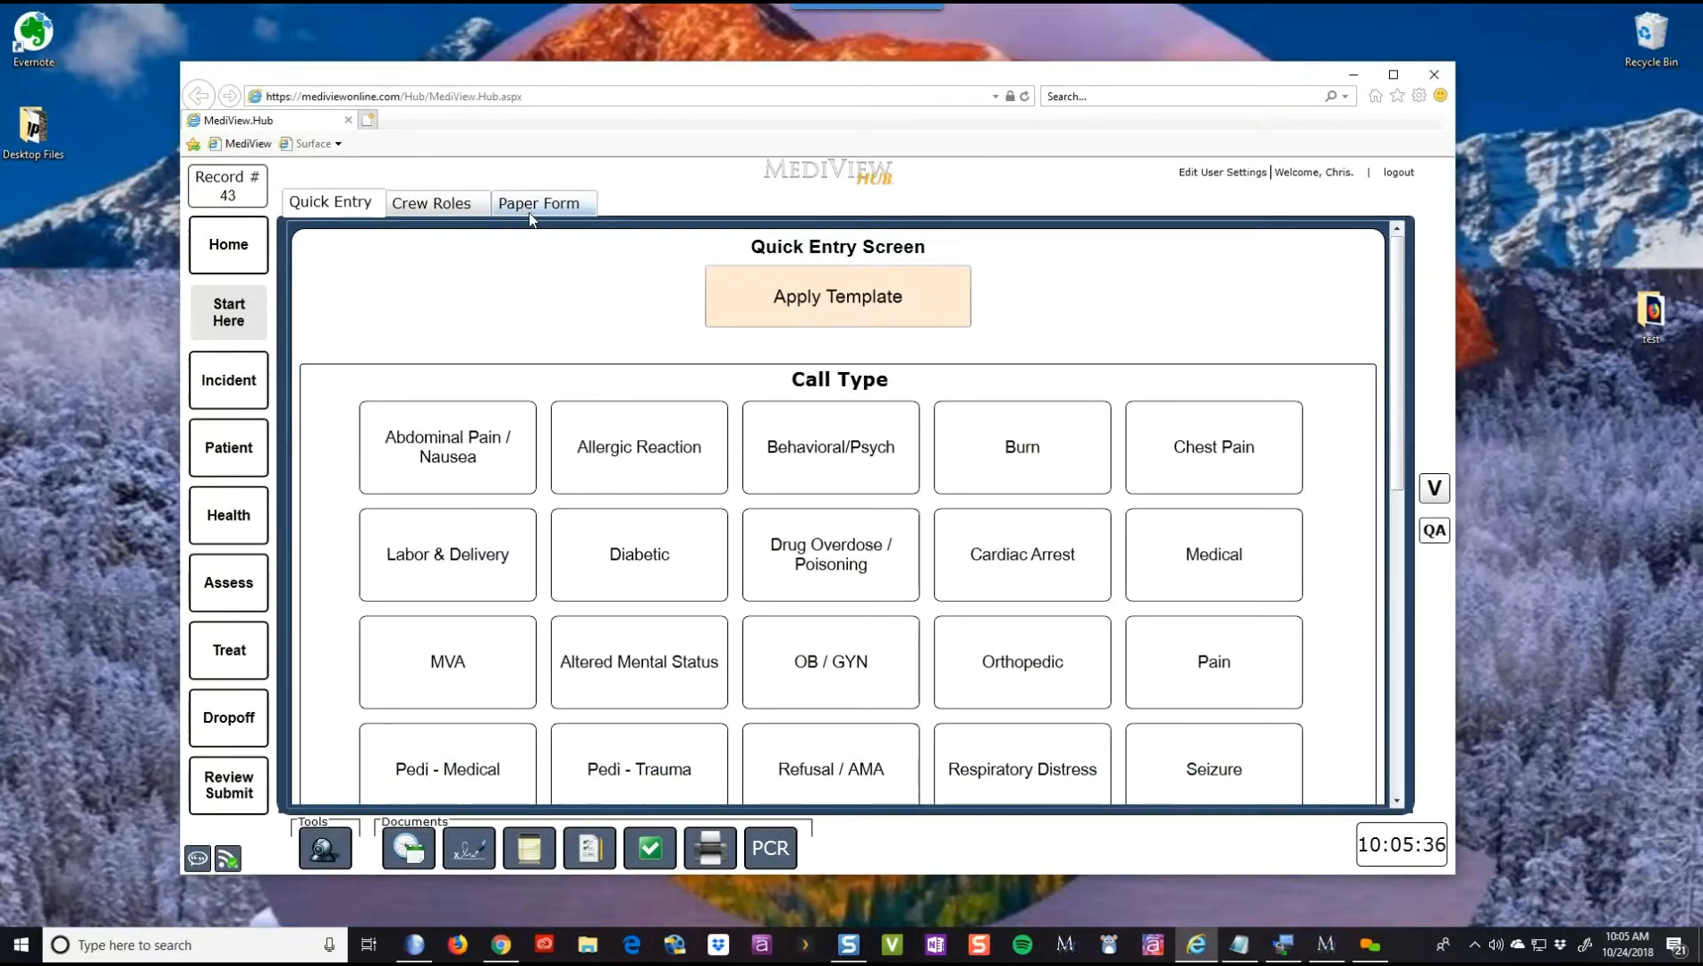
- Bring up the Select Template dialog listing the Norwood Hospital Transport template
{"action": "left_click", "coordinate": [731, 296]}
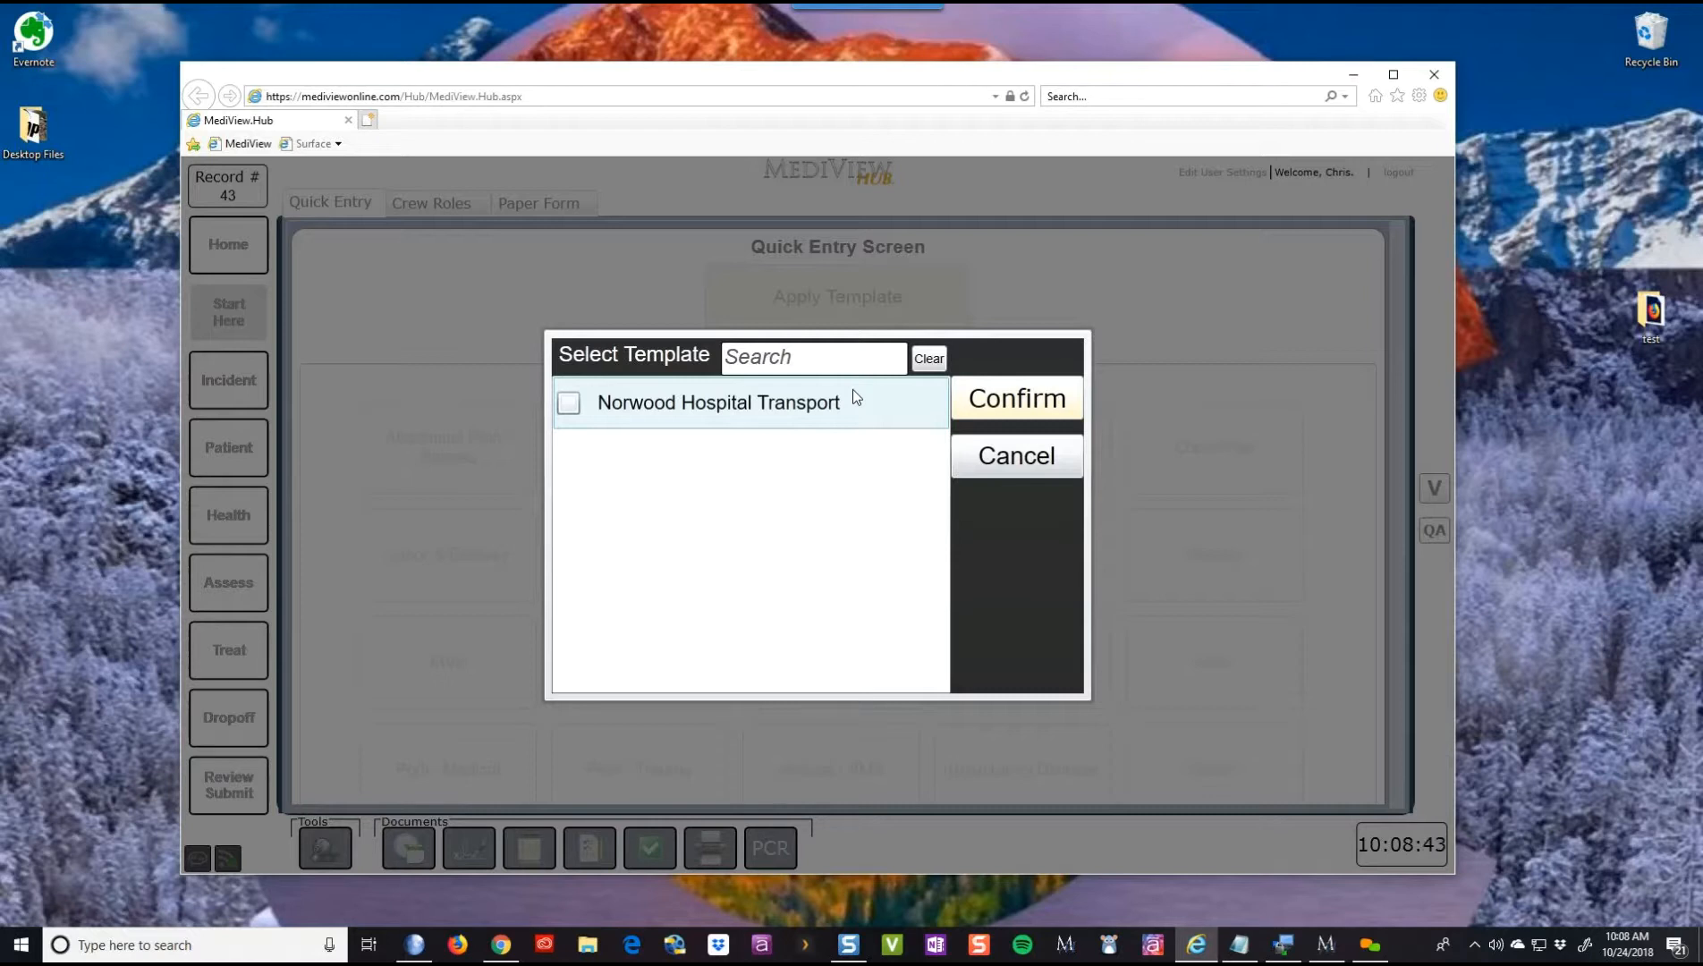
- Cancel the template picker and set Incident / Patient Disposition to 'Patient Treated, Transported by this EMS Unit'
{"action": "left_click", "coordinate": [1072, 469]}
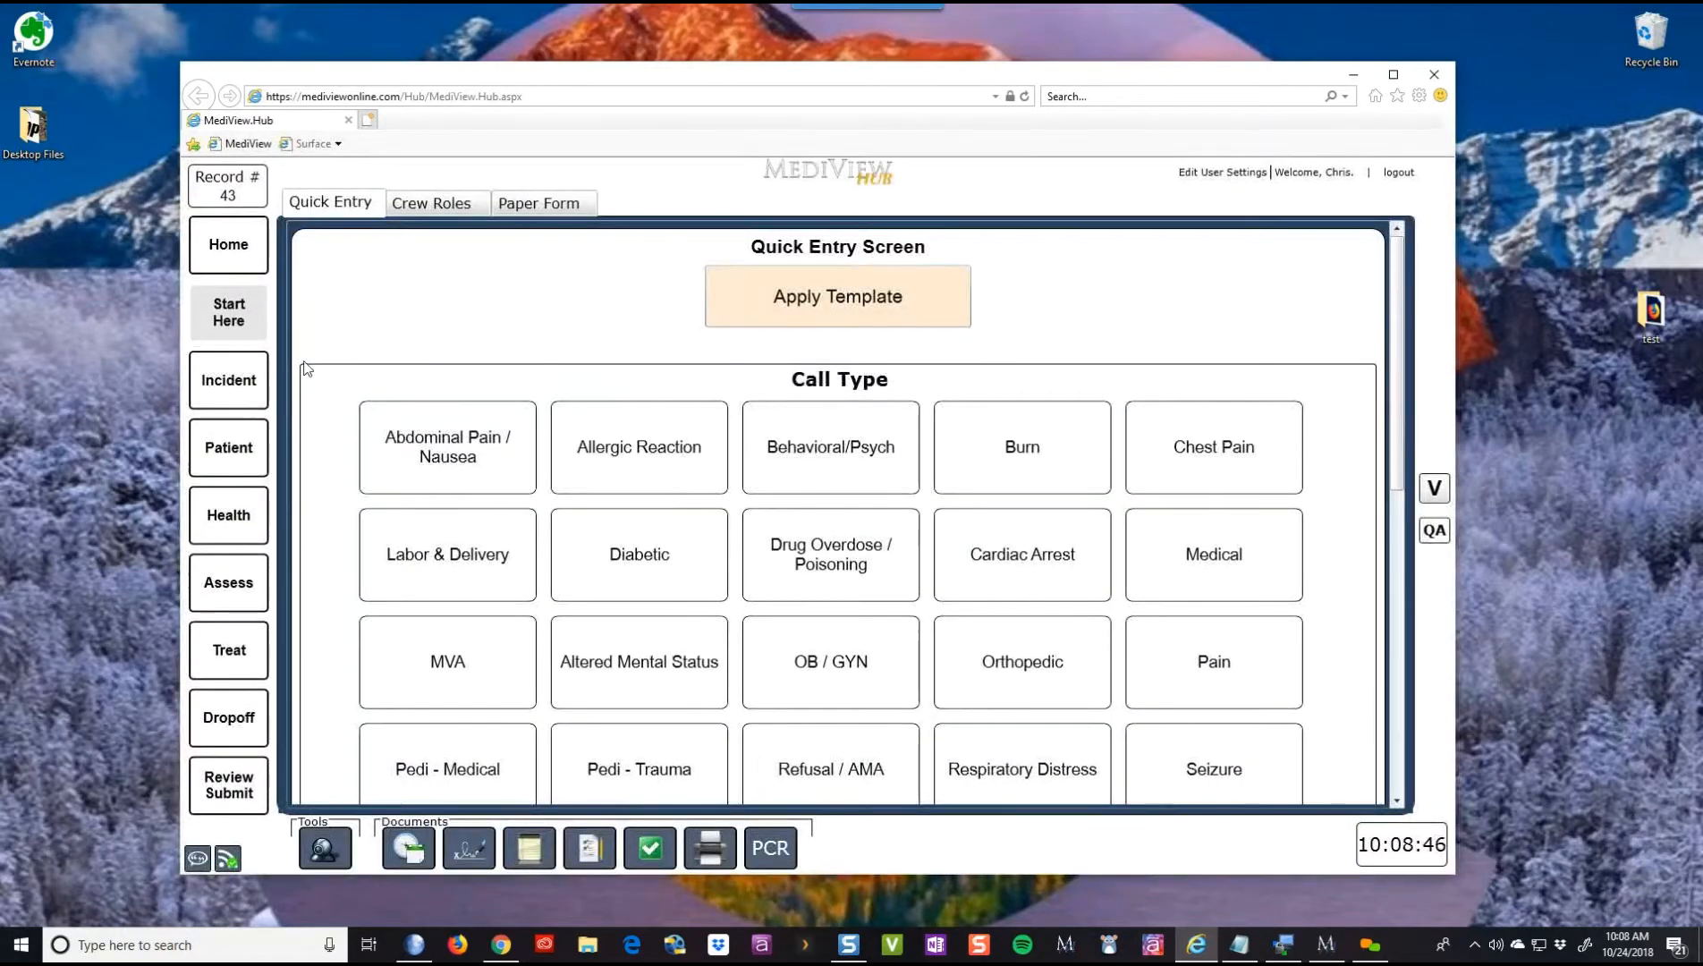
{"action": "left_click", "coordinate": [258, 383]}
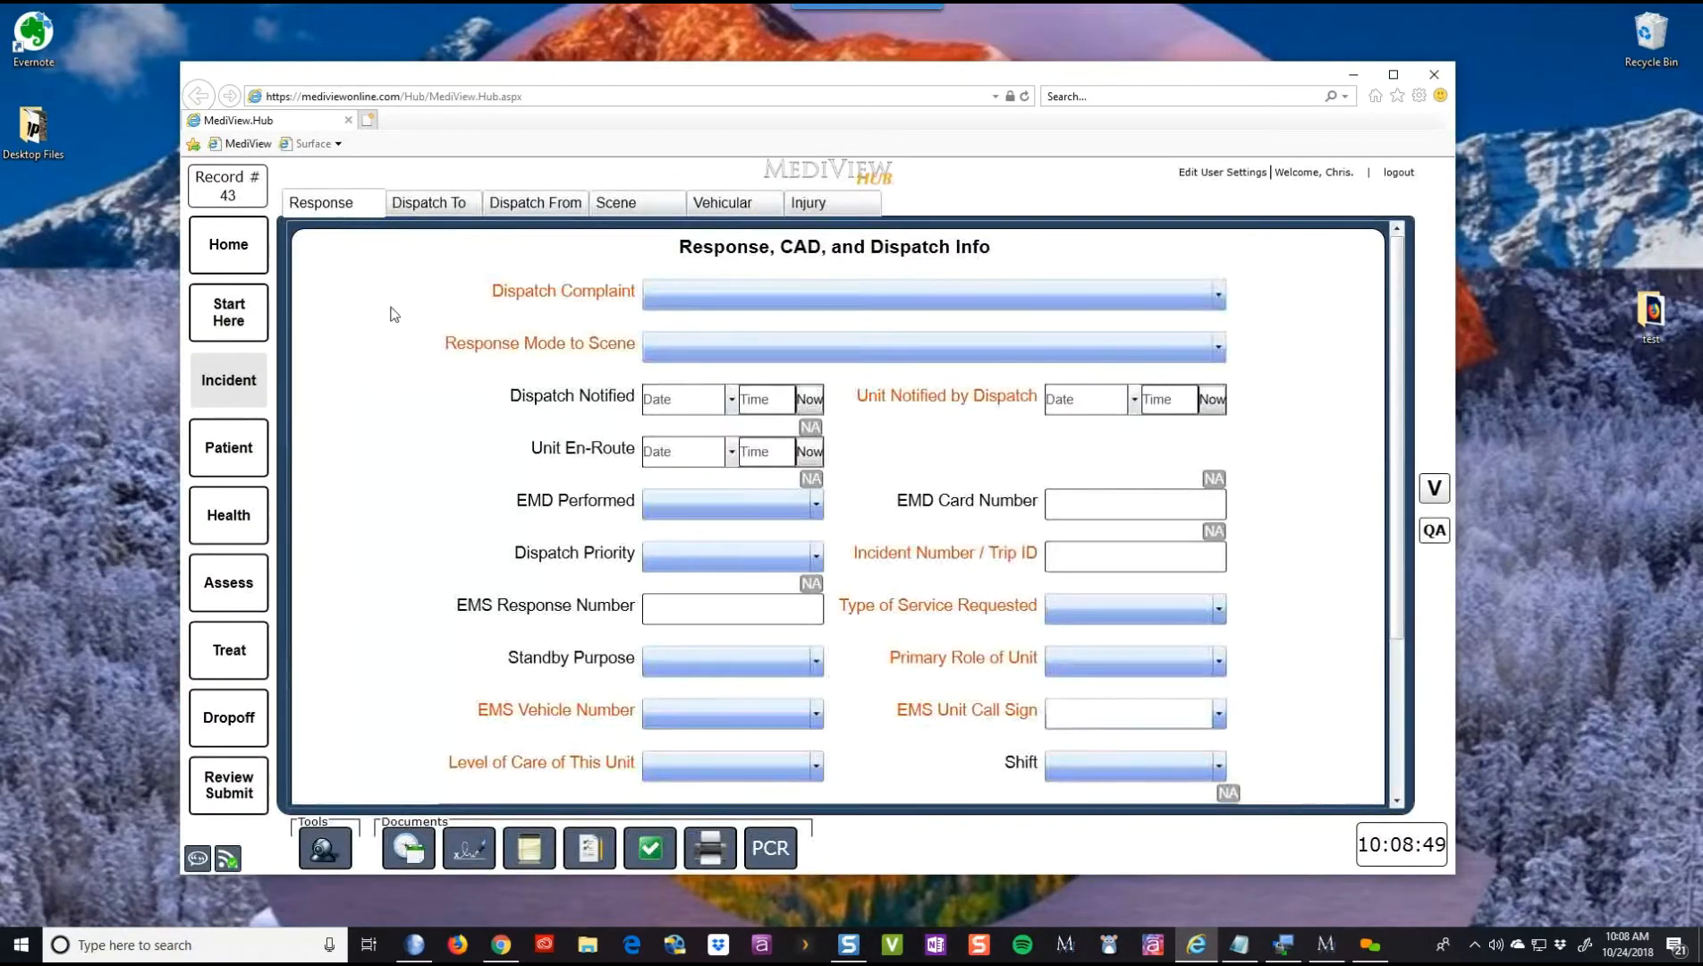
{"action": "left_click", "coordinate": [453, 208]}
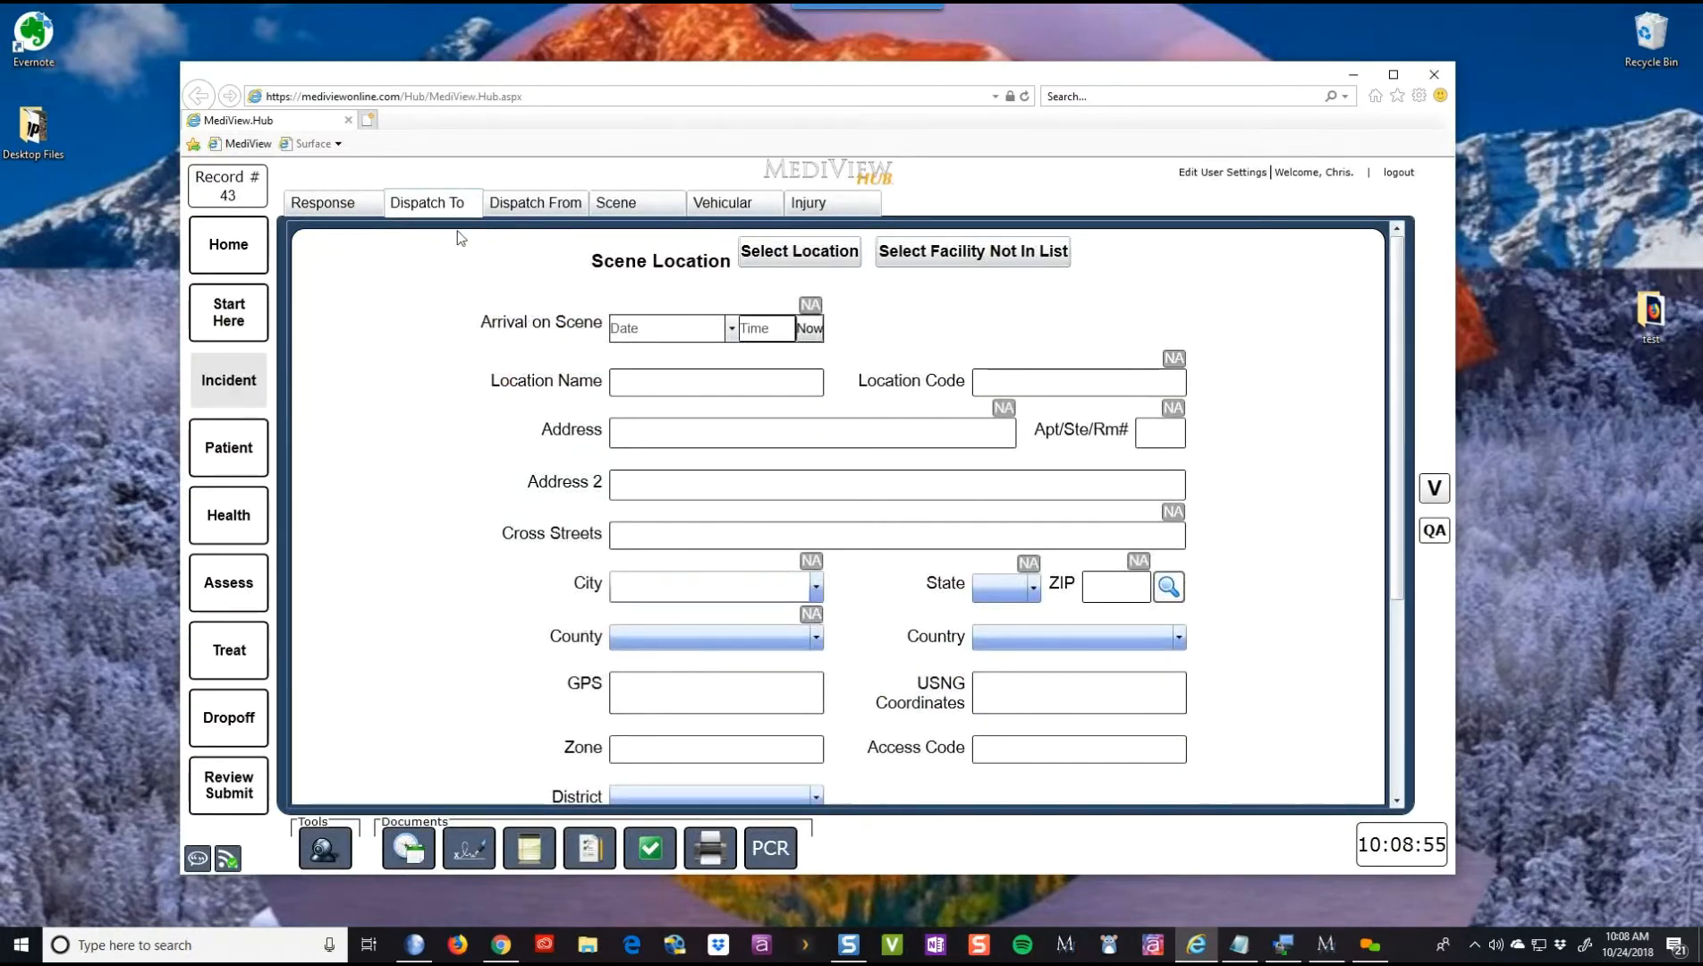
{"action": "left_click", "coordinate": [333, 204]}
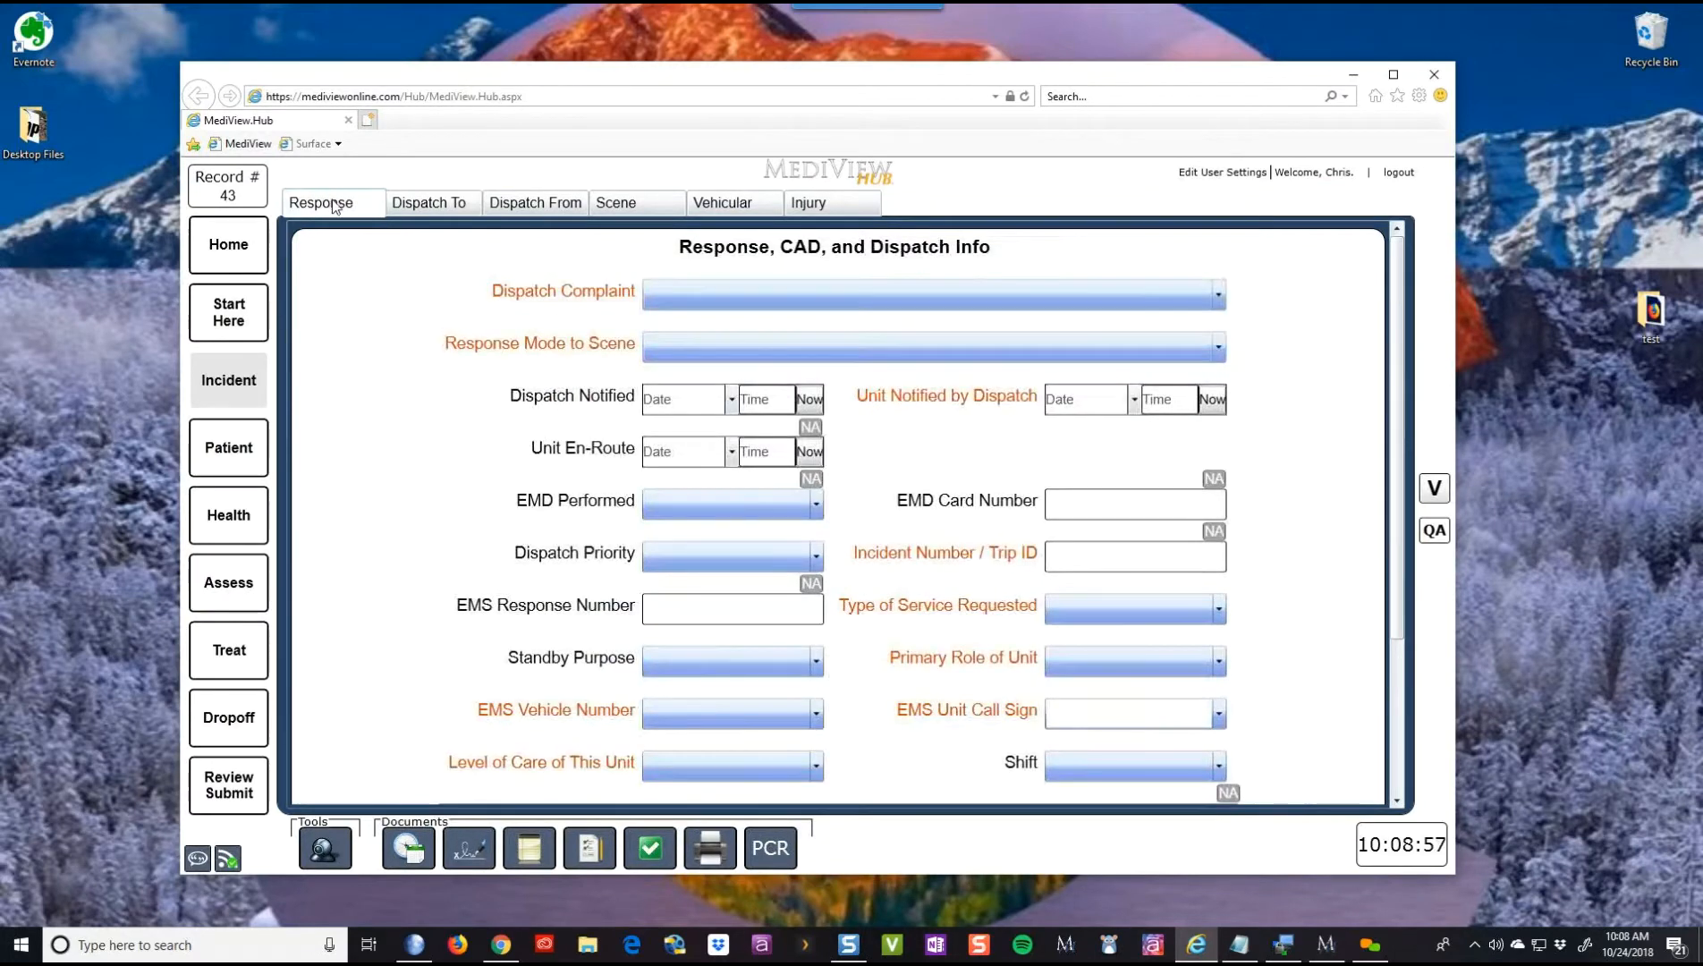
{"action": "scroll", "coordinate": [681, 555], "scroll_direction": "down", "scroll_amount": 2}
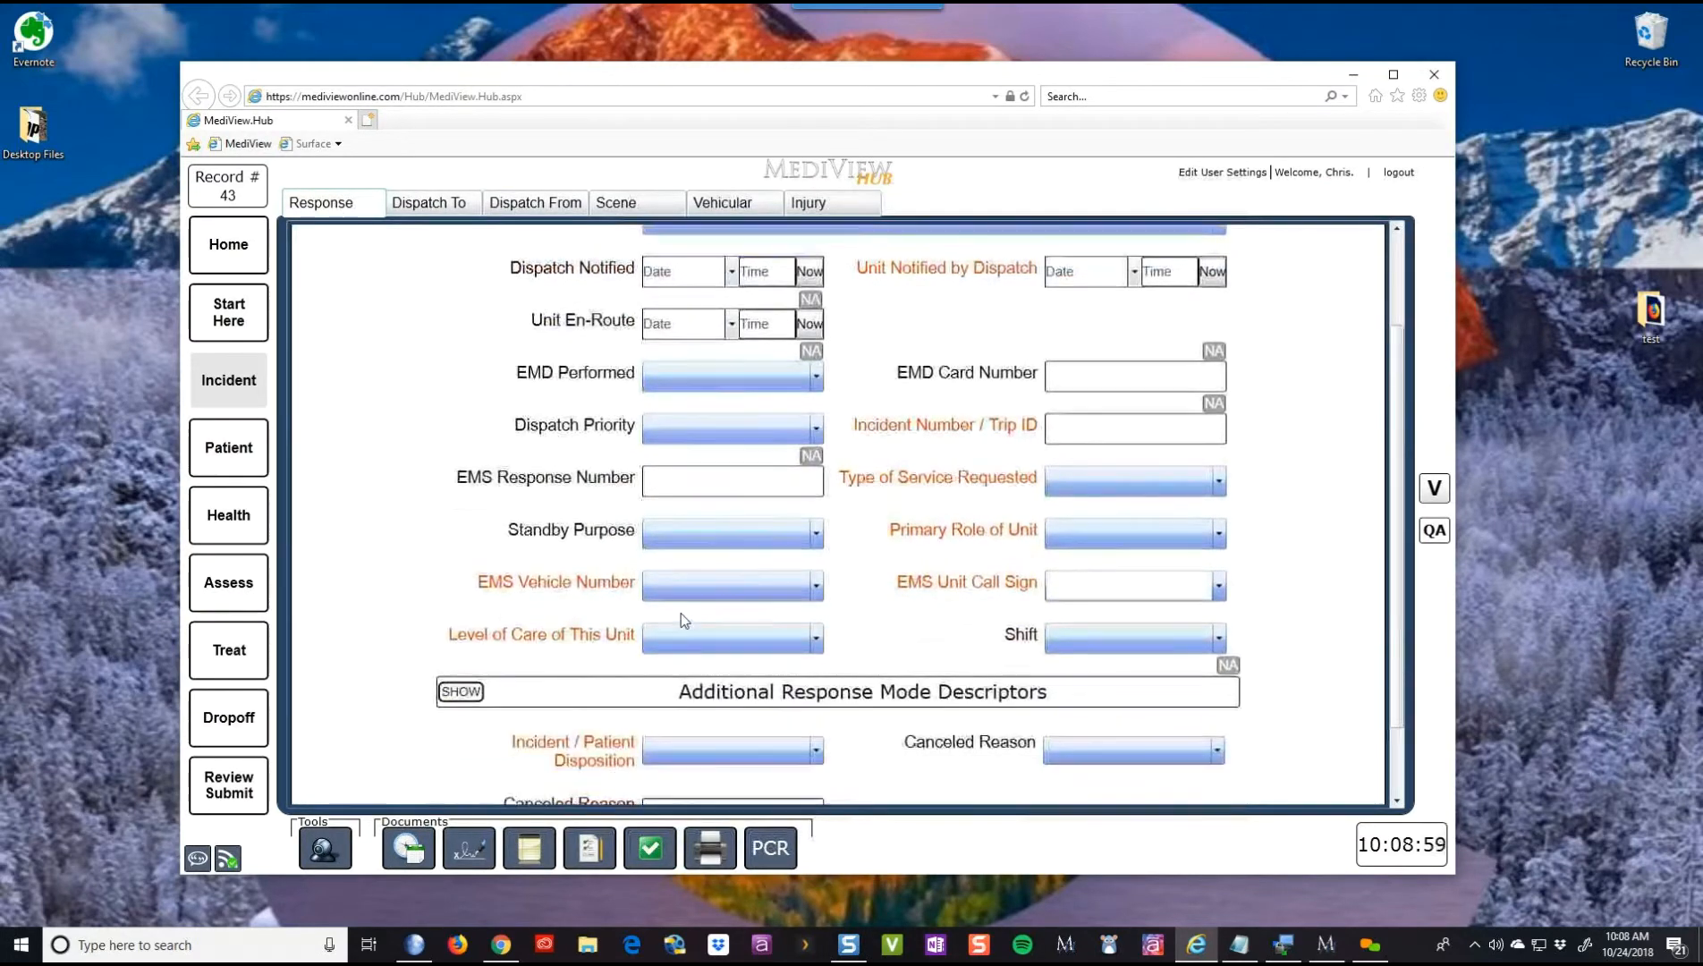
{"action": "left_click", "coordinate": [674, 707]}
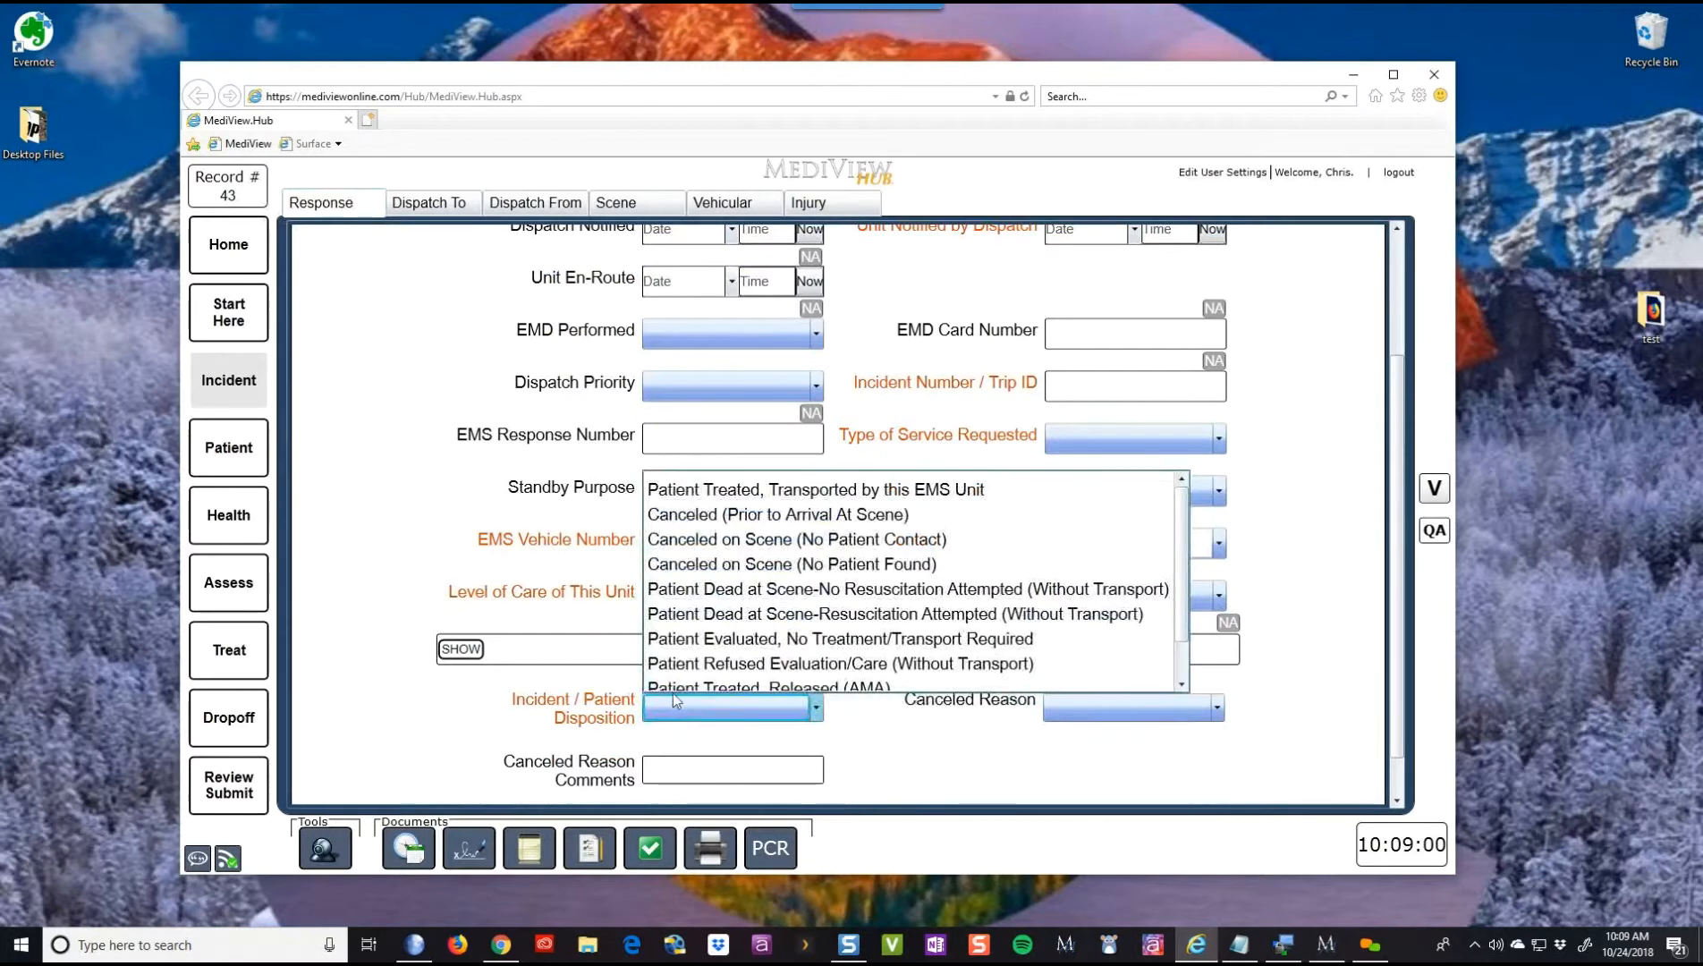
{"action": "left_click", "coordinate": [716, 493]}
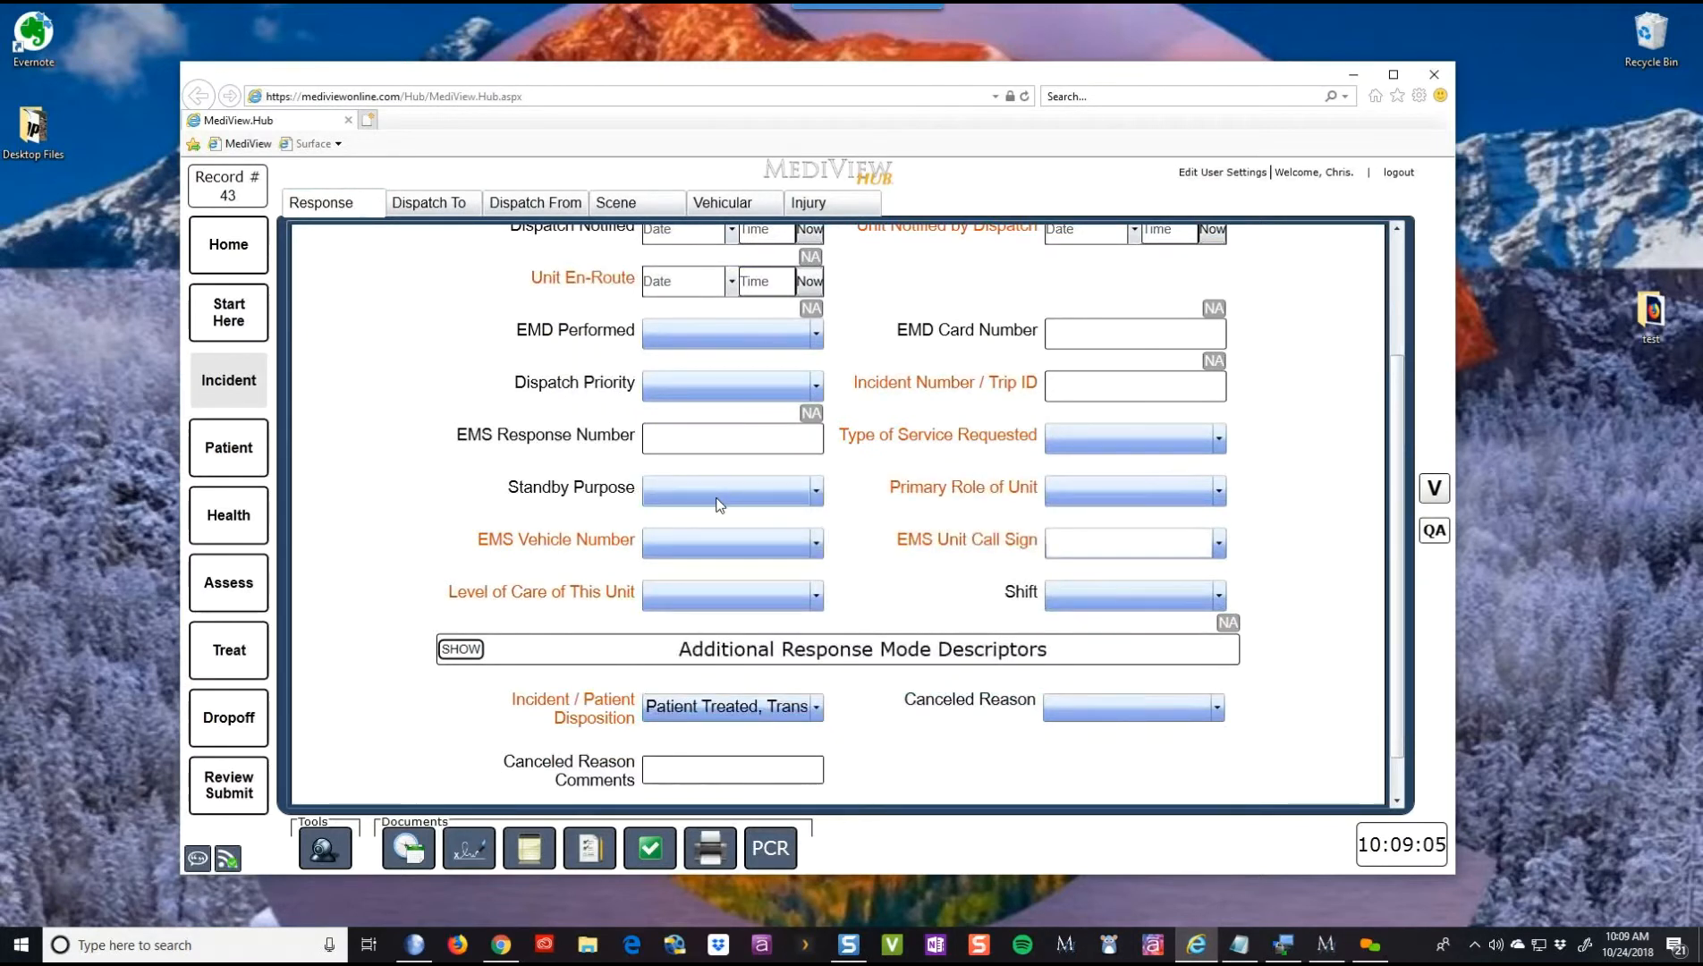
{"action": "left_click", "coordinate": [247, 313]}
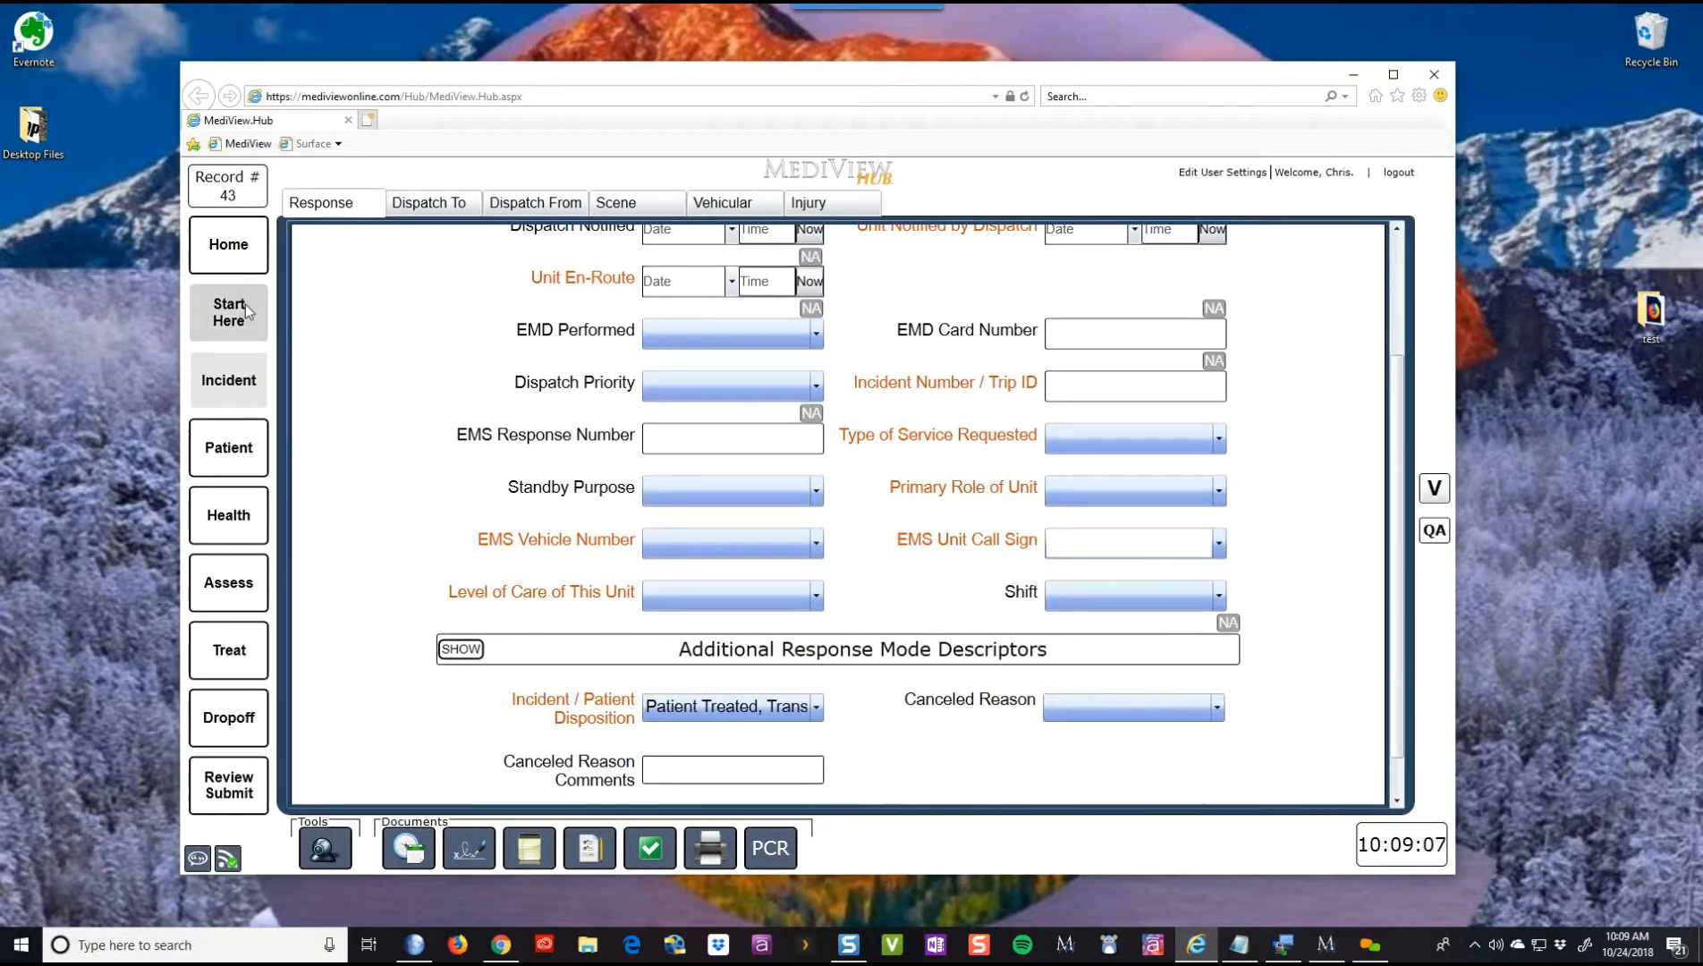
- Reopen the Select Template dialog from Quick Entry, showing Norwood Hospital Transport
{"action": "left_click", "coordinate": [769, 297]}
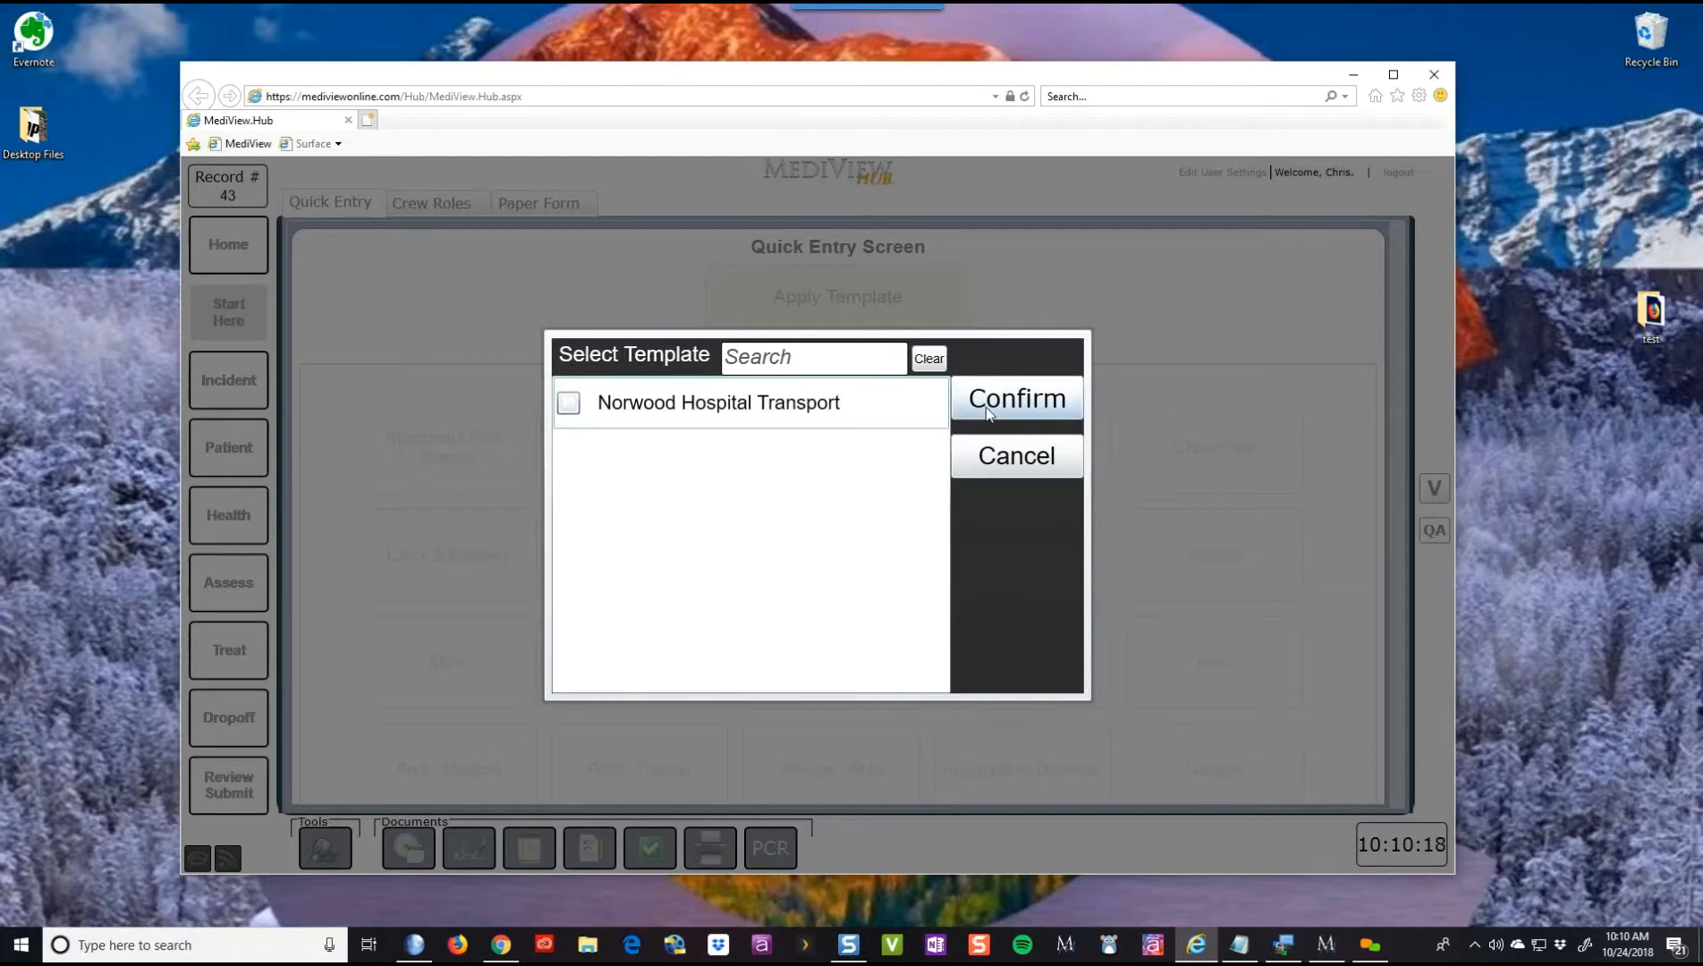
{"action": "left_click", "coordinate": [995, 453]}
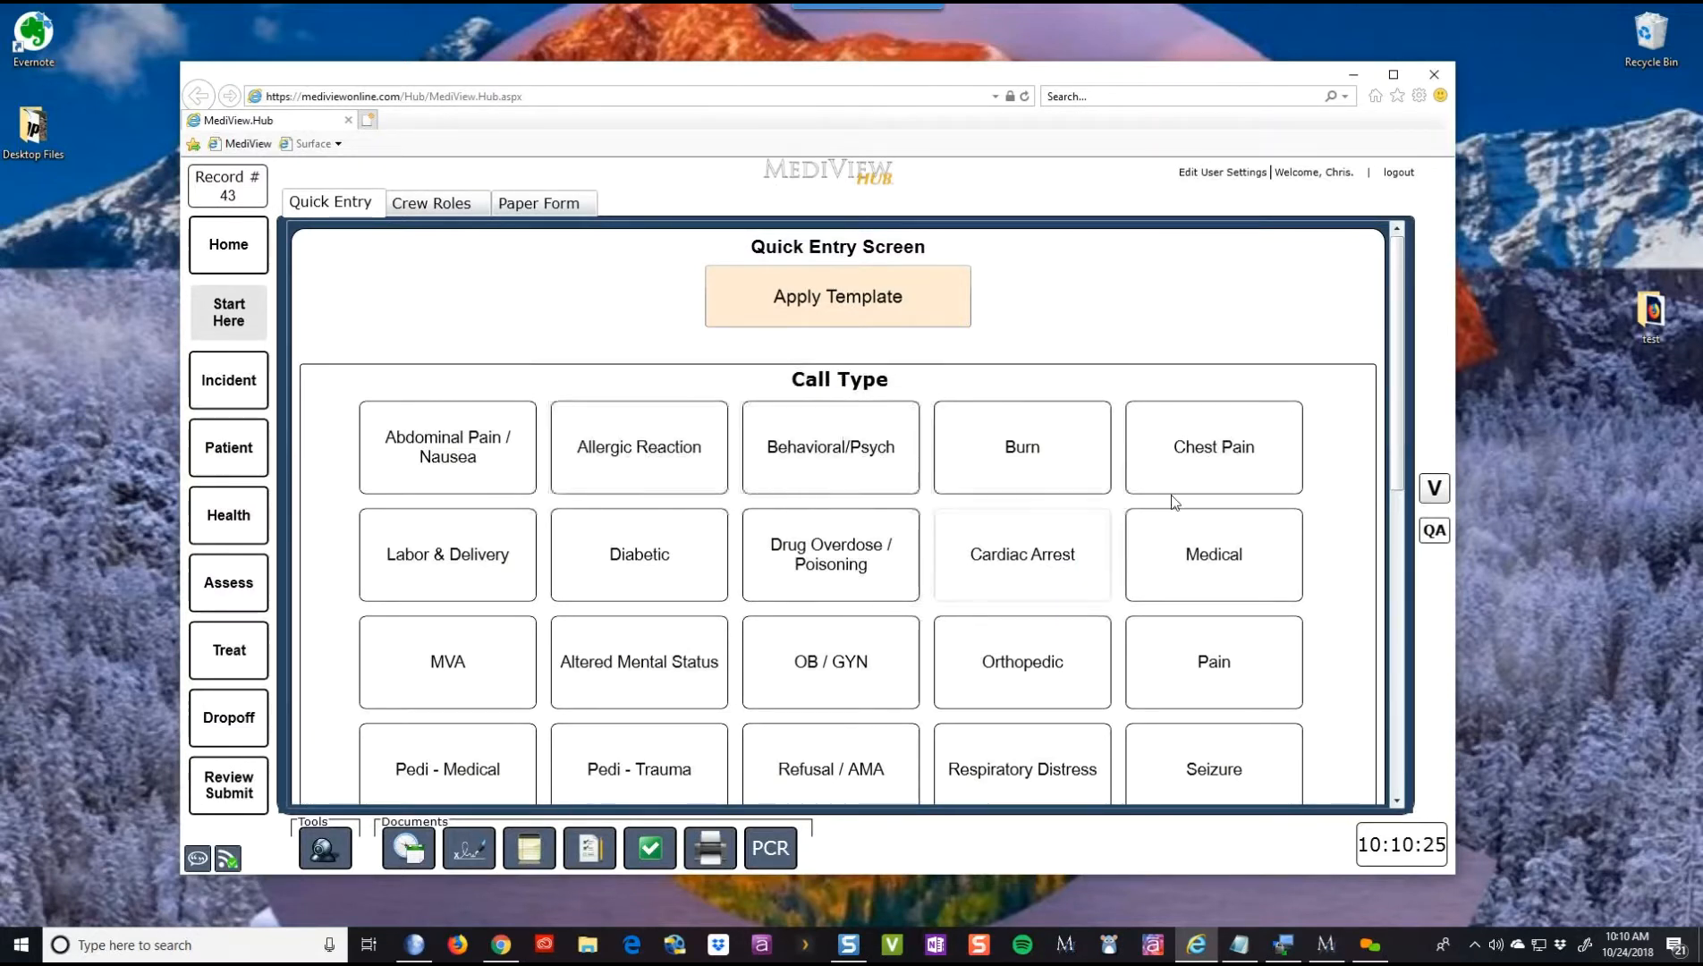
{"action": "left_click_drag", "start_coordinate": [1401, 439], "coordinate": [1296, 327]}
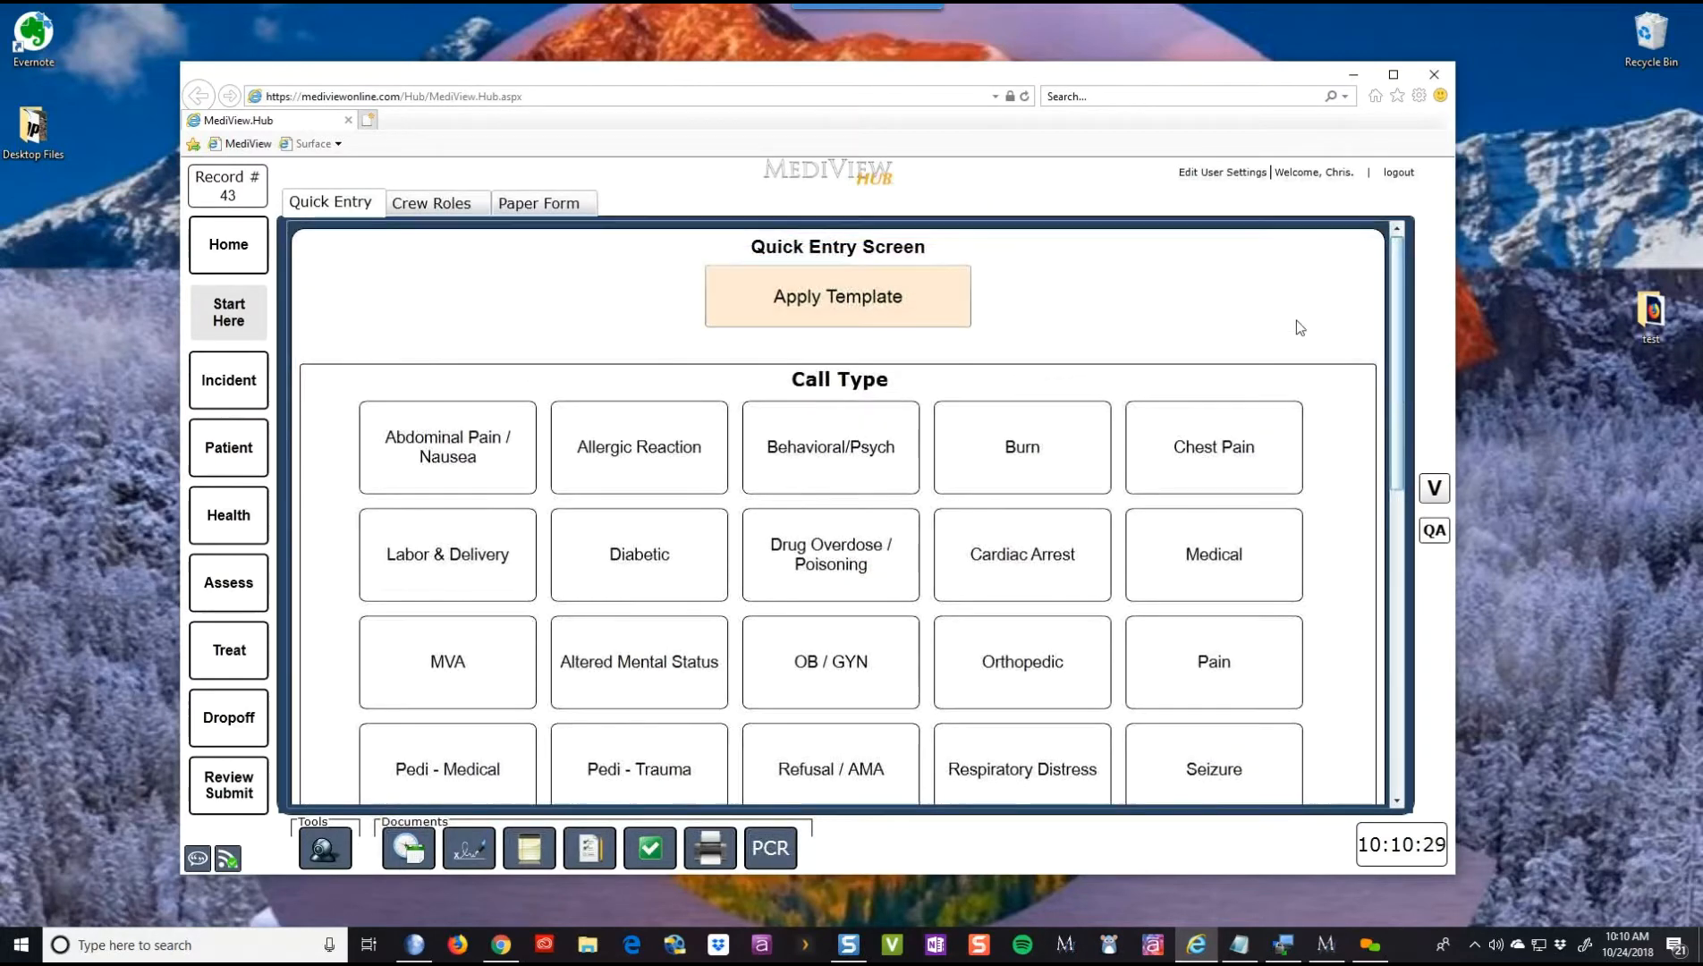
{"action": "left_click", "coordinate": [833, 291]}
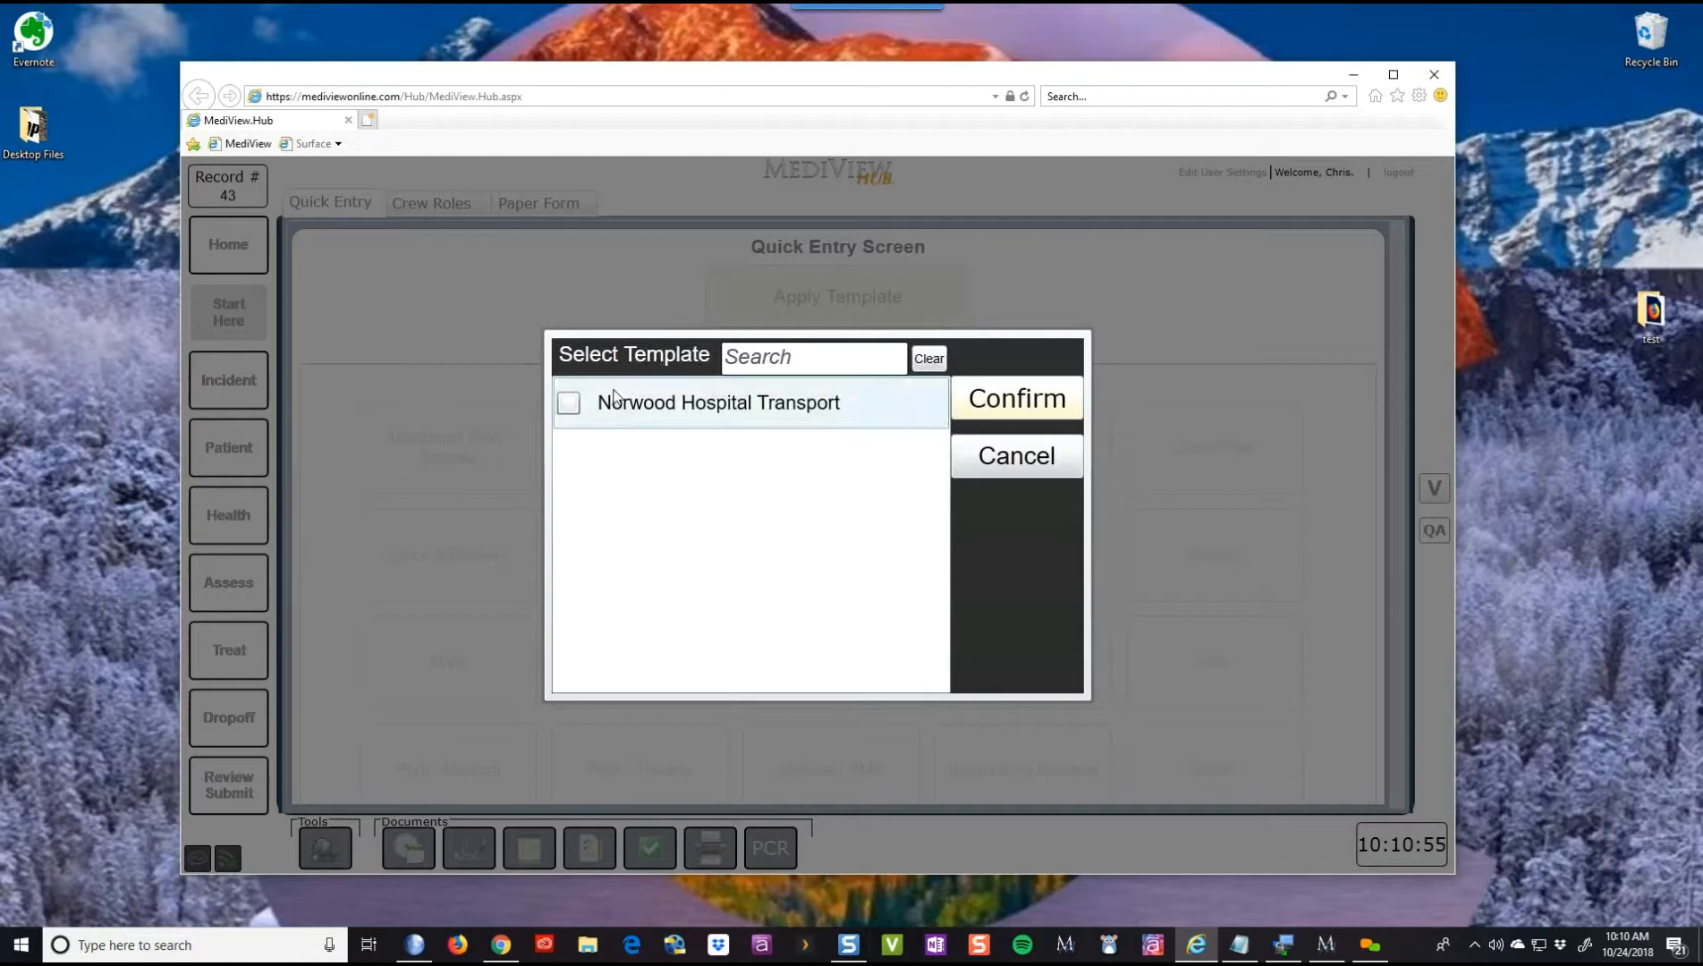
{"action": "left_click", "coordinate": [1016, 455]}
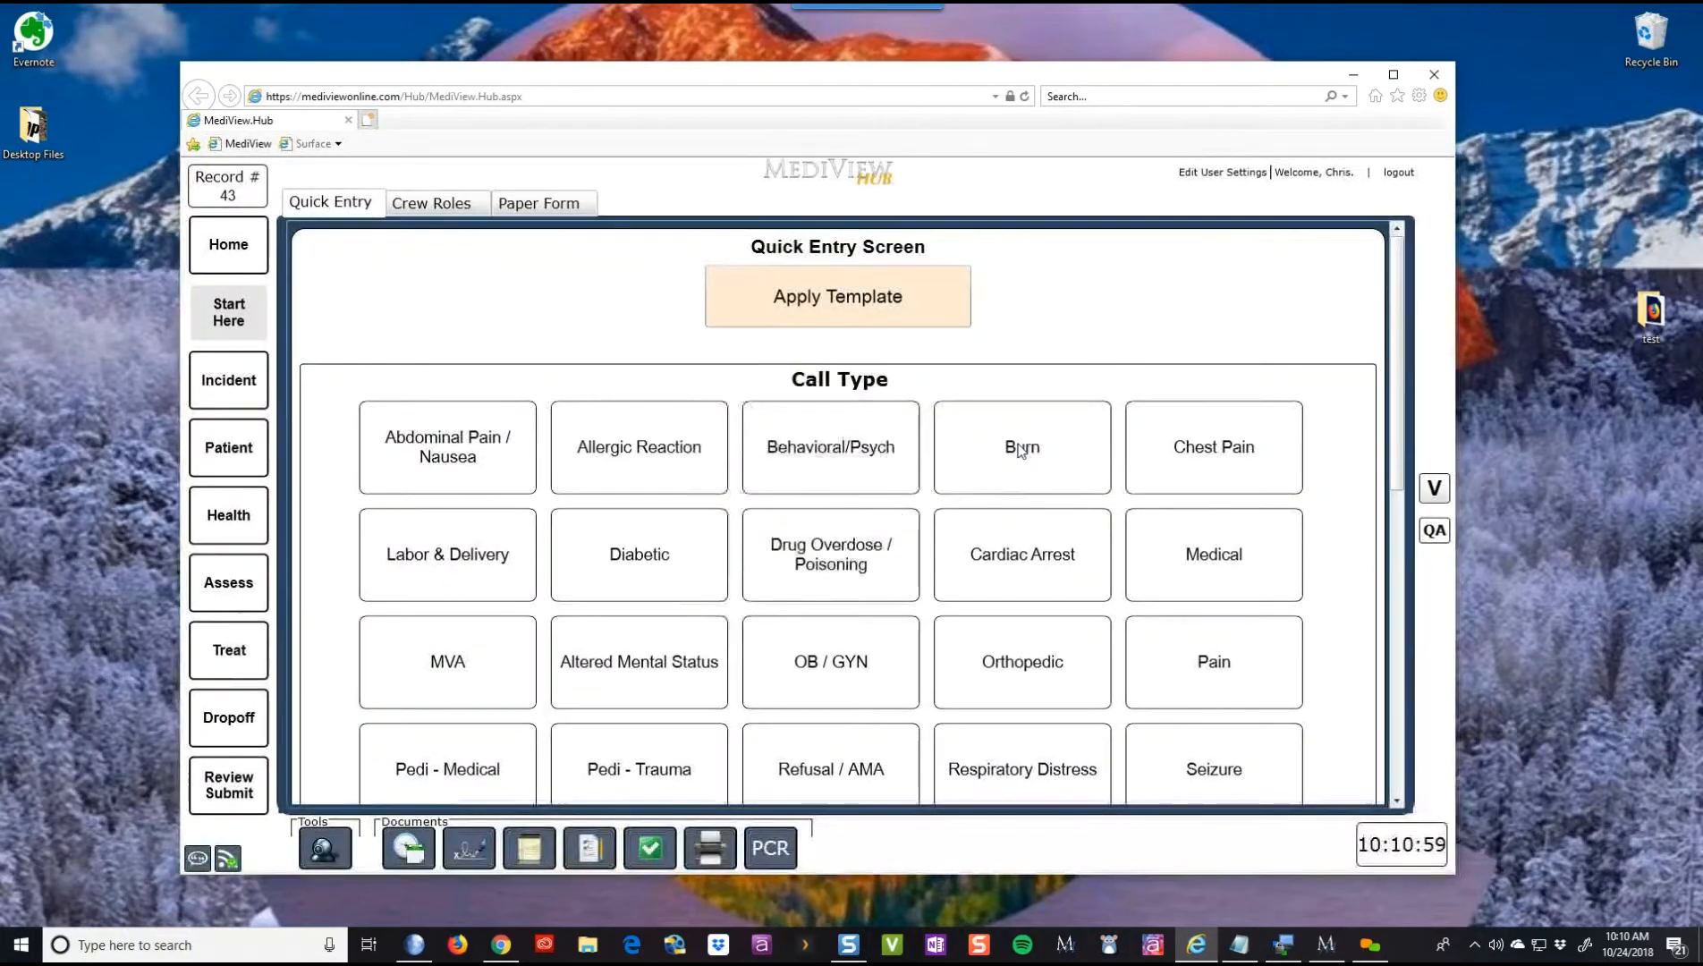
{"action": "left_click", "coordinate": [239, 453]}
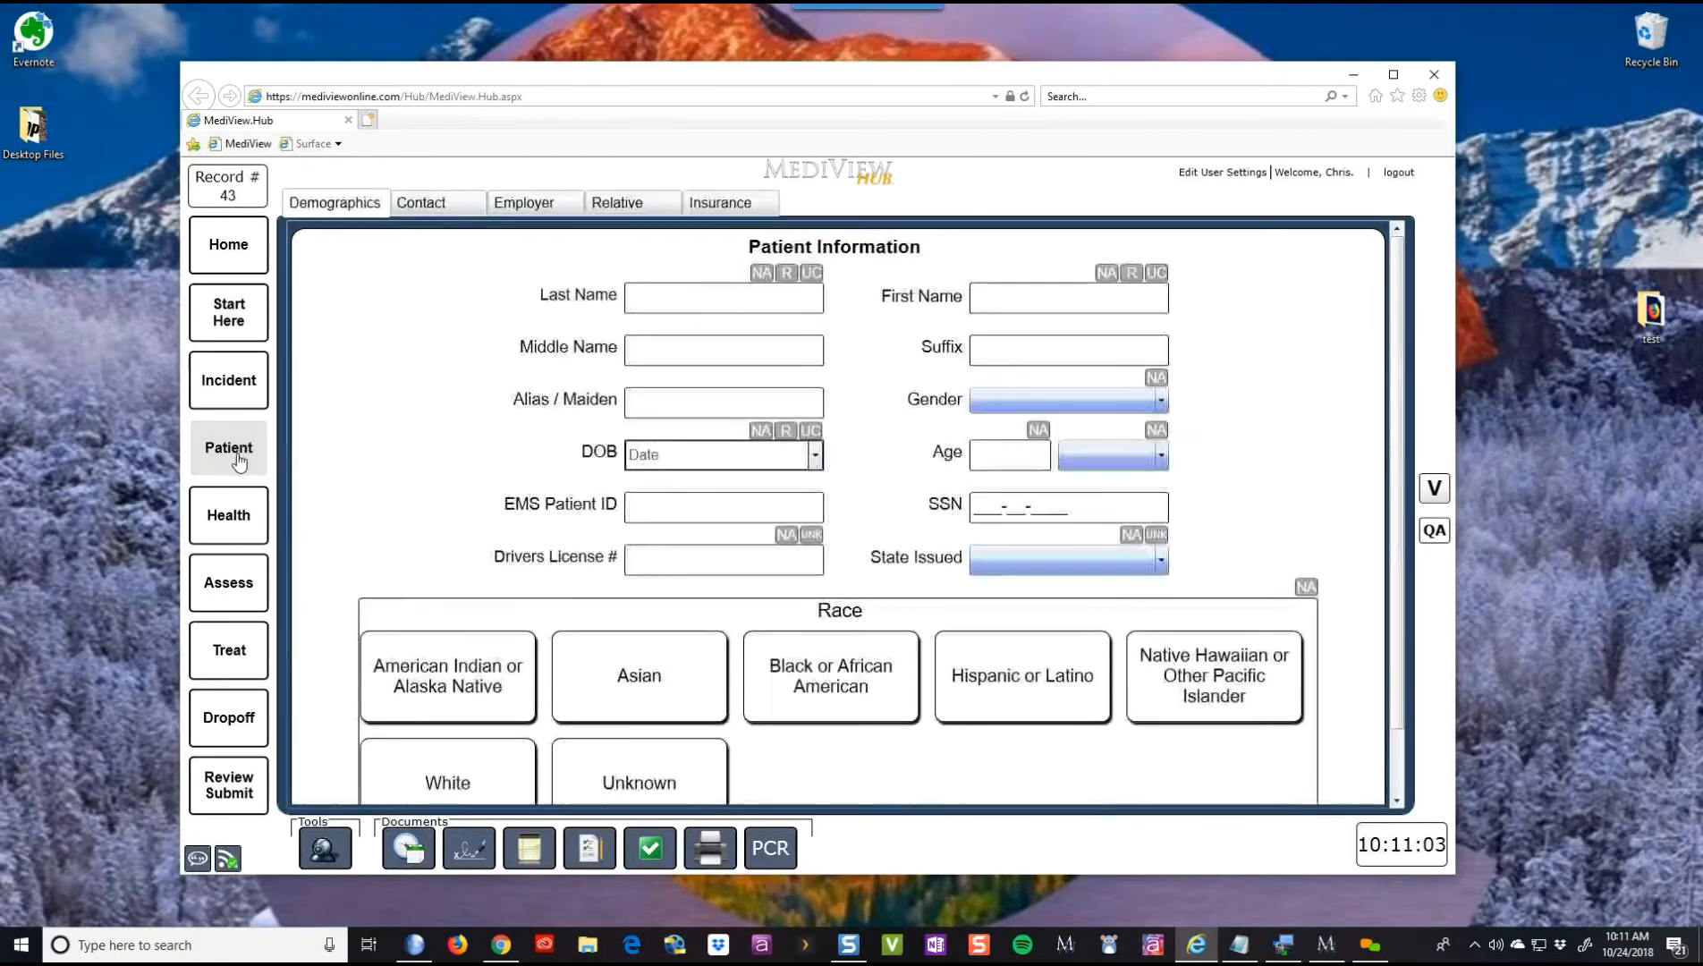
{"action": "left_click", "coordinate": [229, 510]}
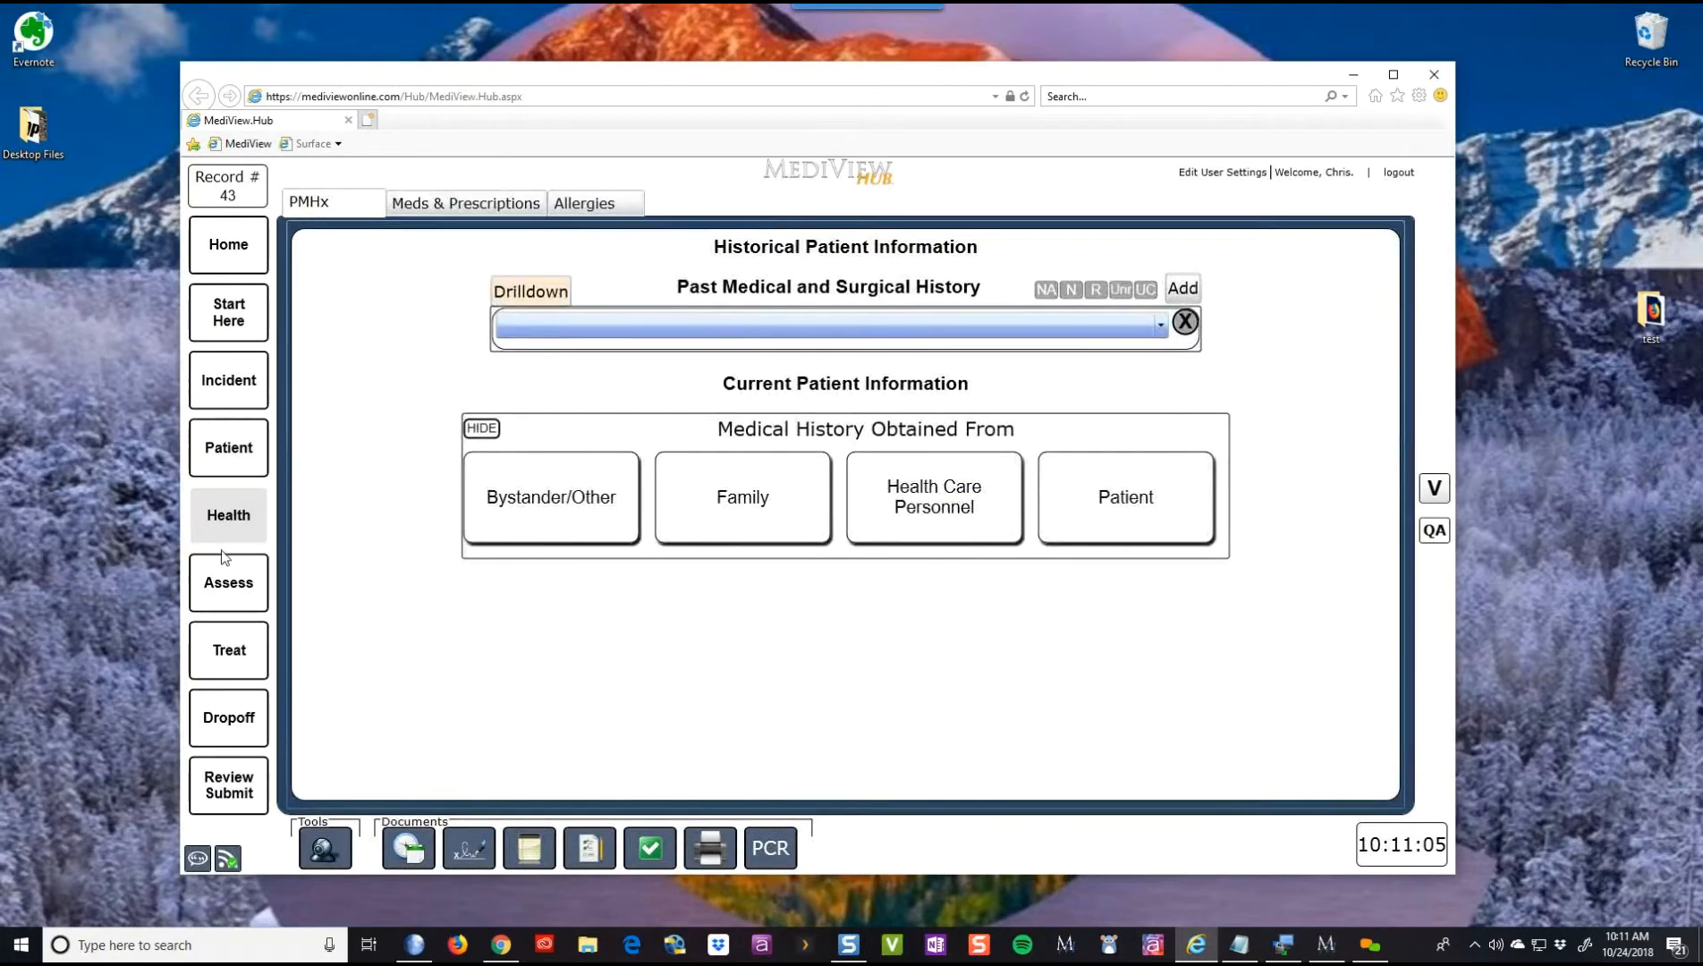
{"action": "left_click", "coordinate": [228, 582]}
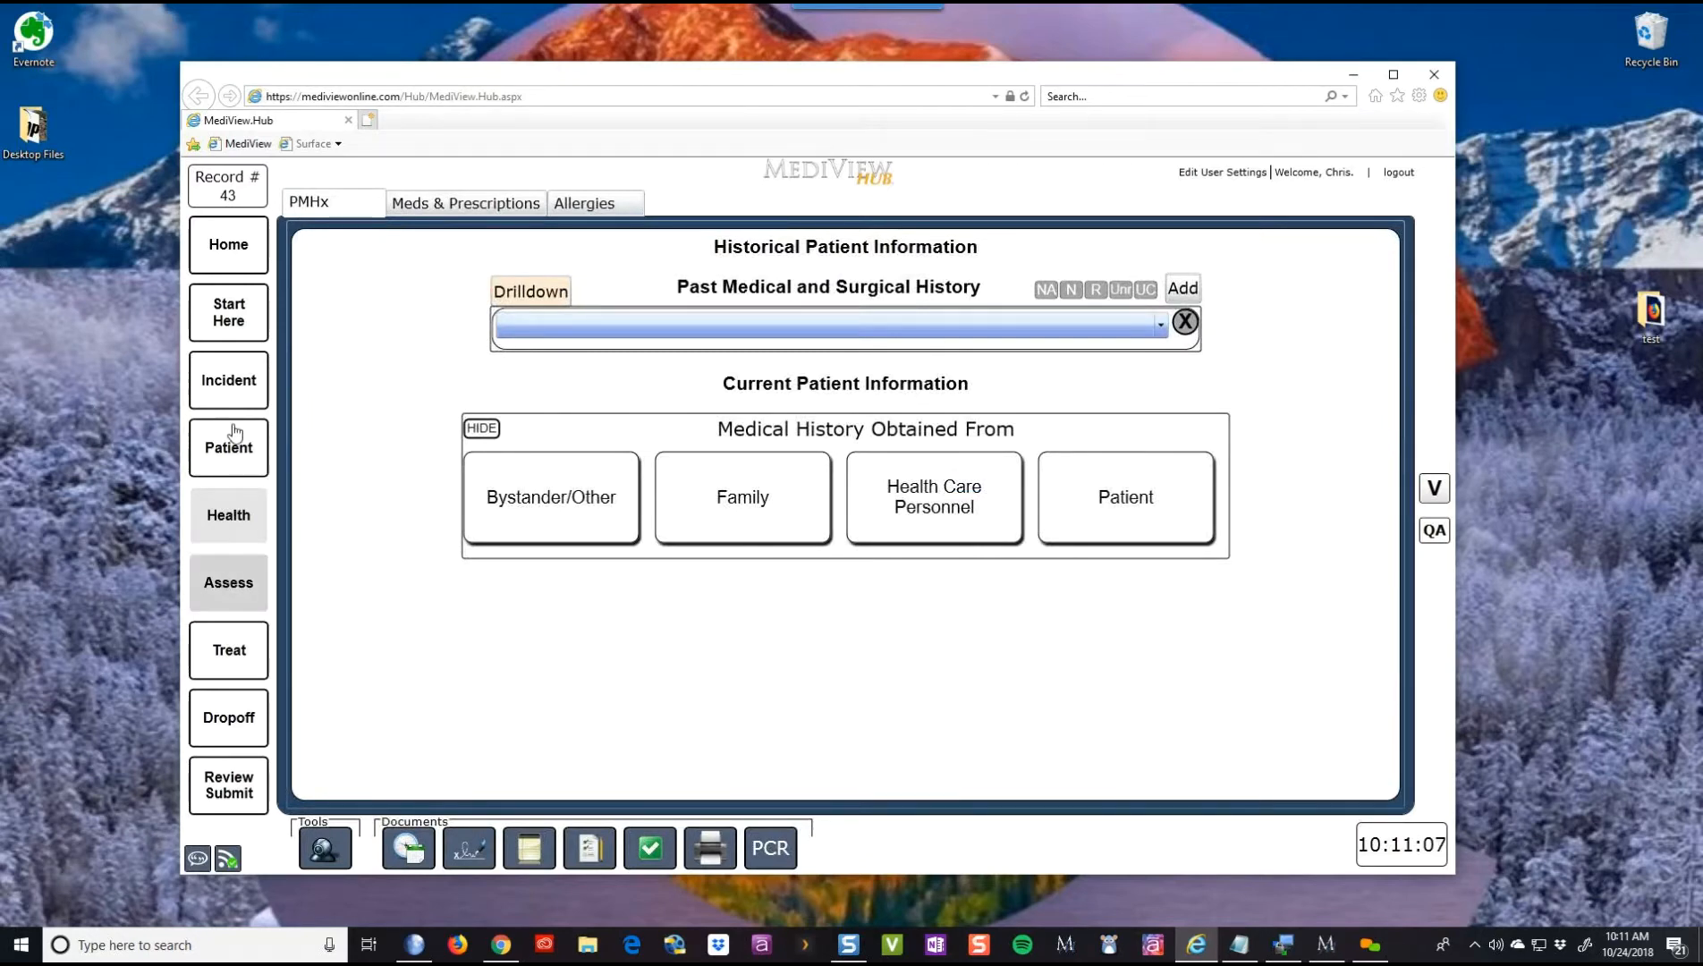
{"action": "left_click", "coordinate": [246, 331]}
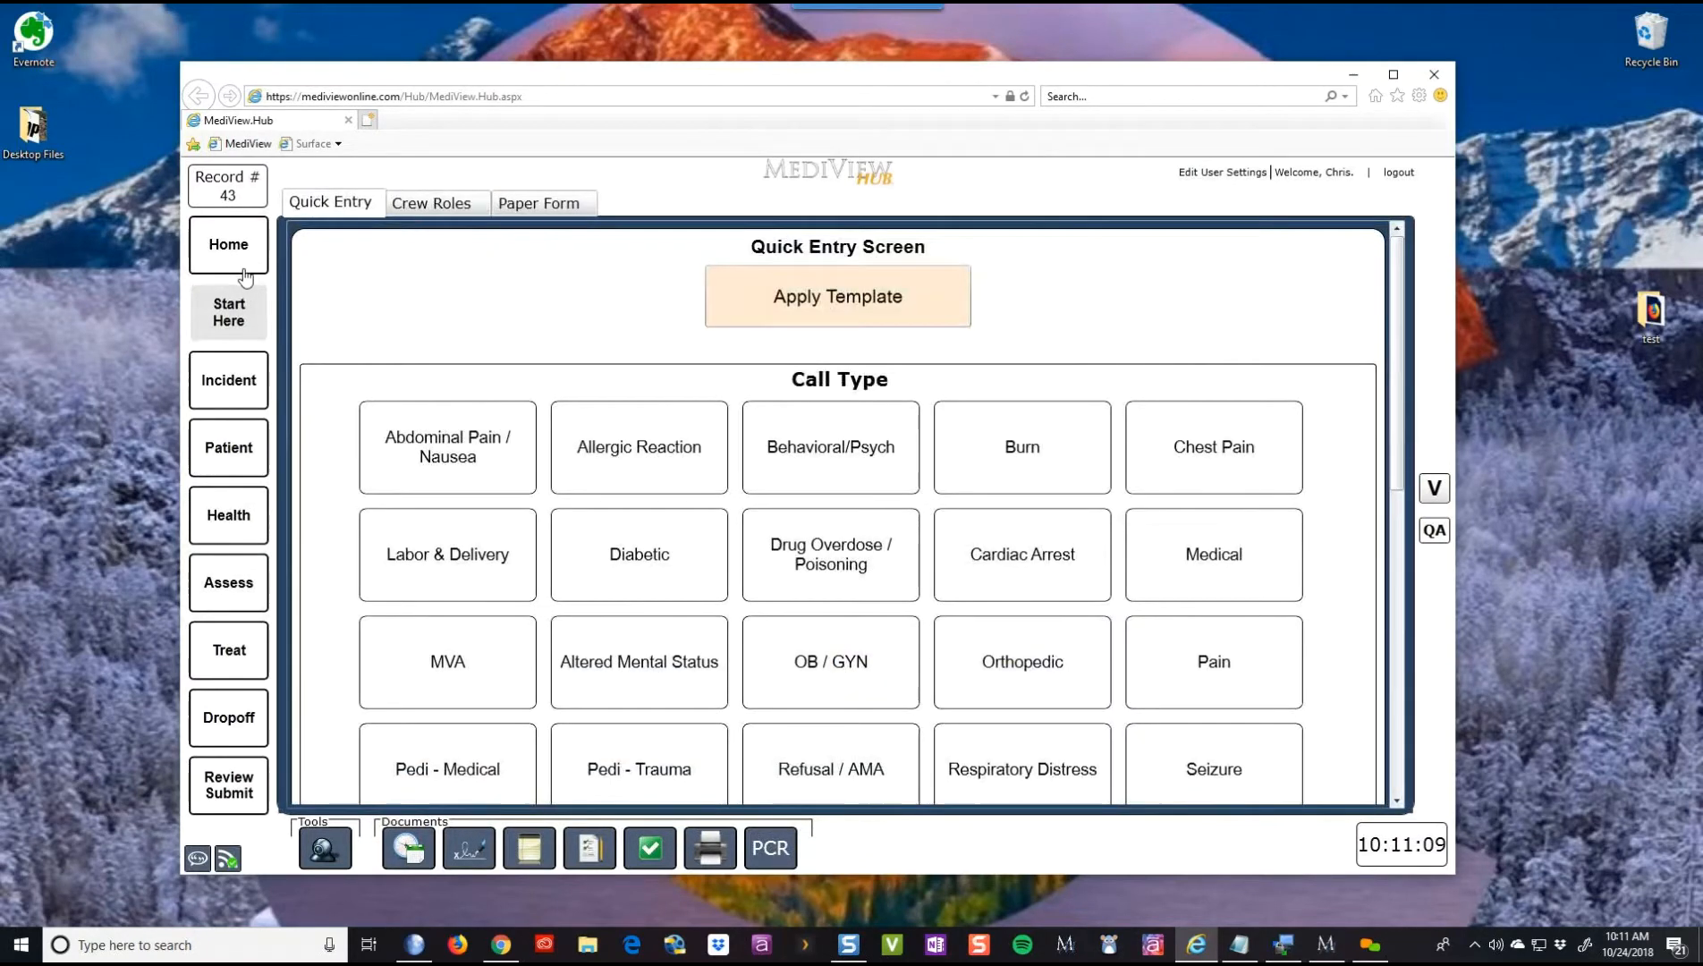
{"action": "left_click", "coordinate": [245, 270]}
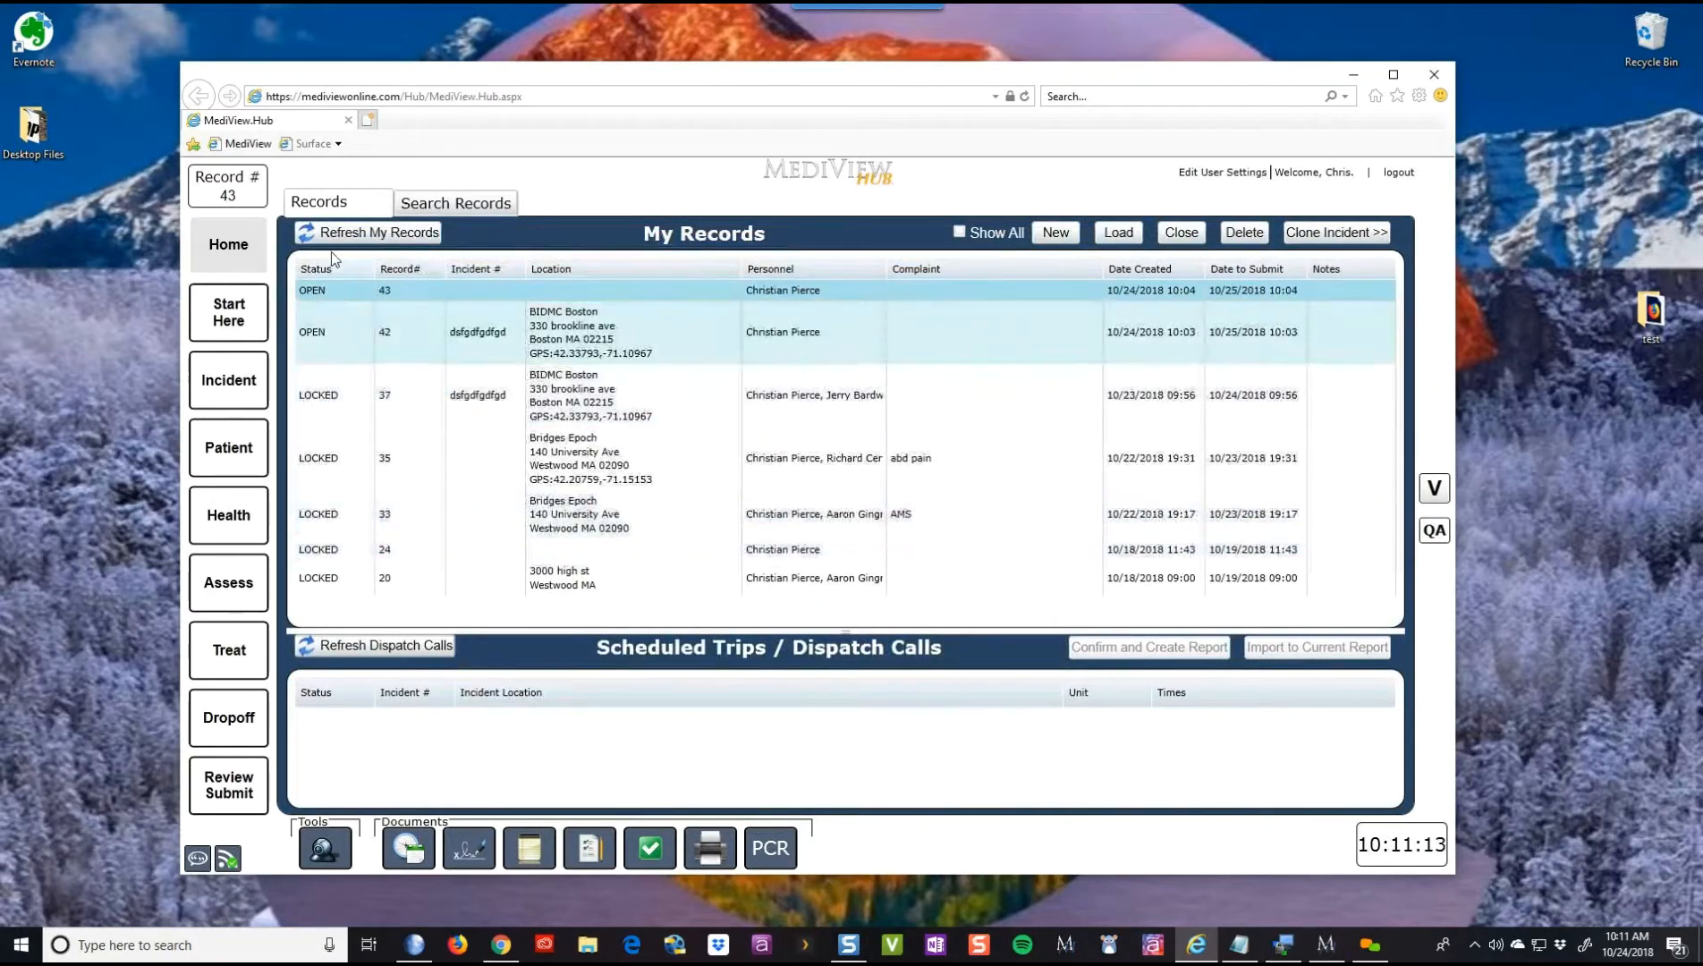
{"action": "left_click", "coordinate": [470, 211]}
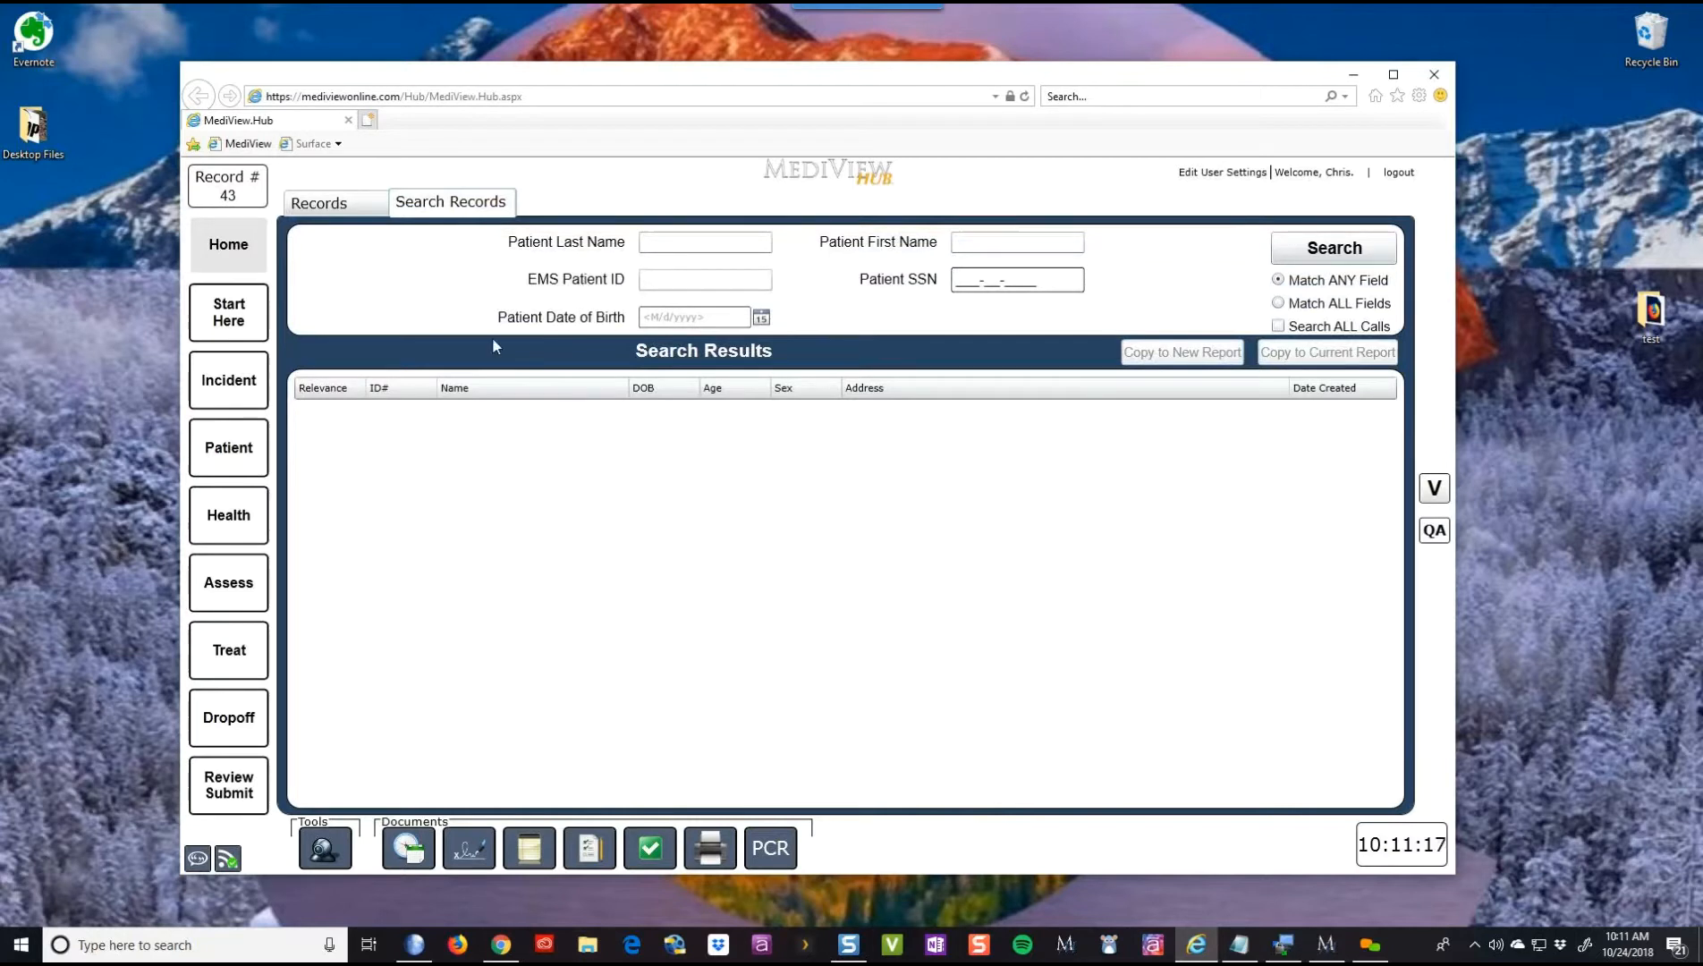
{"action": "left_click", "coordinate": [223, 331]}
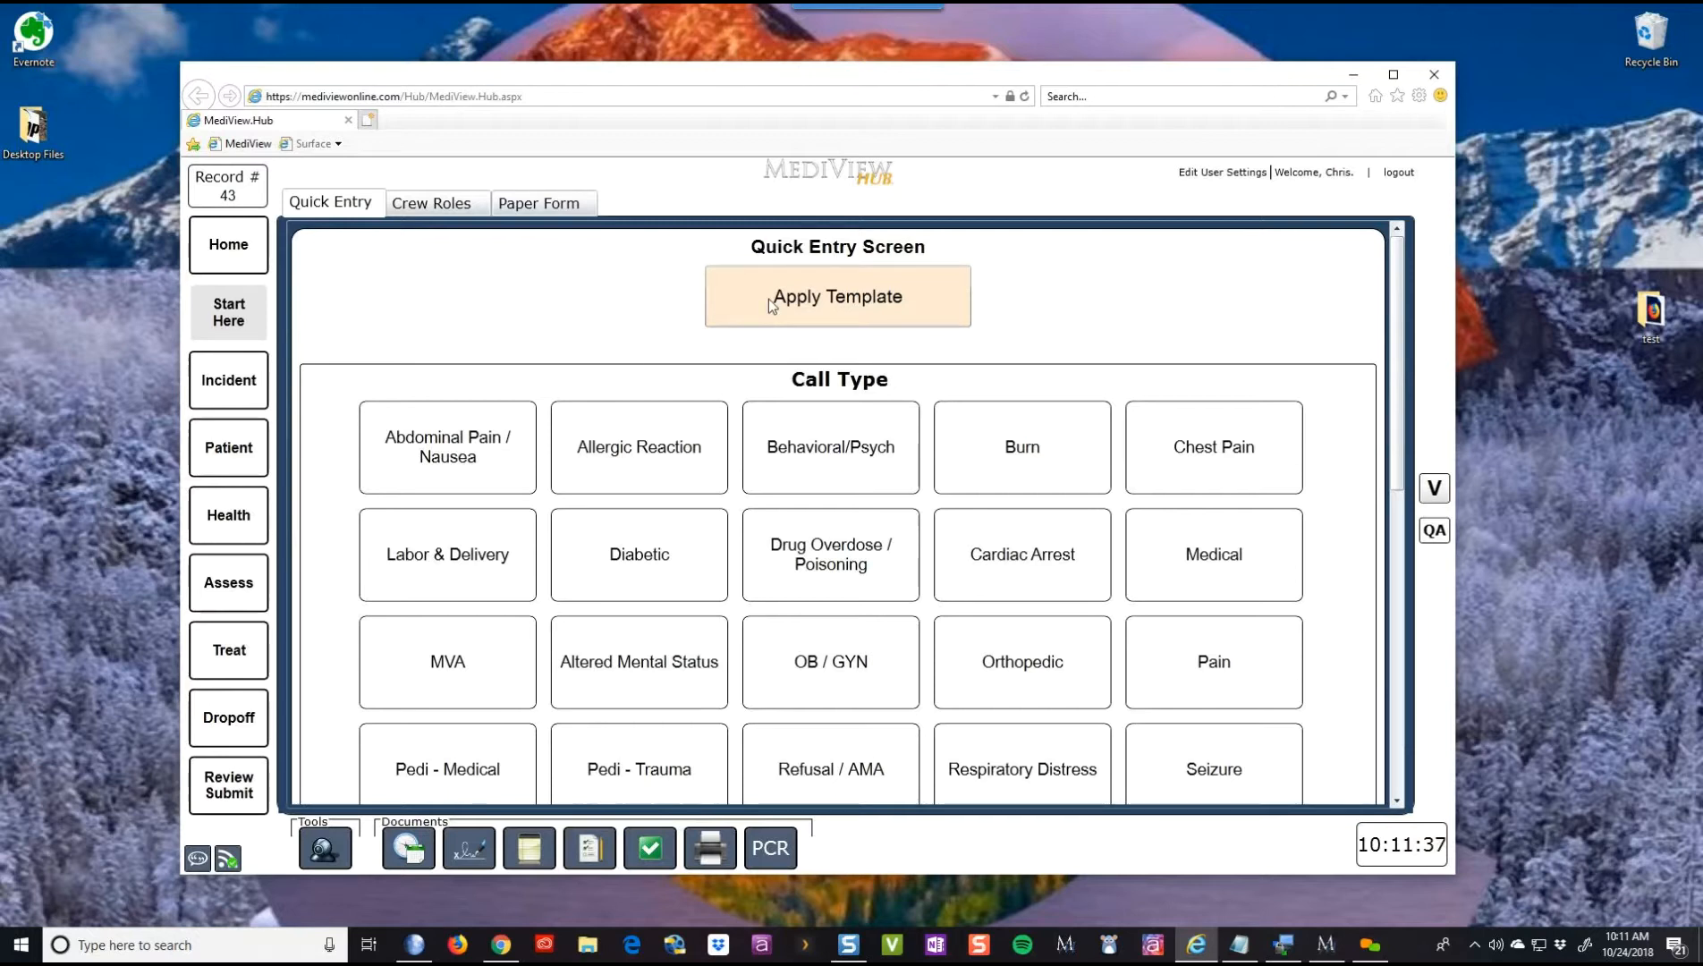
{"action": "left_click", "coordinate": [858, 307]}
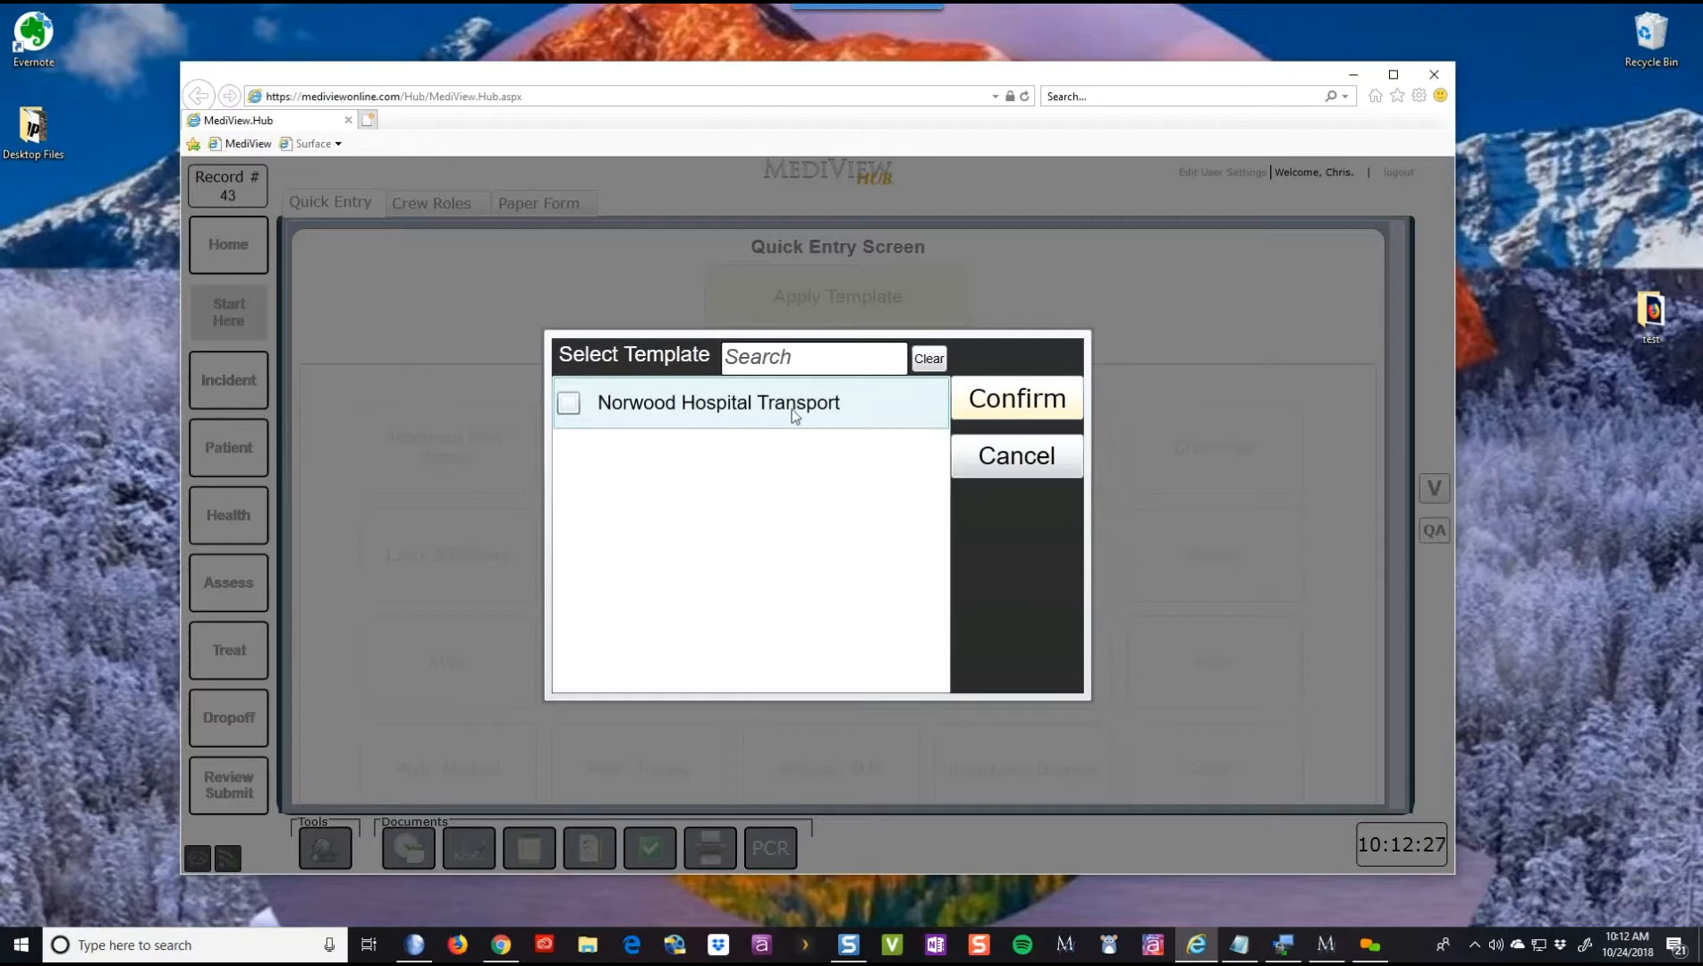
{"action": "left_click", "coordinate": [1013, 451]}
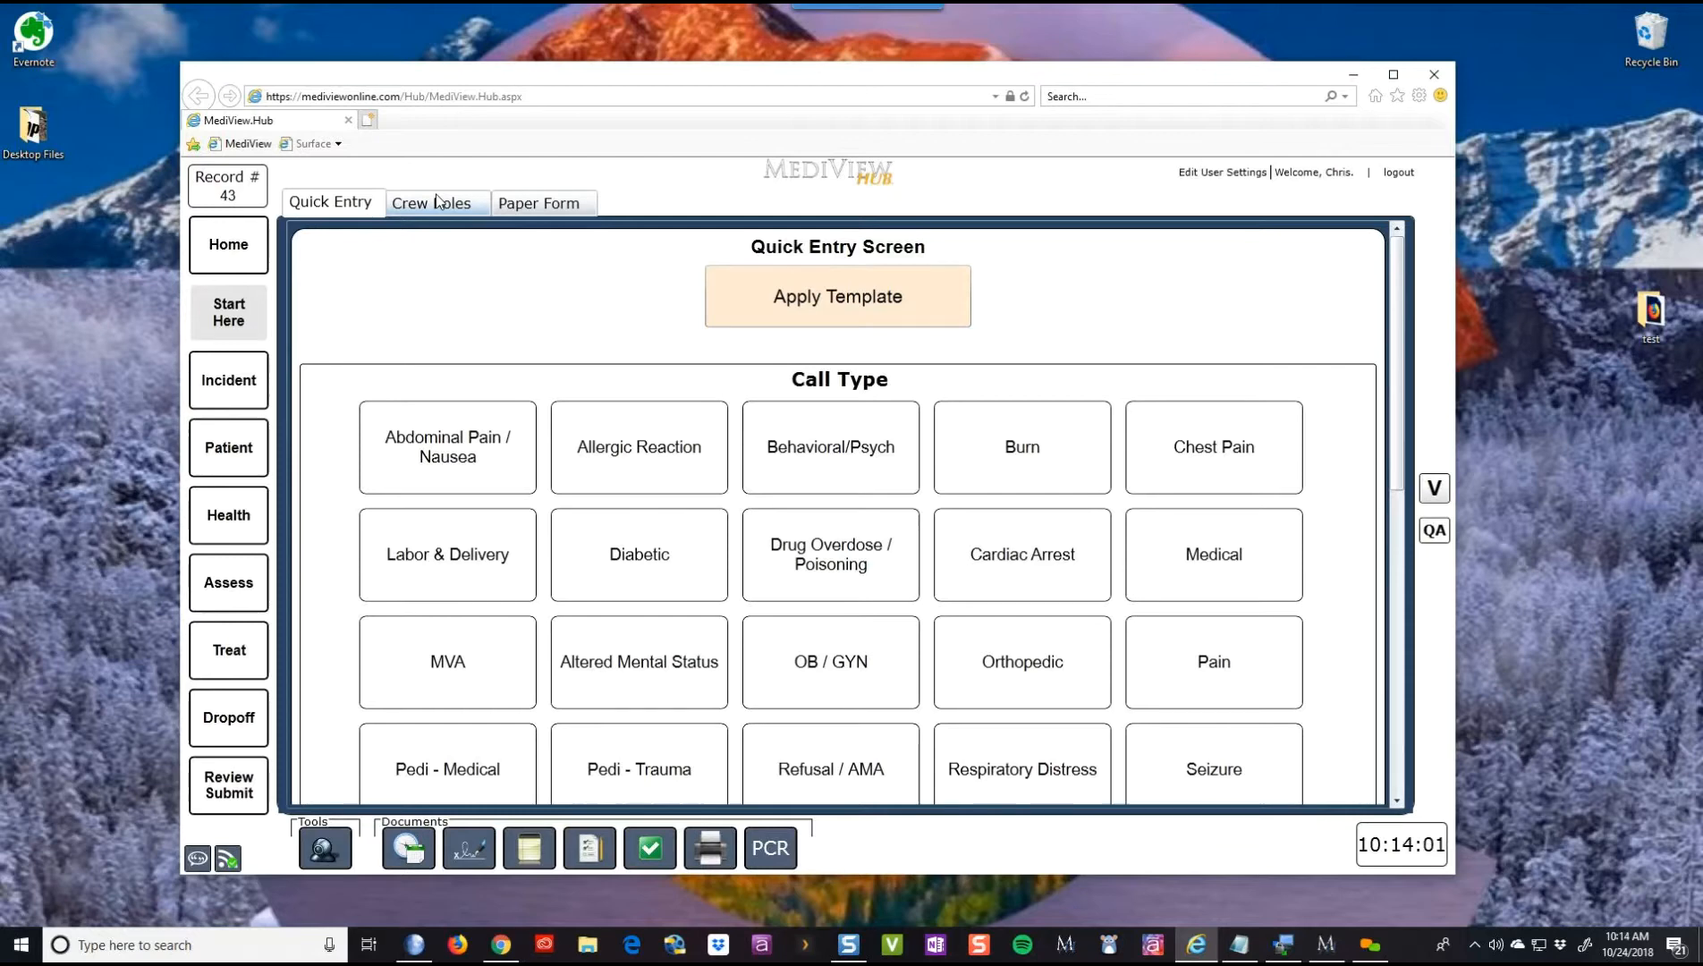
- Maximize the browser window and check the Initial Patient Acuity choices without picking one
{"action": "scroll", "coordinate": [698, 508], "scroll_direction": "down", "scroll_amount": 1}
{"action": "scroll", "coordinate": [696, 508], "scroll_direction": "up", "scroll_amount": 1}
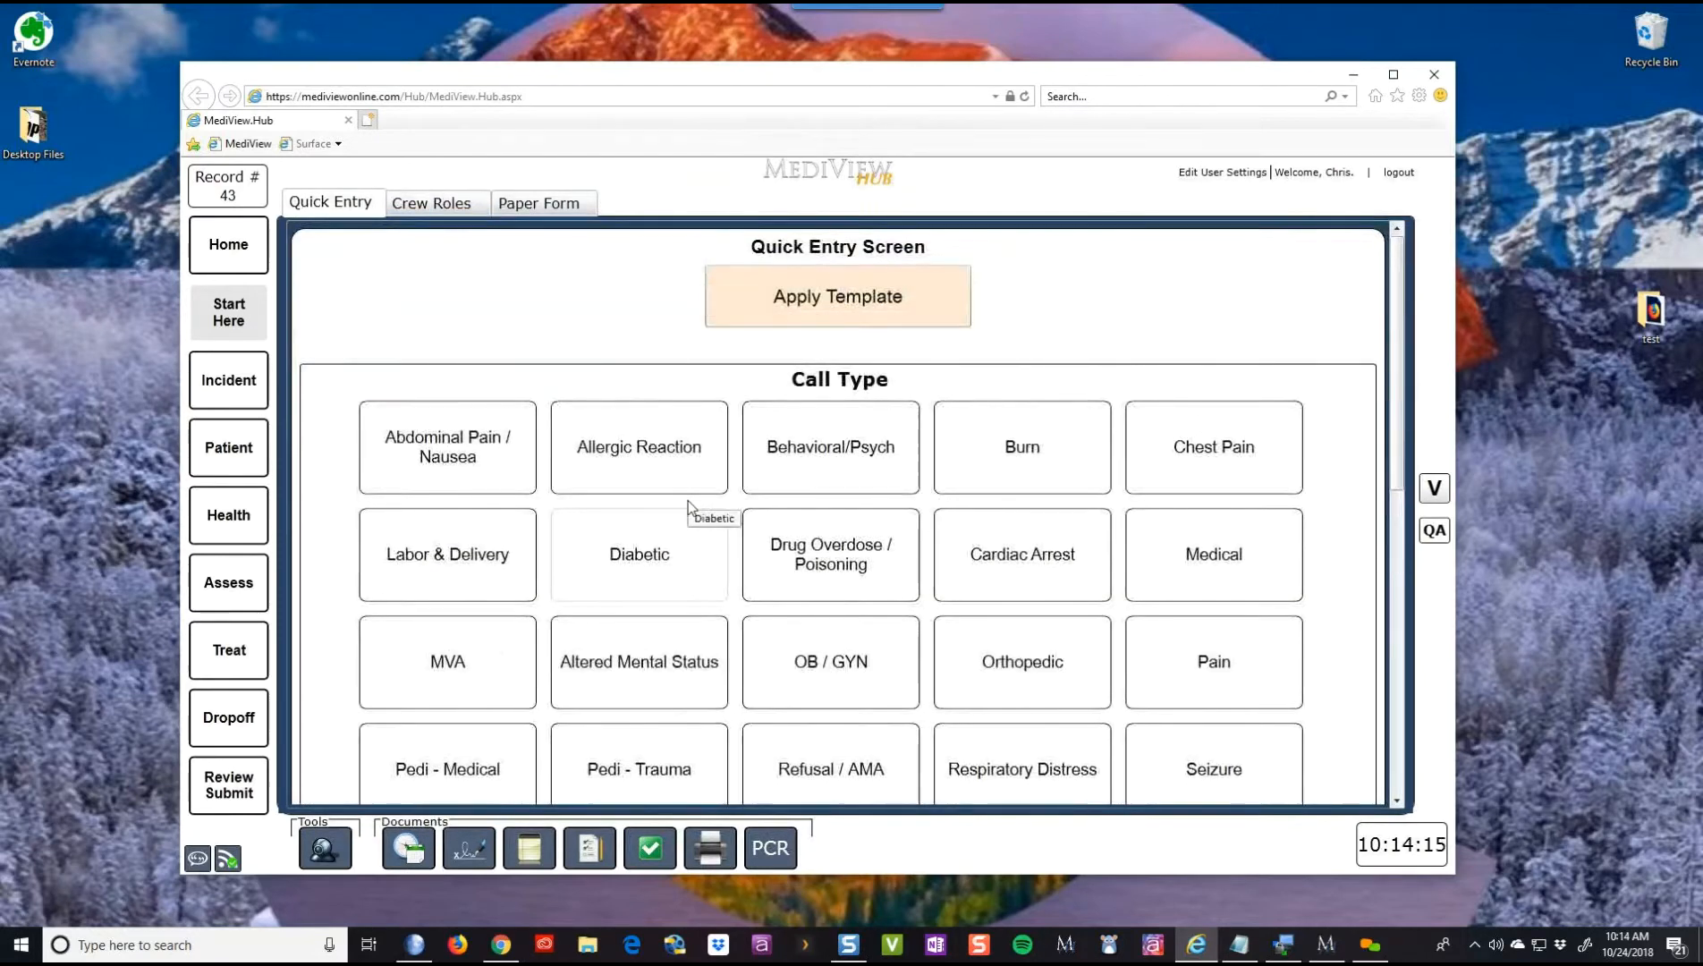
{"action": "scroll", "coordinate": [689, 506], "scroll_direction": "down", "scroll_amount": 1}
{"action": "scroll", "coordinate": [689, 506], "scroll_direction": "down", "scroll_amount": 1}
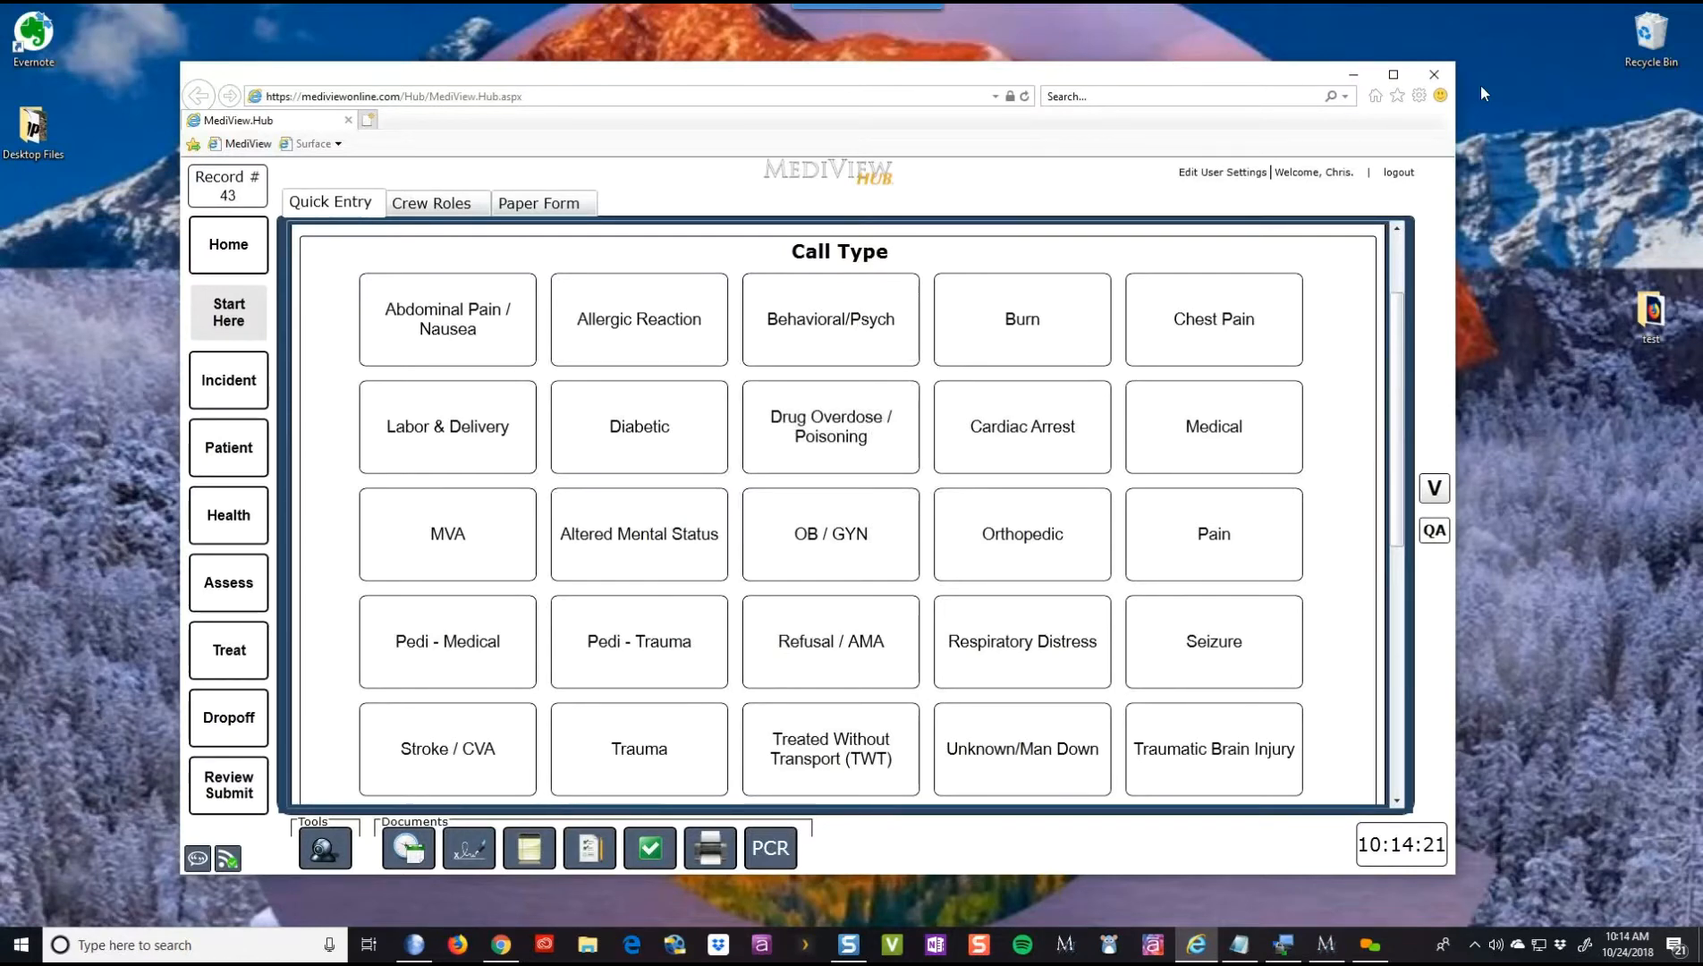
{"action": "left_click", "coordinate": [1402, 76]}
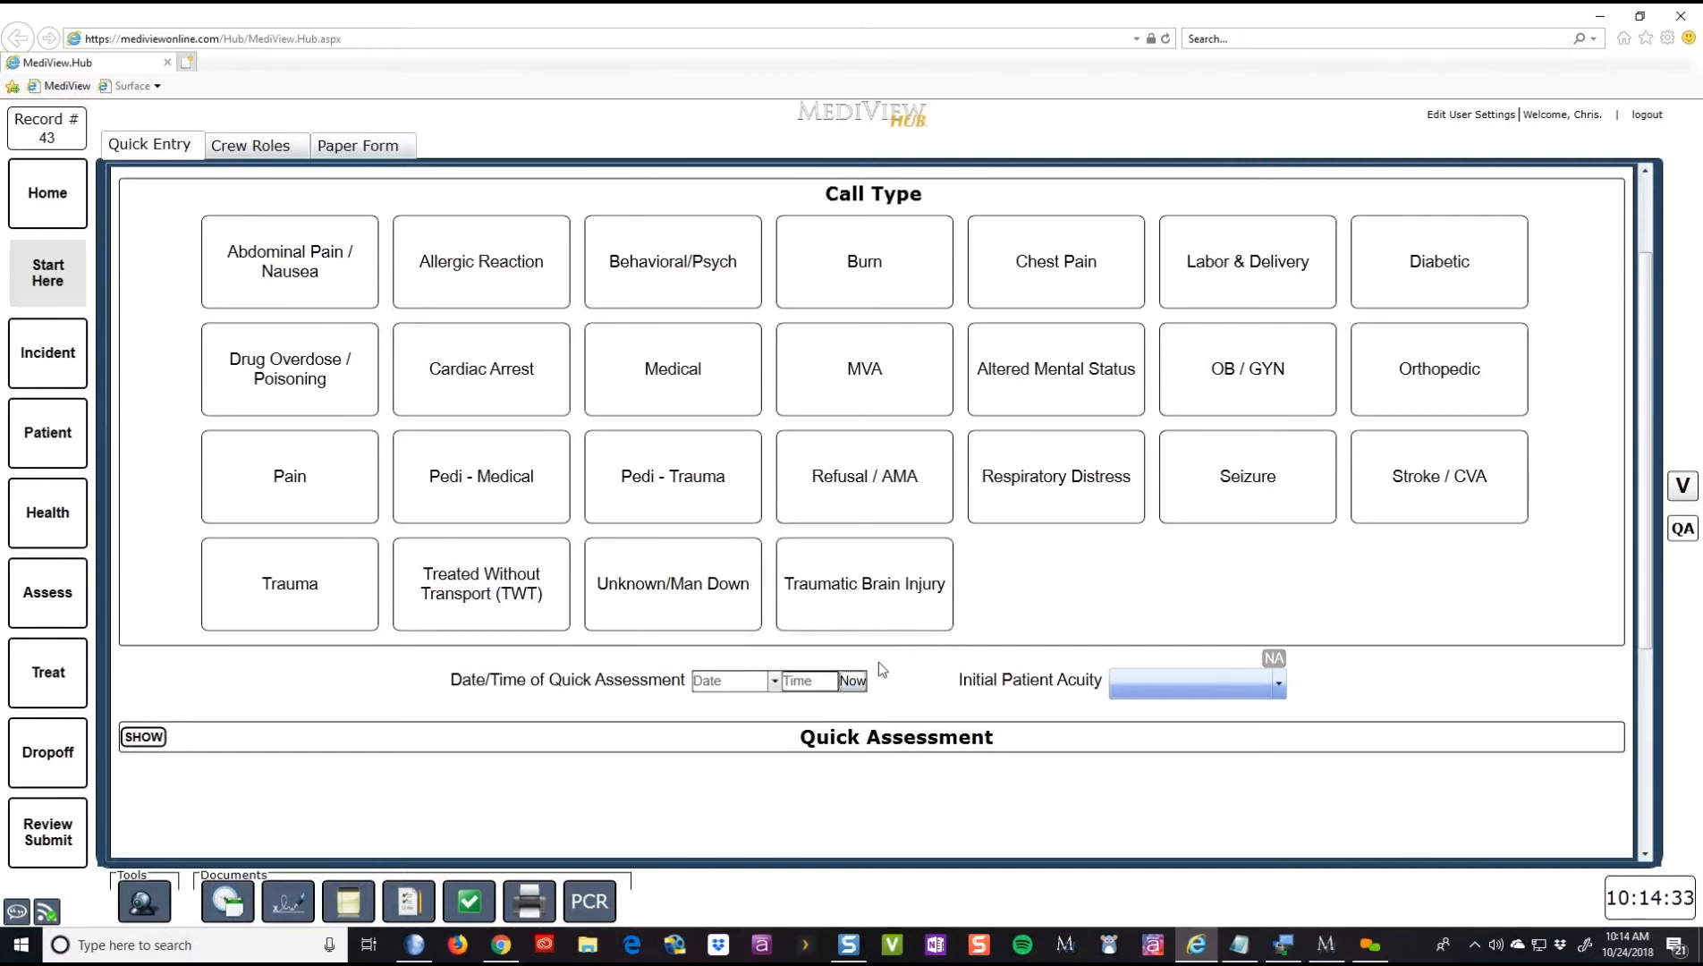
{"action": "left_click", "coordinate": [1152, 689]}
{"action": "left_click", "coordinate": [1152, 694]}
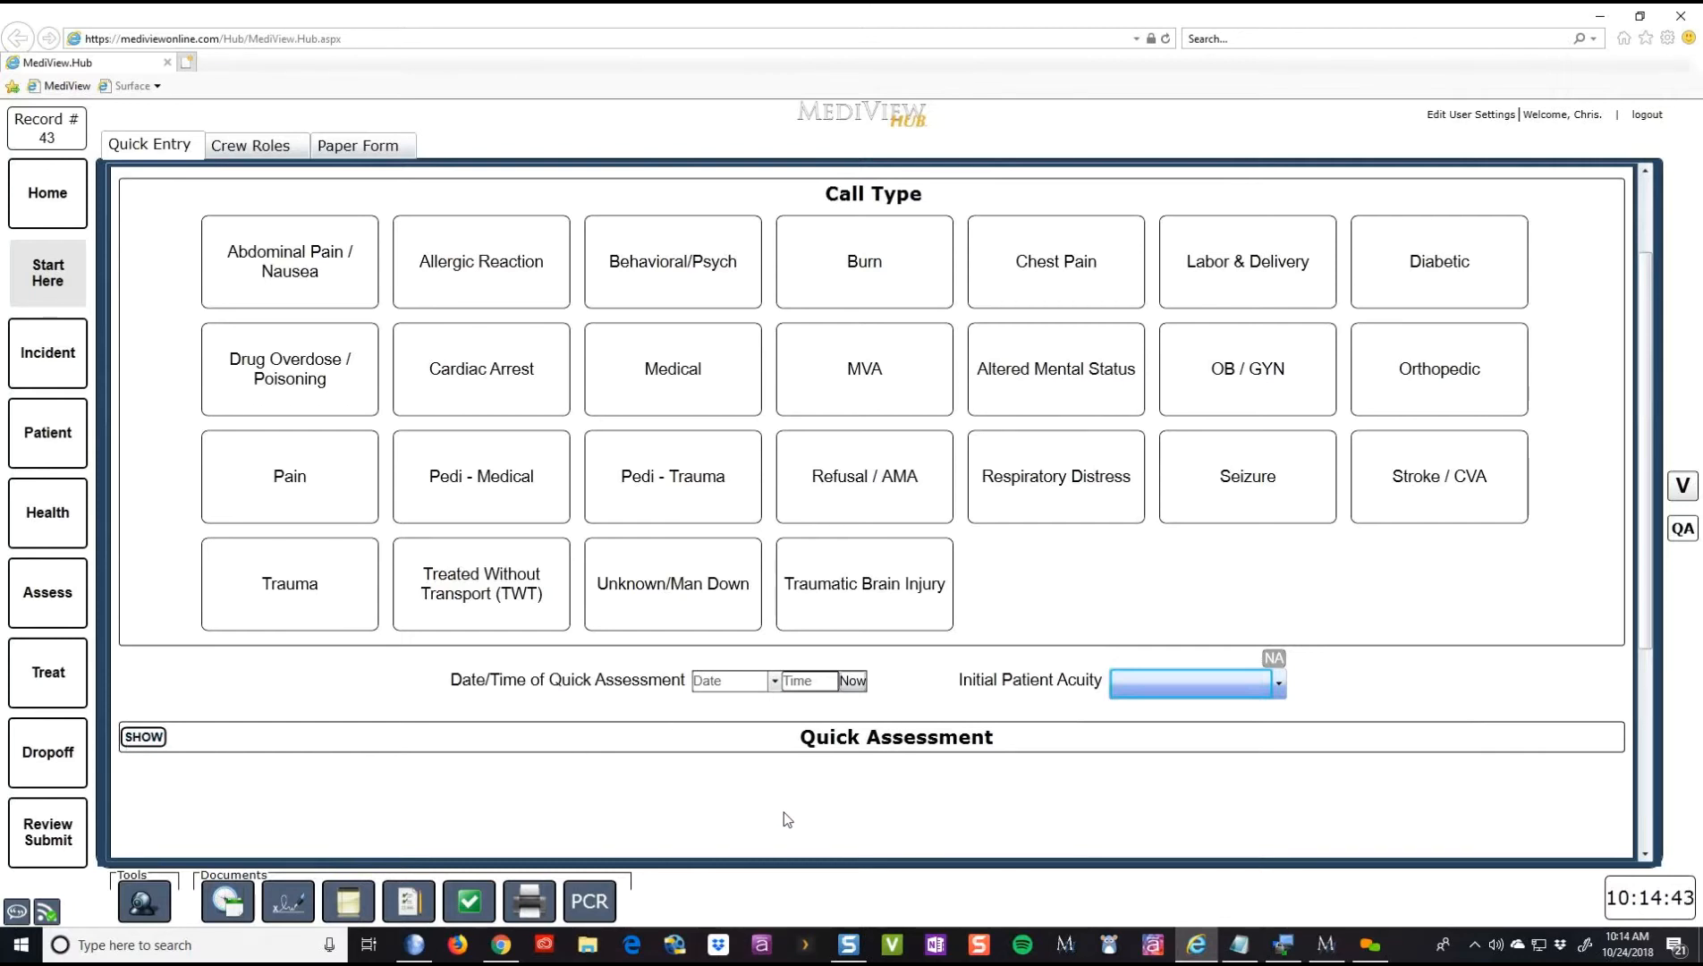
- Expand Quick Assessment and leave GYN deselected after toggling it several times
{"action": "left_click", "coordinate": [154, 740]}
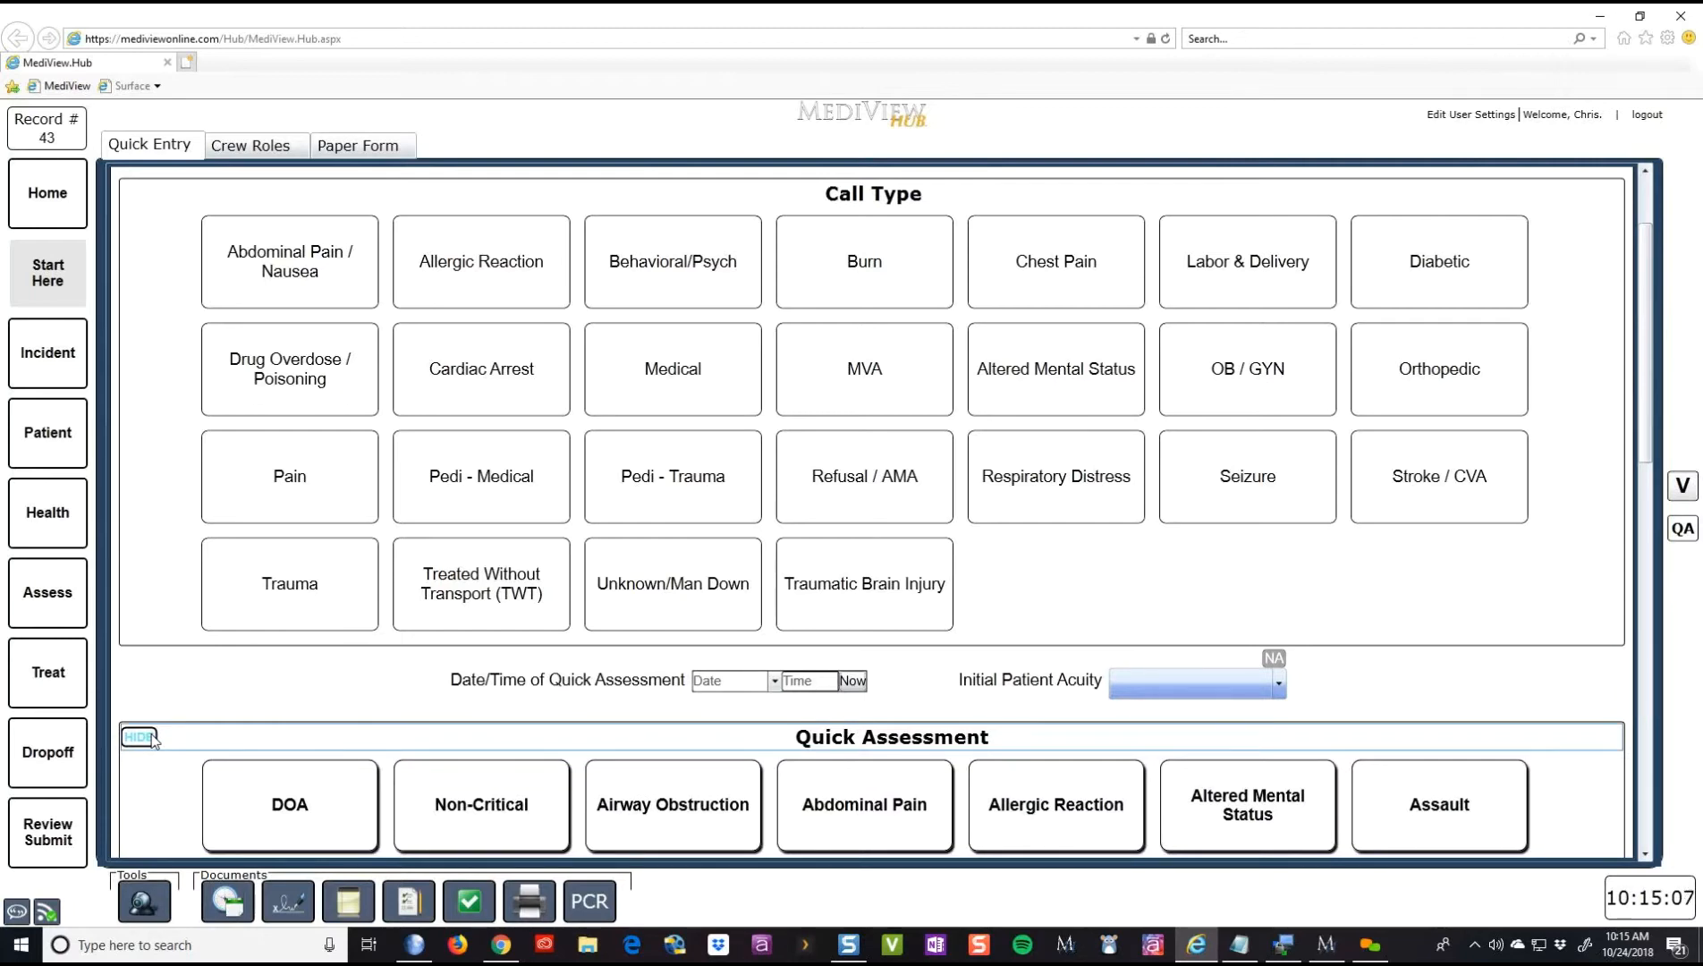
{"action": "scroll", "coordinate": [152, 738], "scroll_direction": "down", "scroll_amount": 3}
{"action": "scroll", "coordinate": [155, 740], "scroll_direction": "down", "scroll_amount": 5}
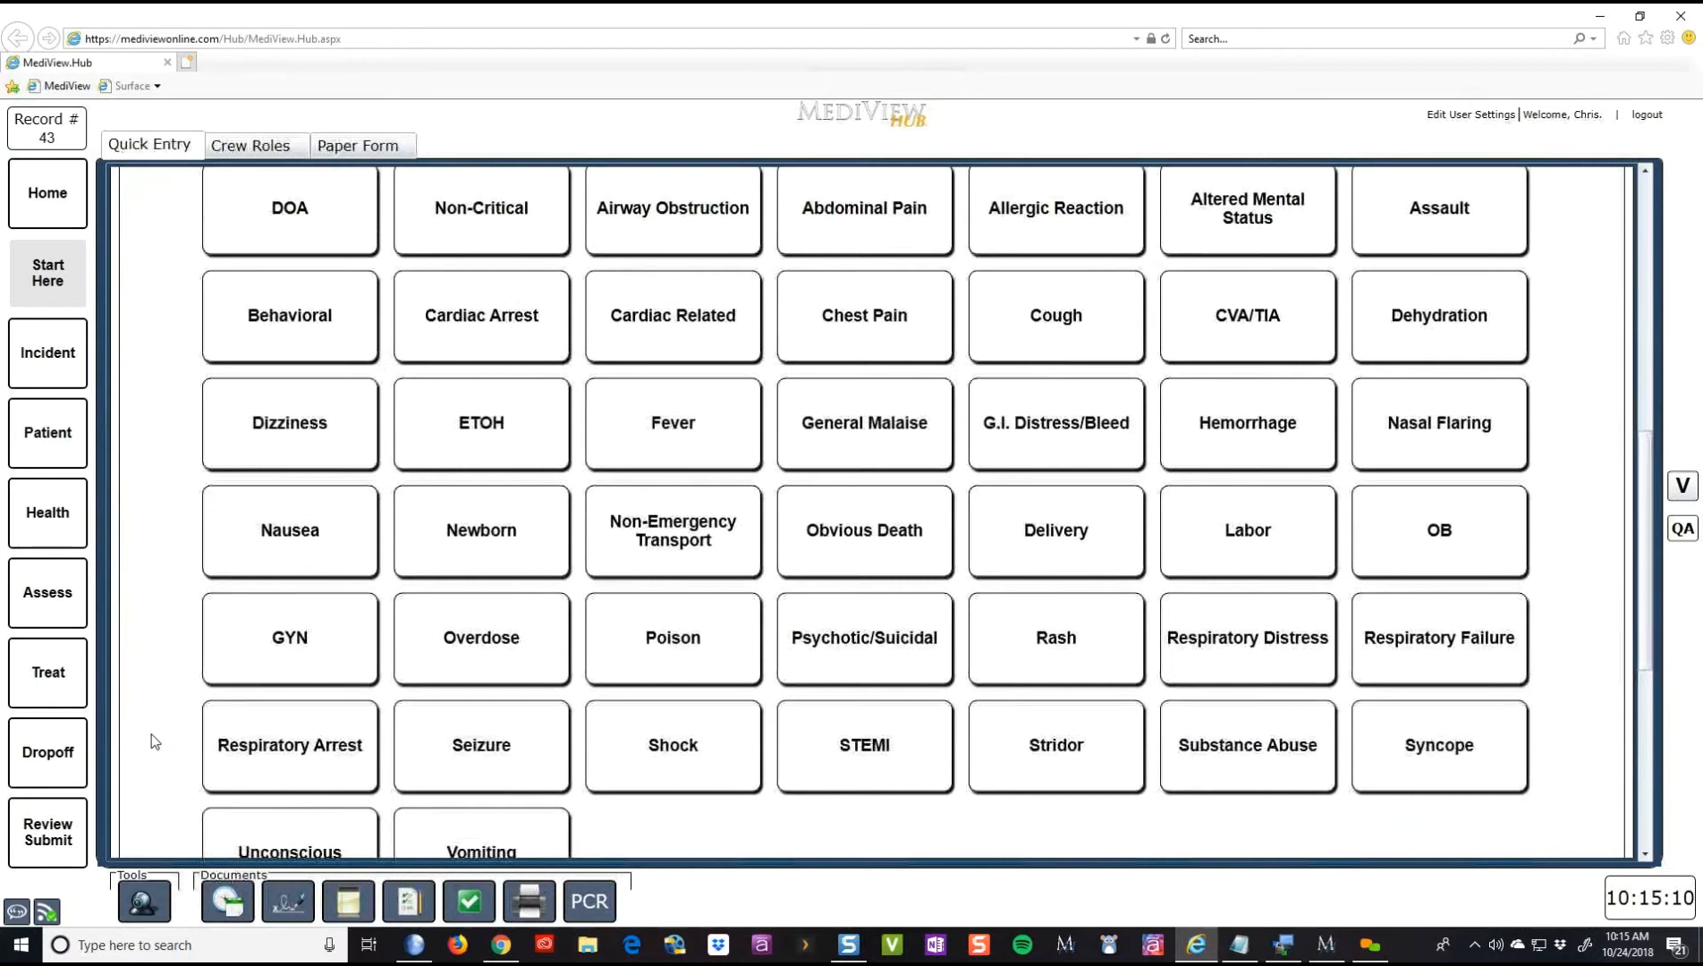
{"action": "left_click", "coordinate": [264, 653]}
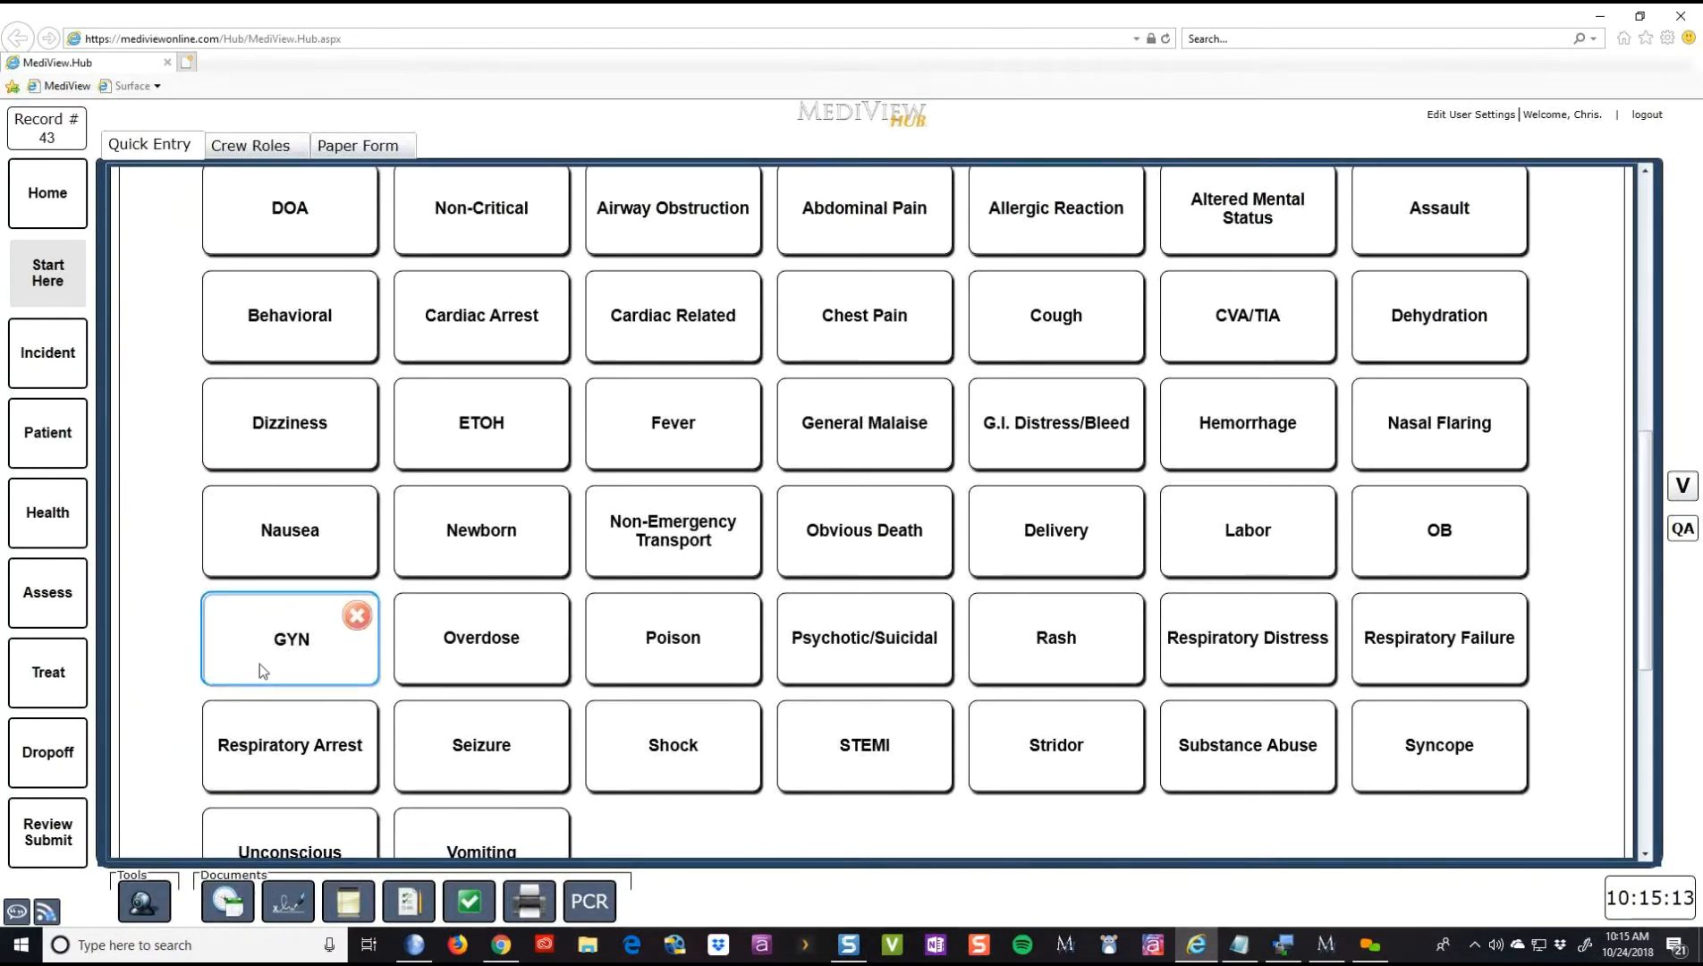
{"action": "left_click", "coordinate": [290, 652]}
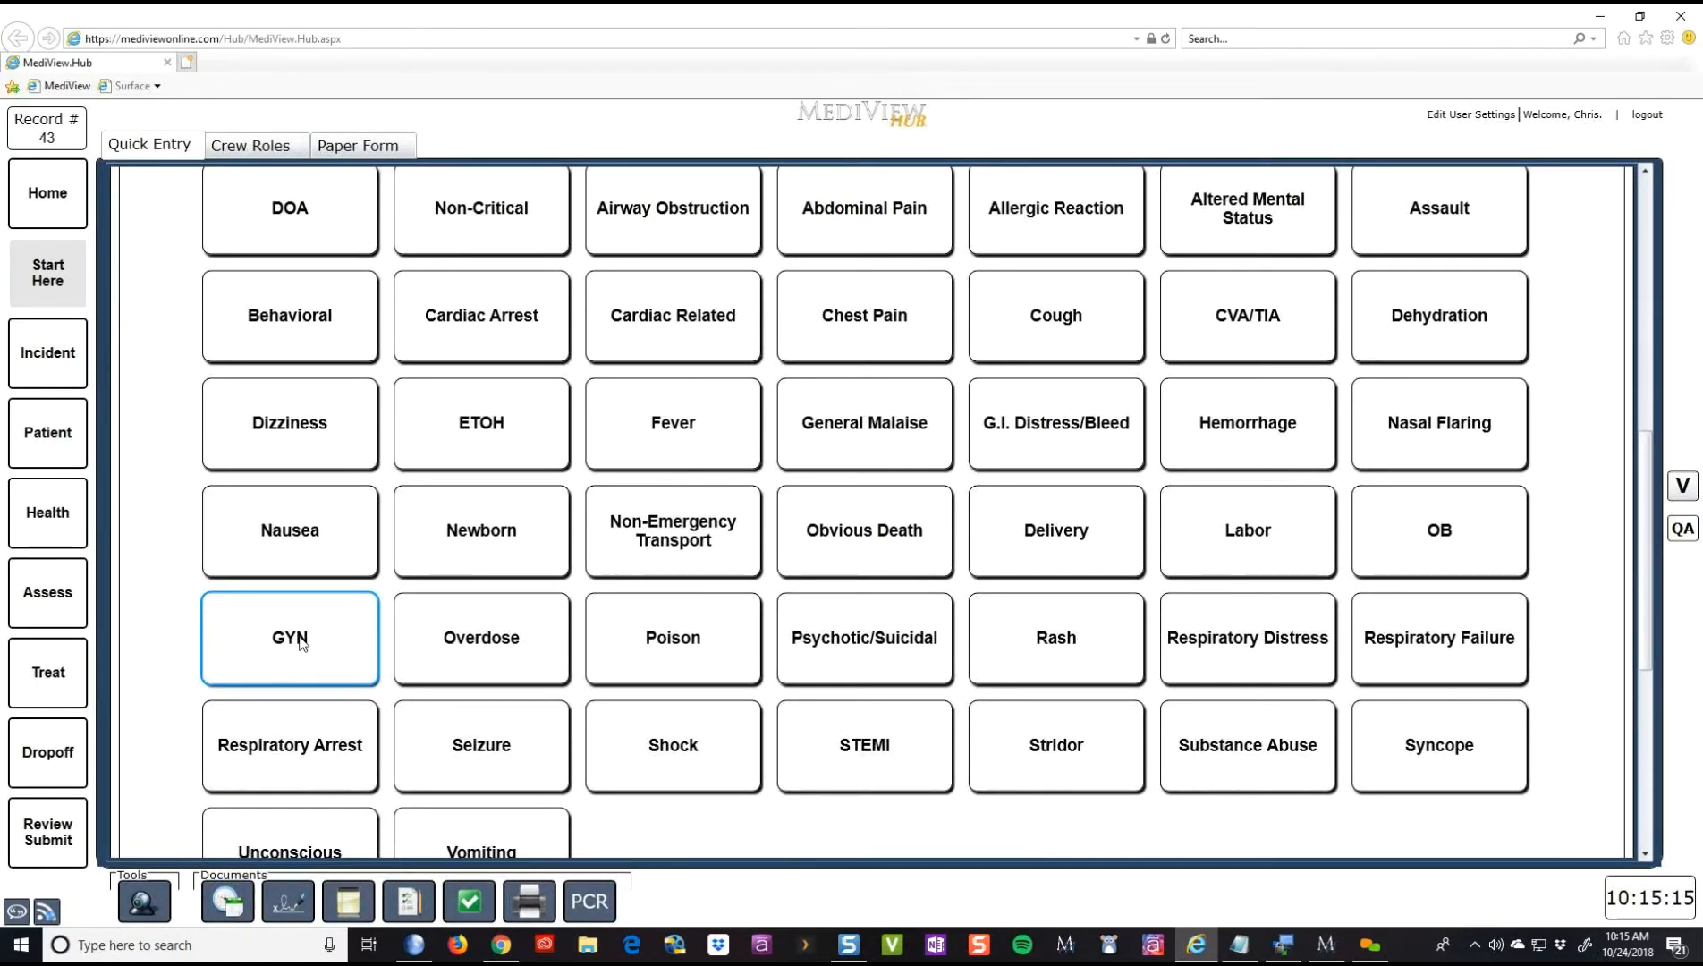
{"action": "left_click", "coordinate": [295, 646]}
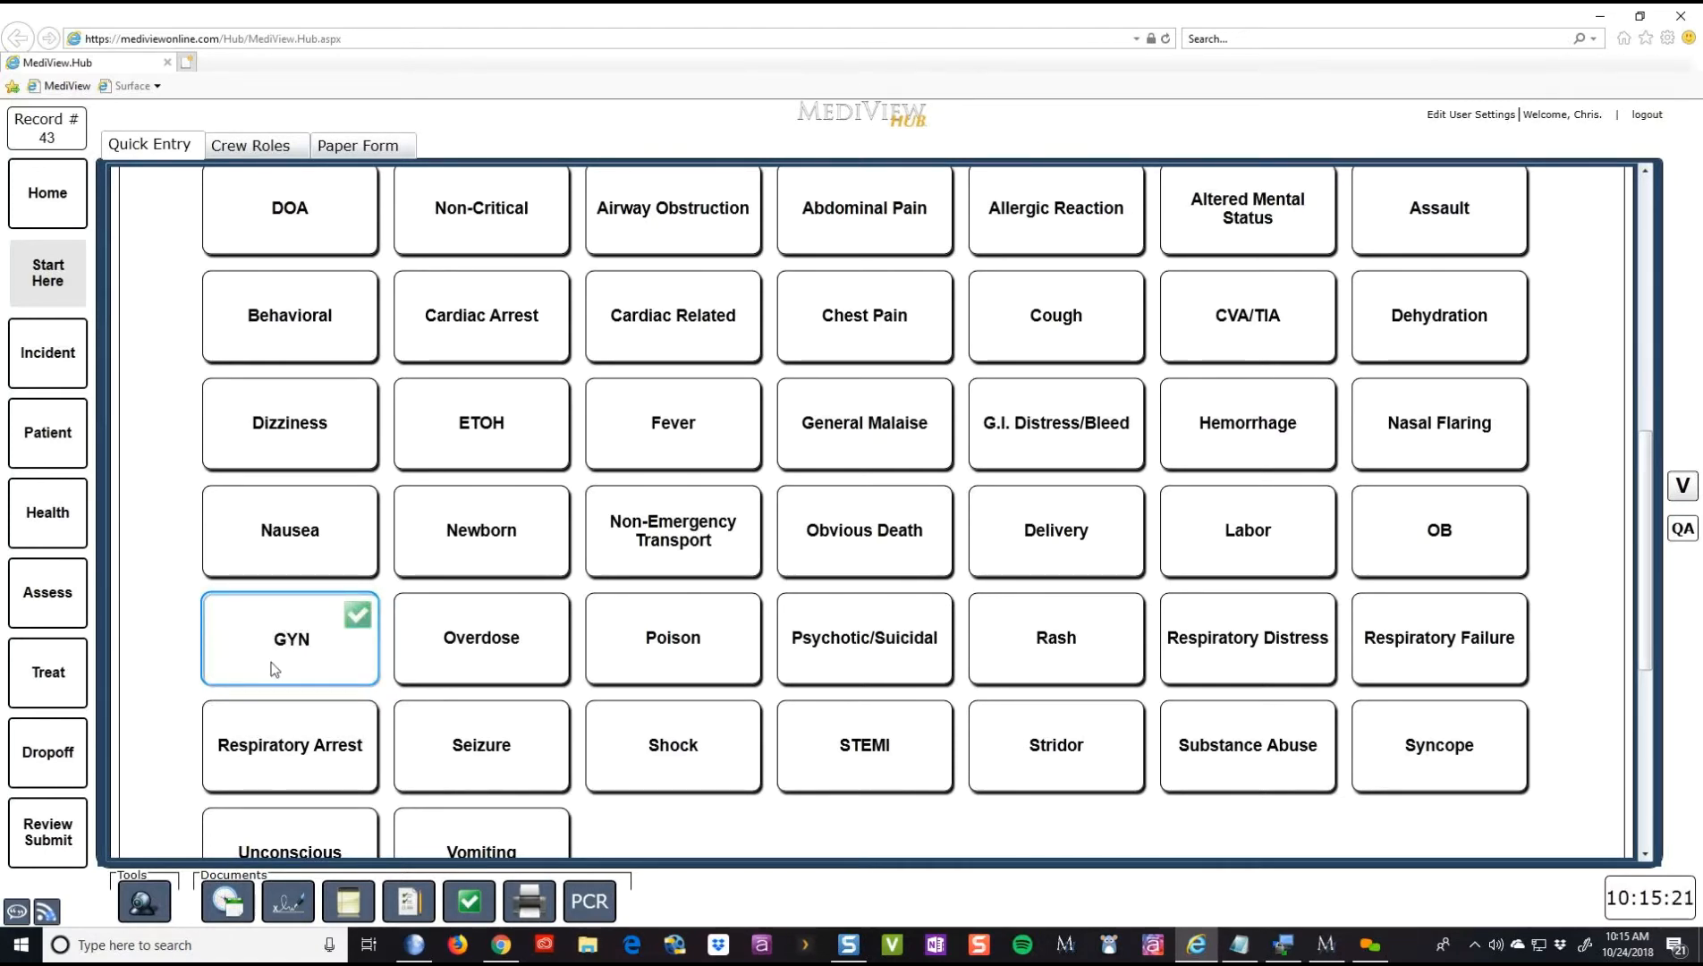
{"action": "left_click", "coordinate": [274, 669]}
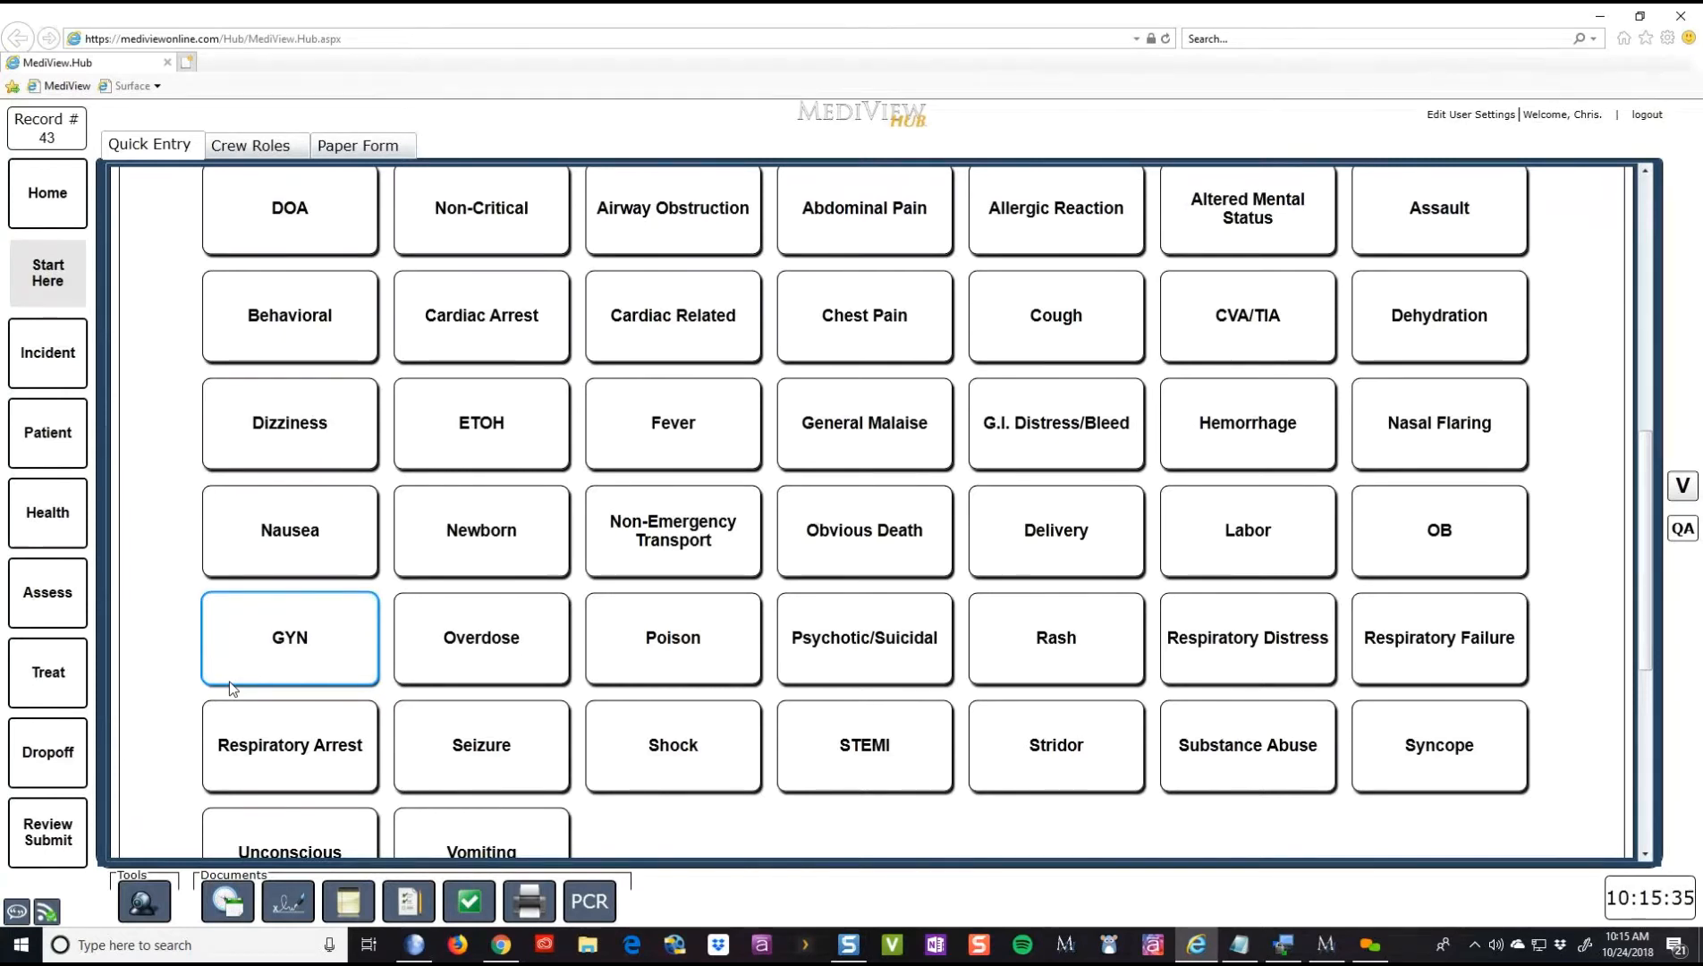
{"action": "left_click", "coordinate": [259, 662]}
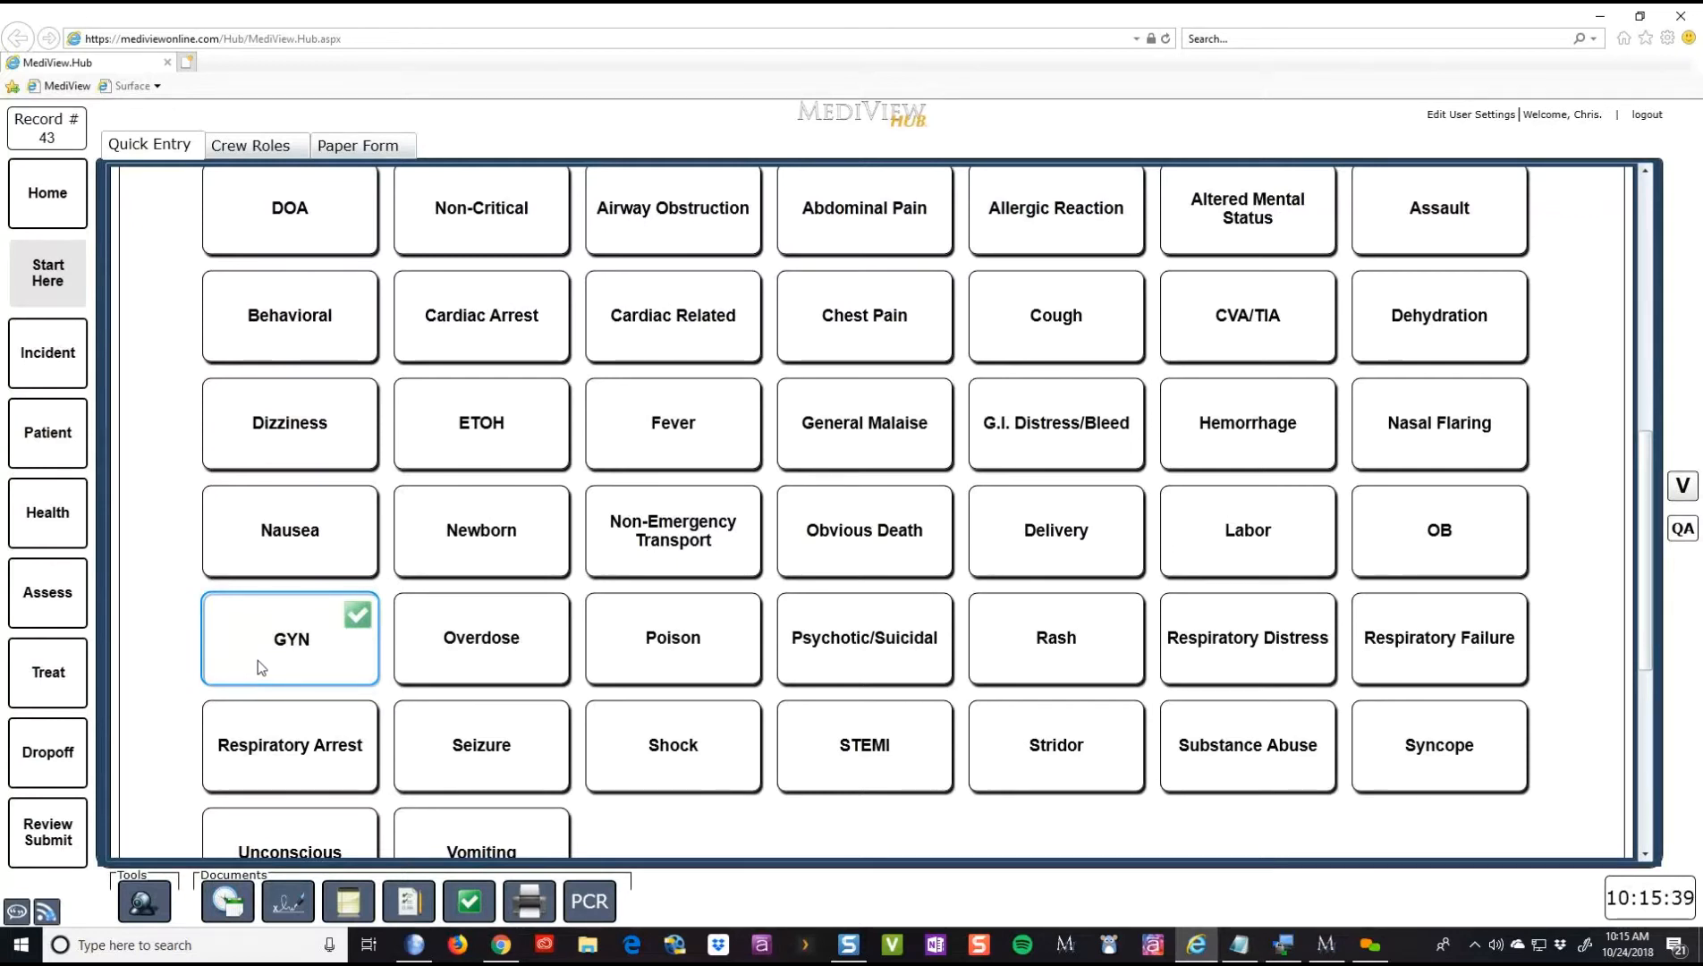
{"action": "left_click", "coordinate": [258, 660]}
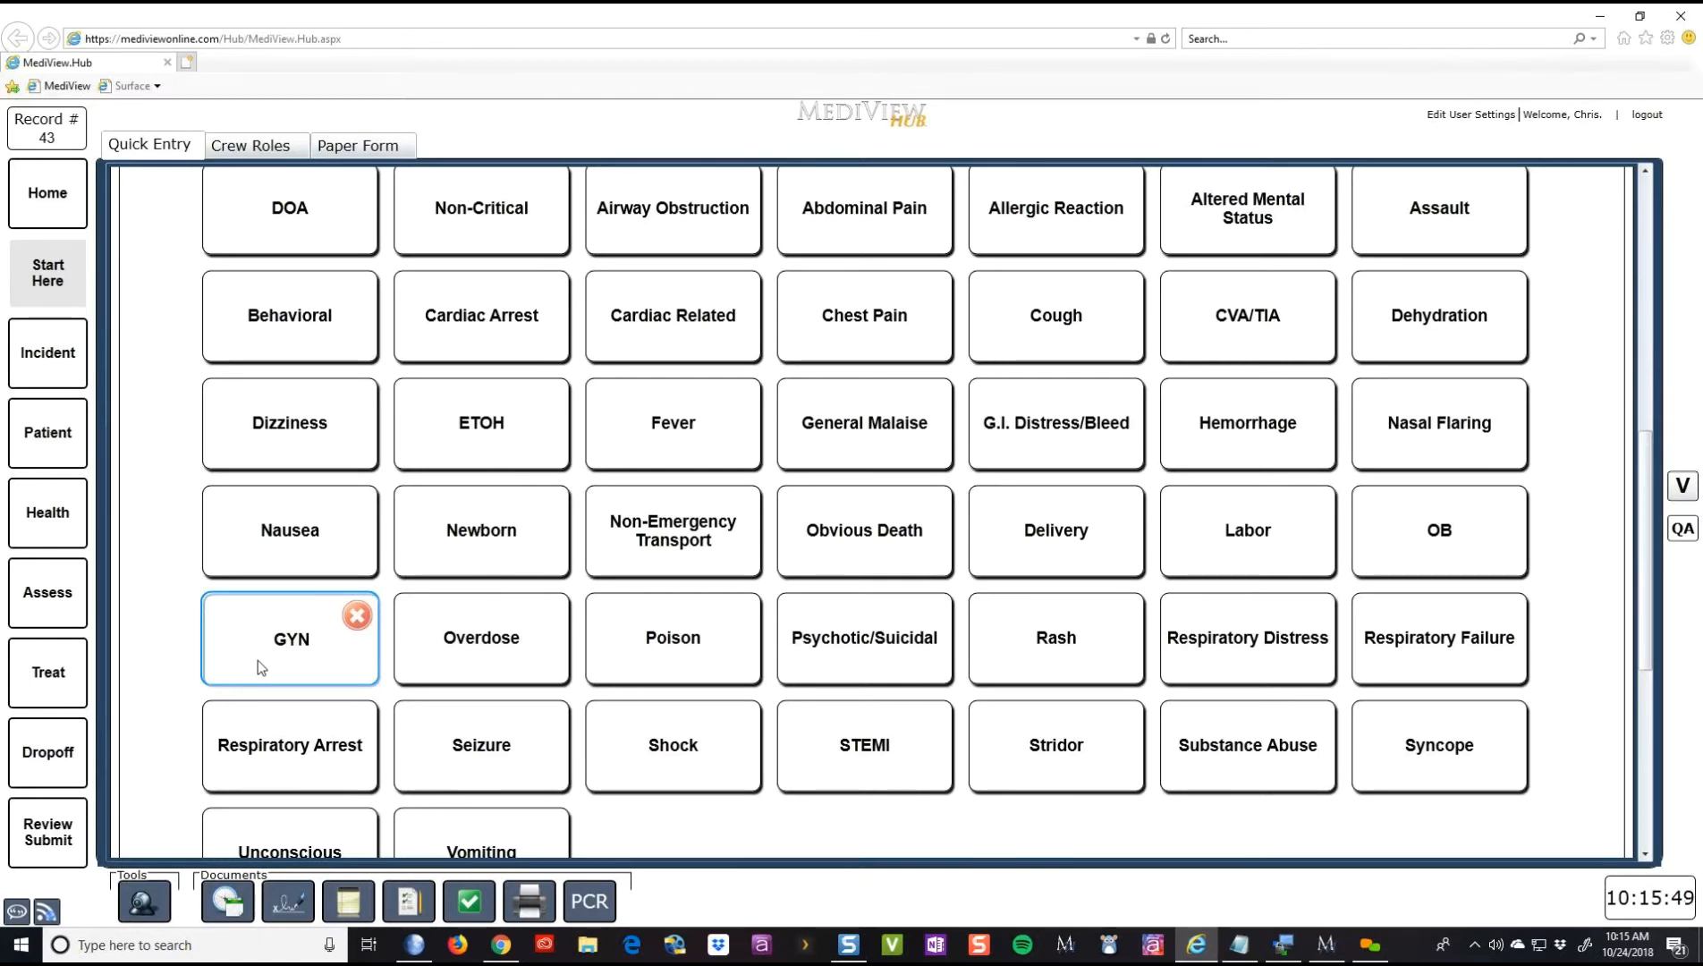
{"action": "left_click", "coordinate": [259, 660]}
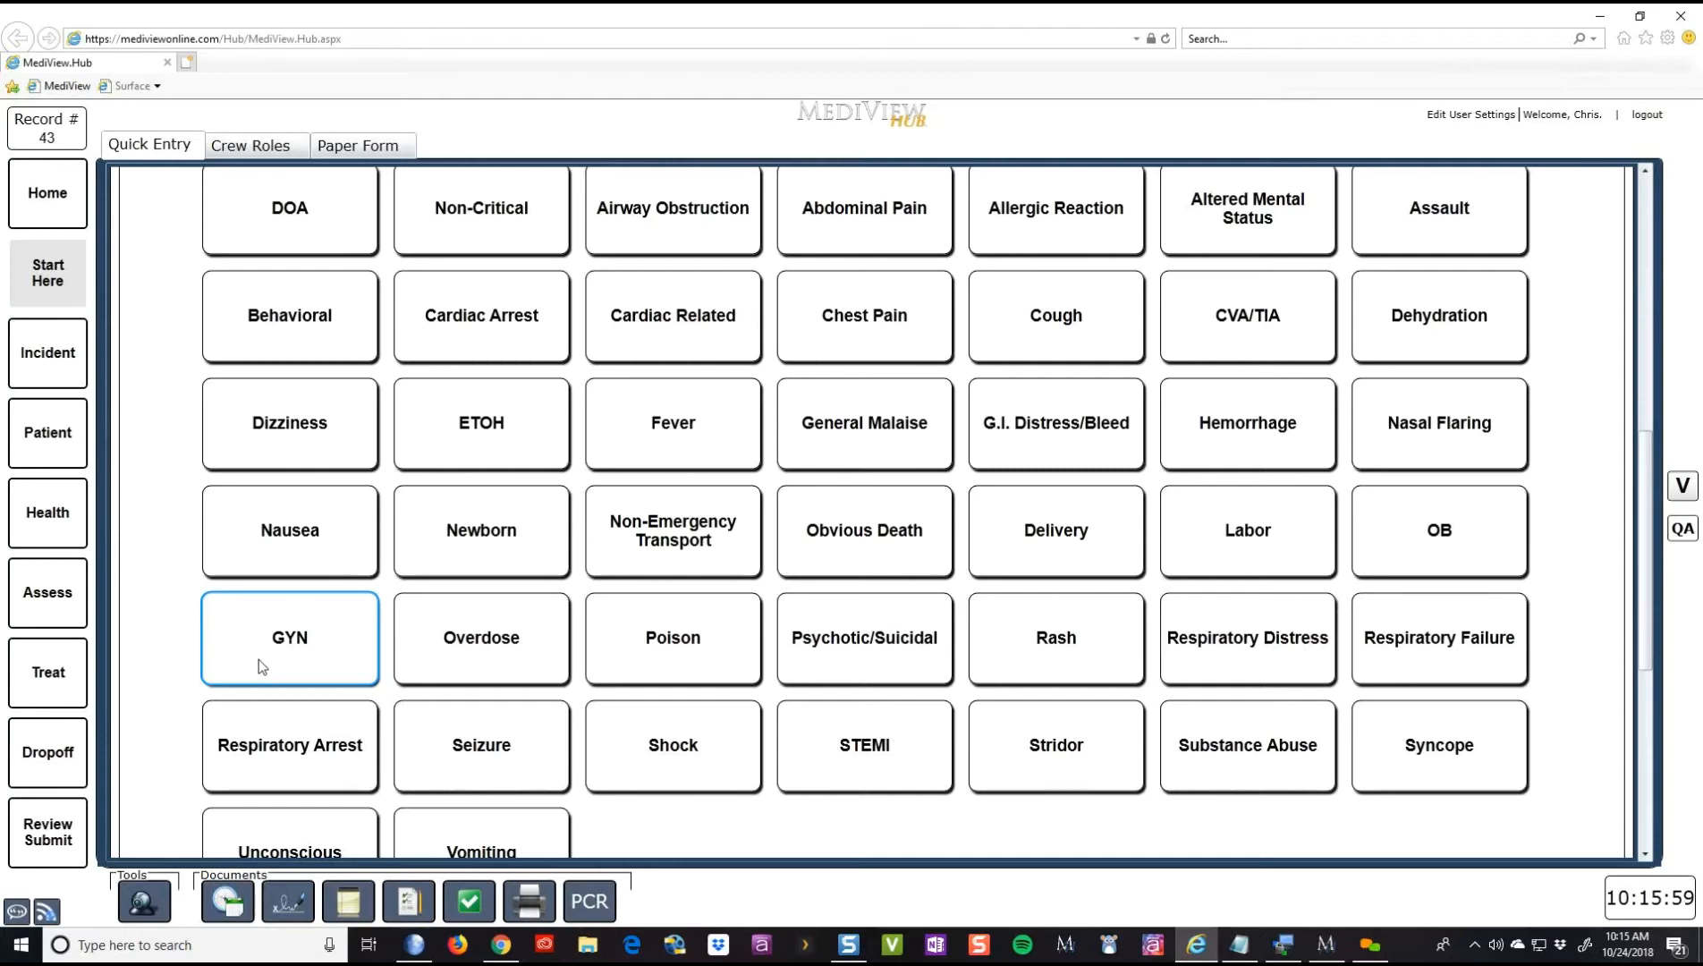
- Go to the record's Crew Roles page, showing one crew member without level or role
{"action": "scroll", "coordinate": [195, 704], "scroll_direction": "down", "scroll_amount": 6}
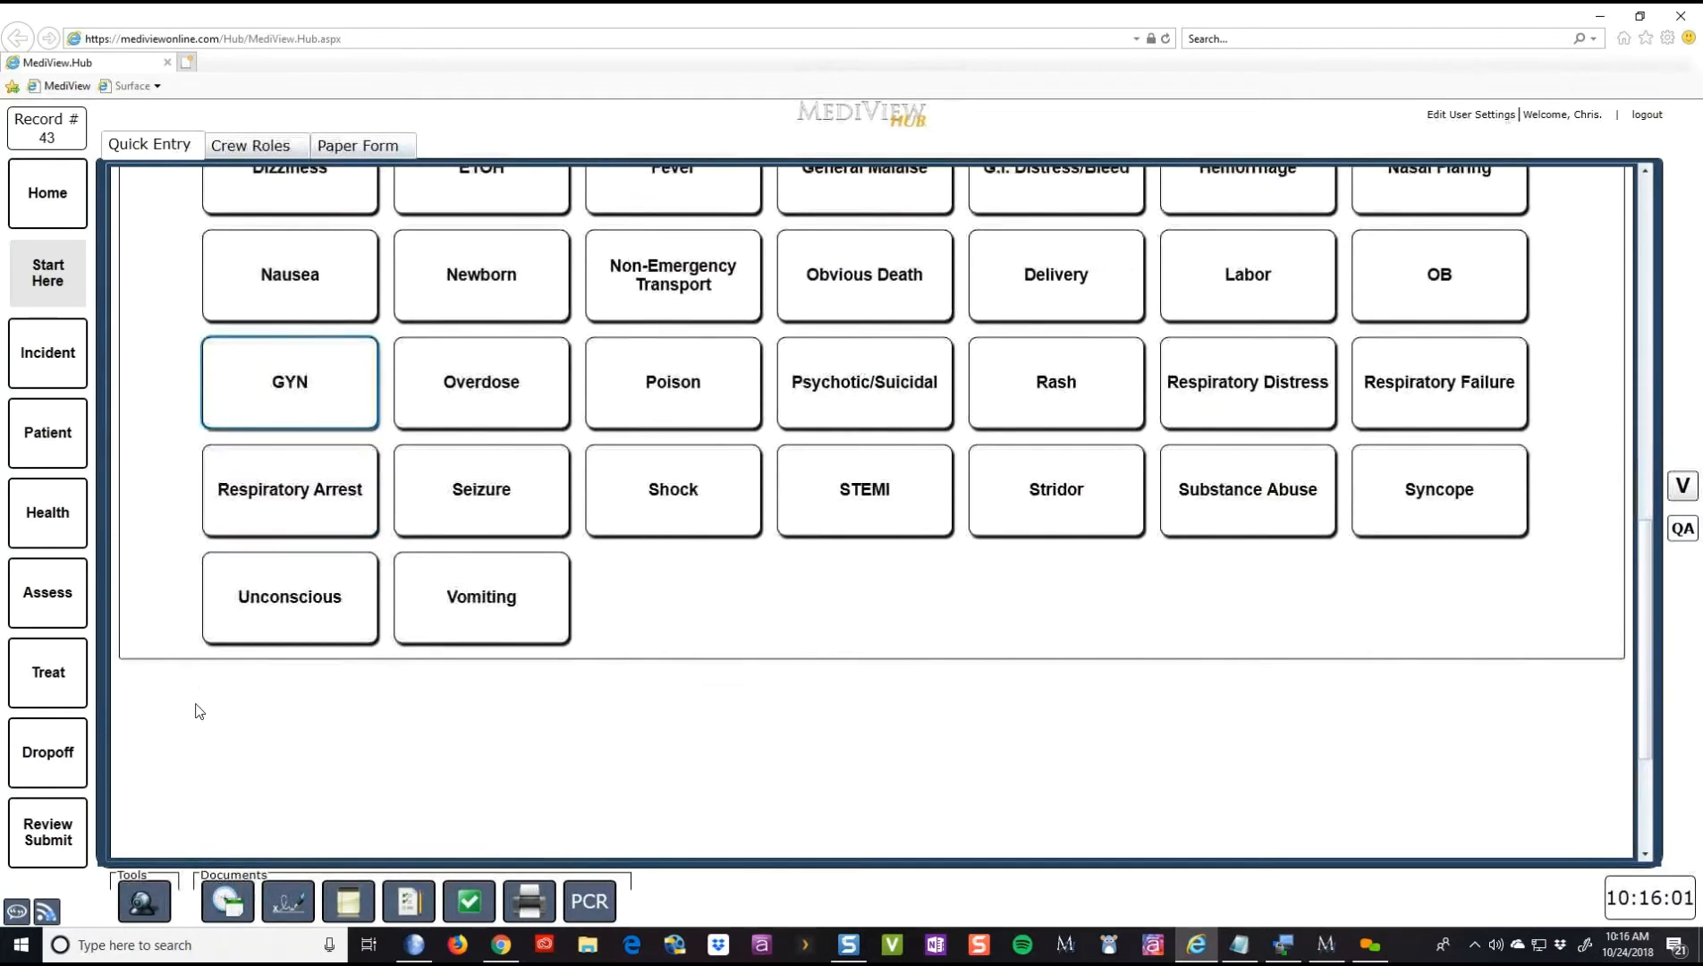
{"action": "scroll", "coordinate": [196, 703], "scroll_direction": "up", "scroll_amount": 6}
{"action": "scroll", "coordinate": [196, 704], "scroll_direction": "up", "scroll_amount": 8}
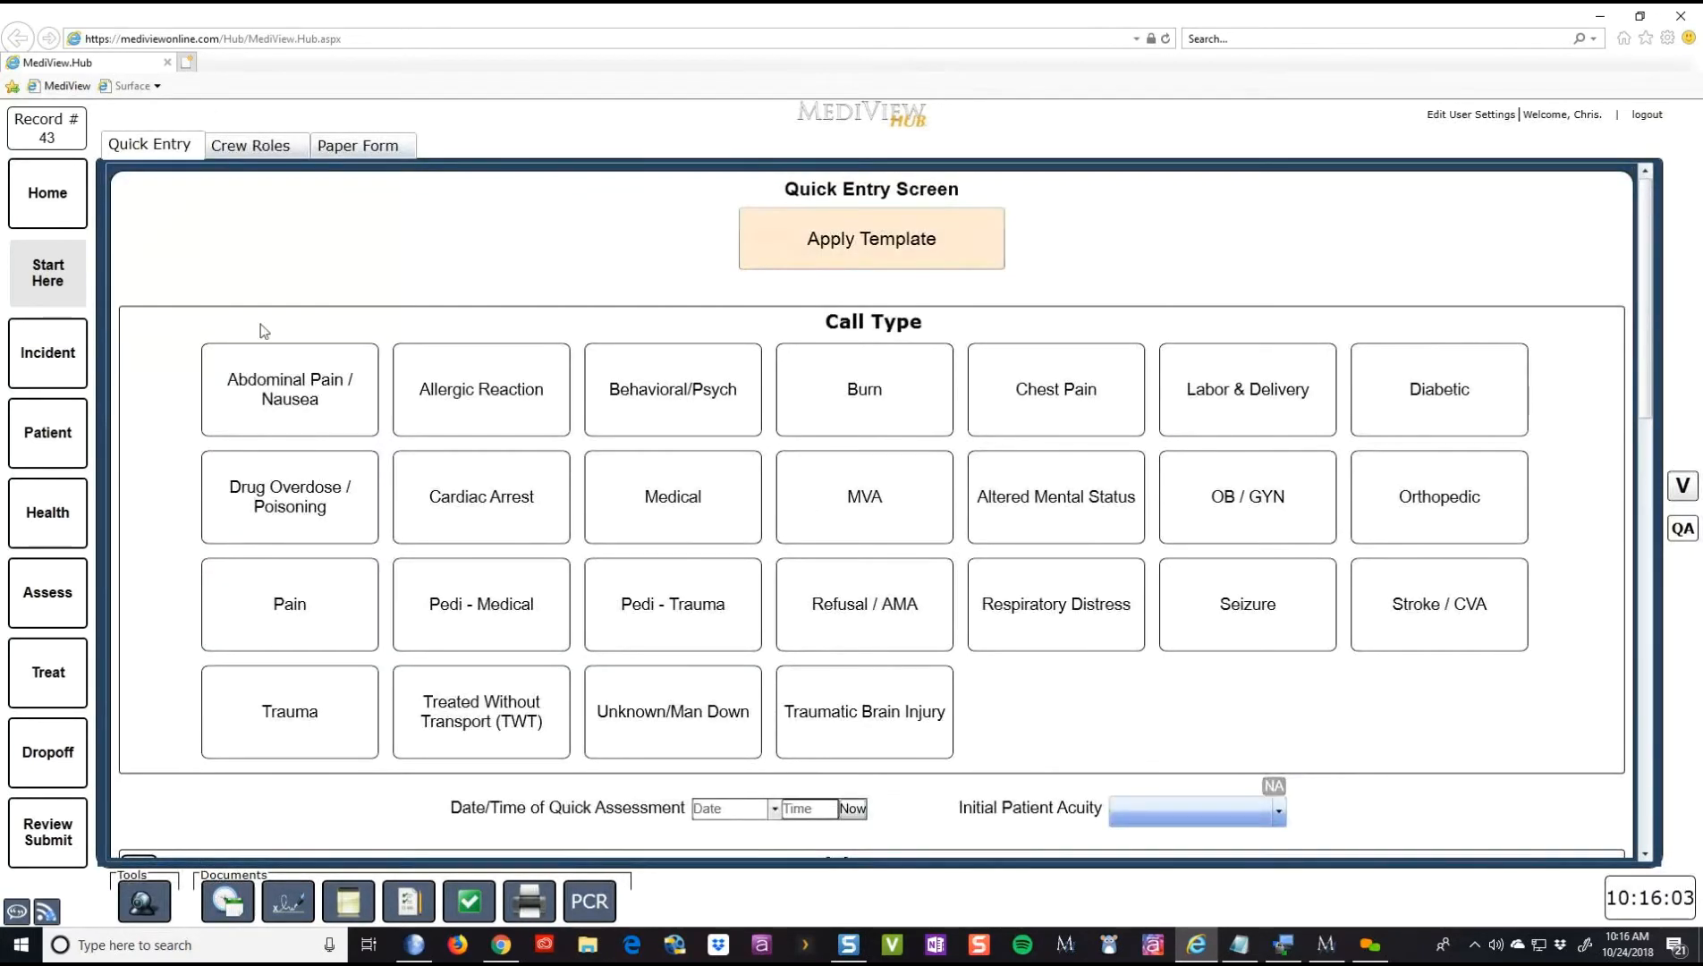
{"action": "left_click", "coordinate": [282, 149]}
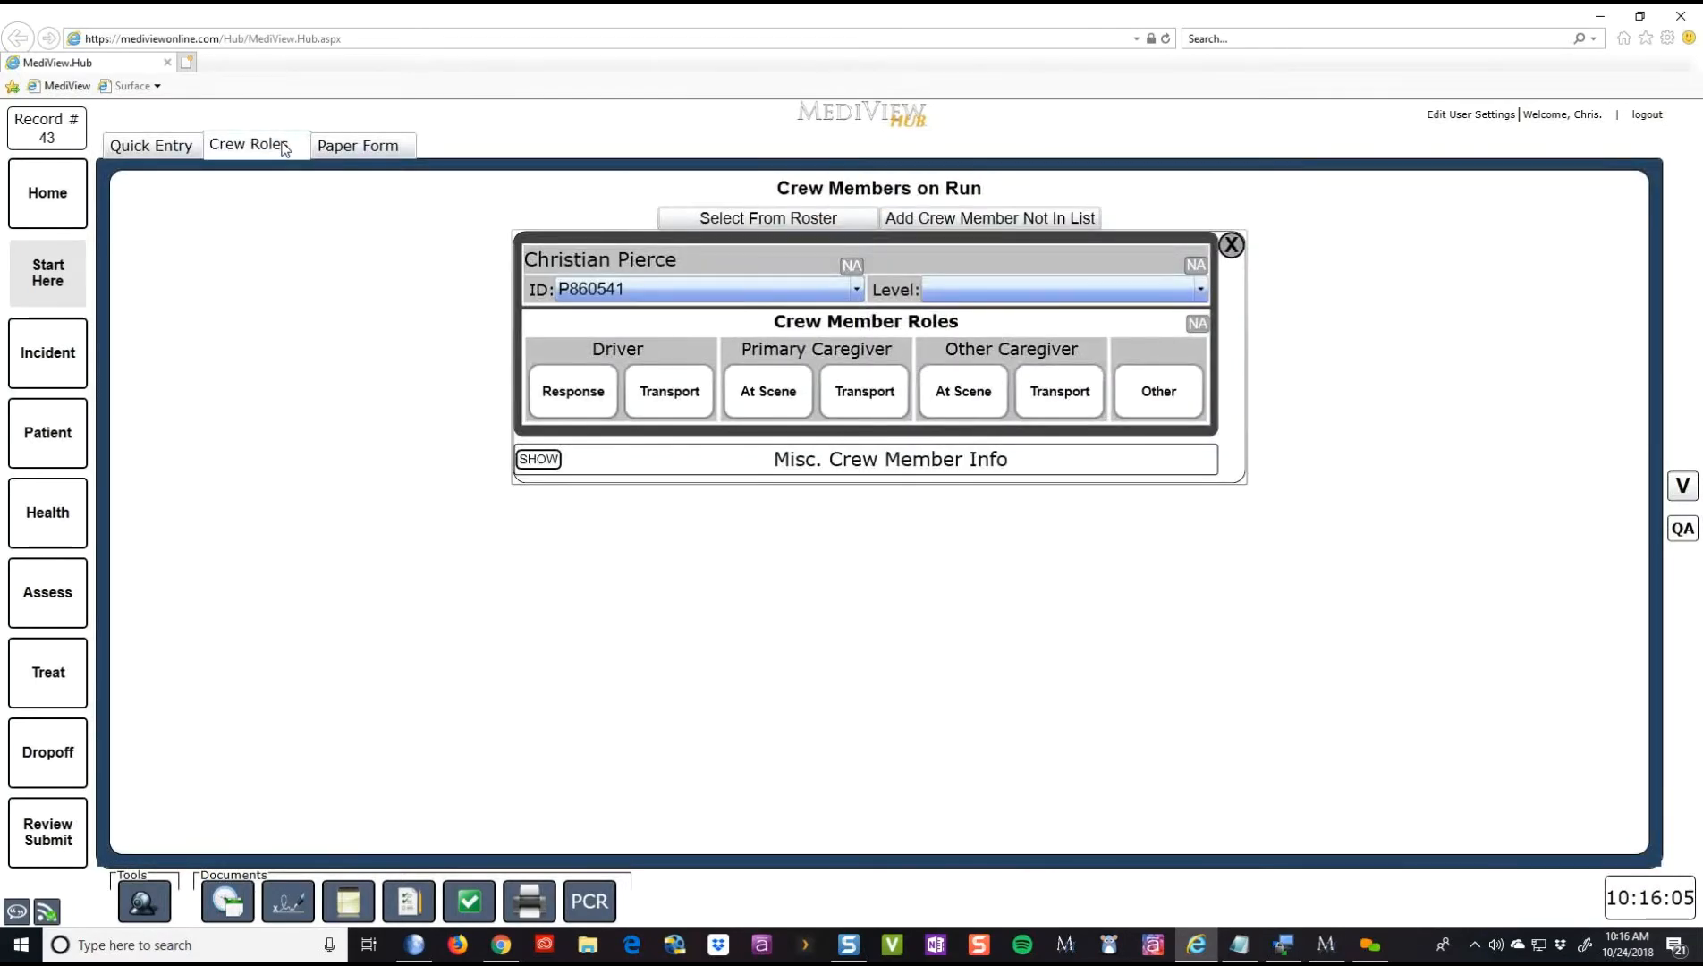
- Pick the second and third crew members from the roster and confirm them onto the run
{"action": "left_click", "coordinate": [707, 219]}
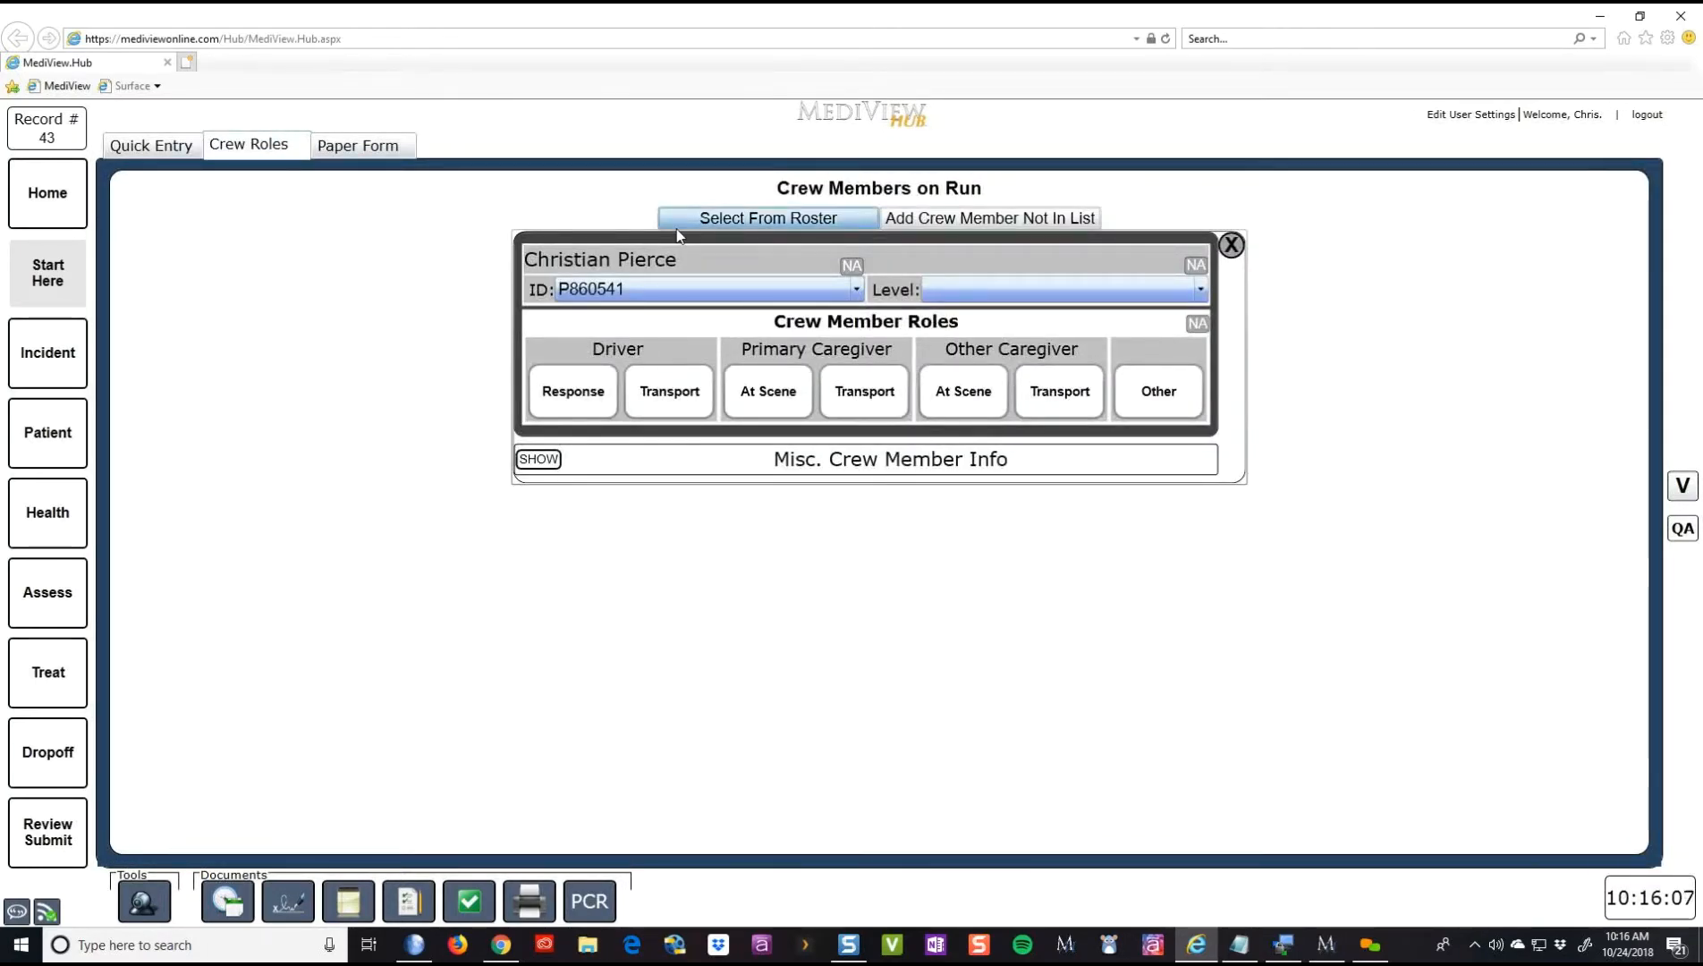
{"action": "left_click", "coordinate": [655, 363]}
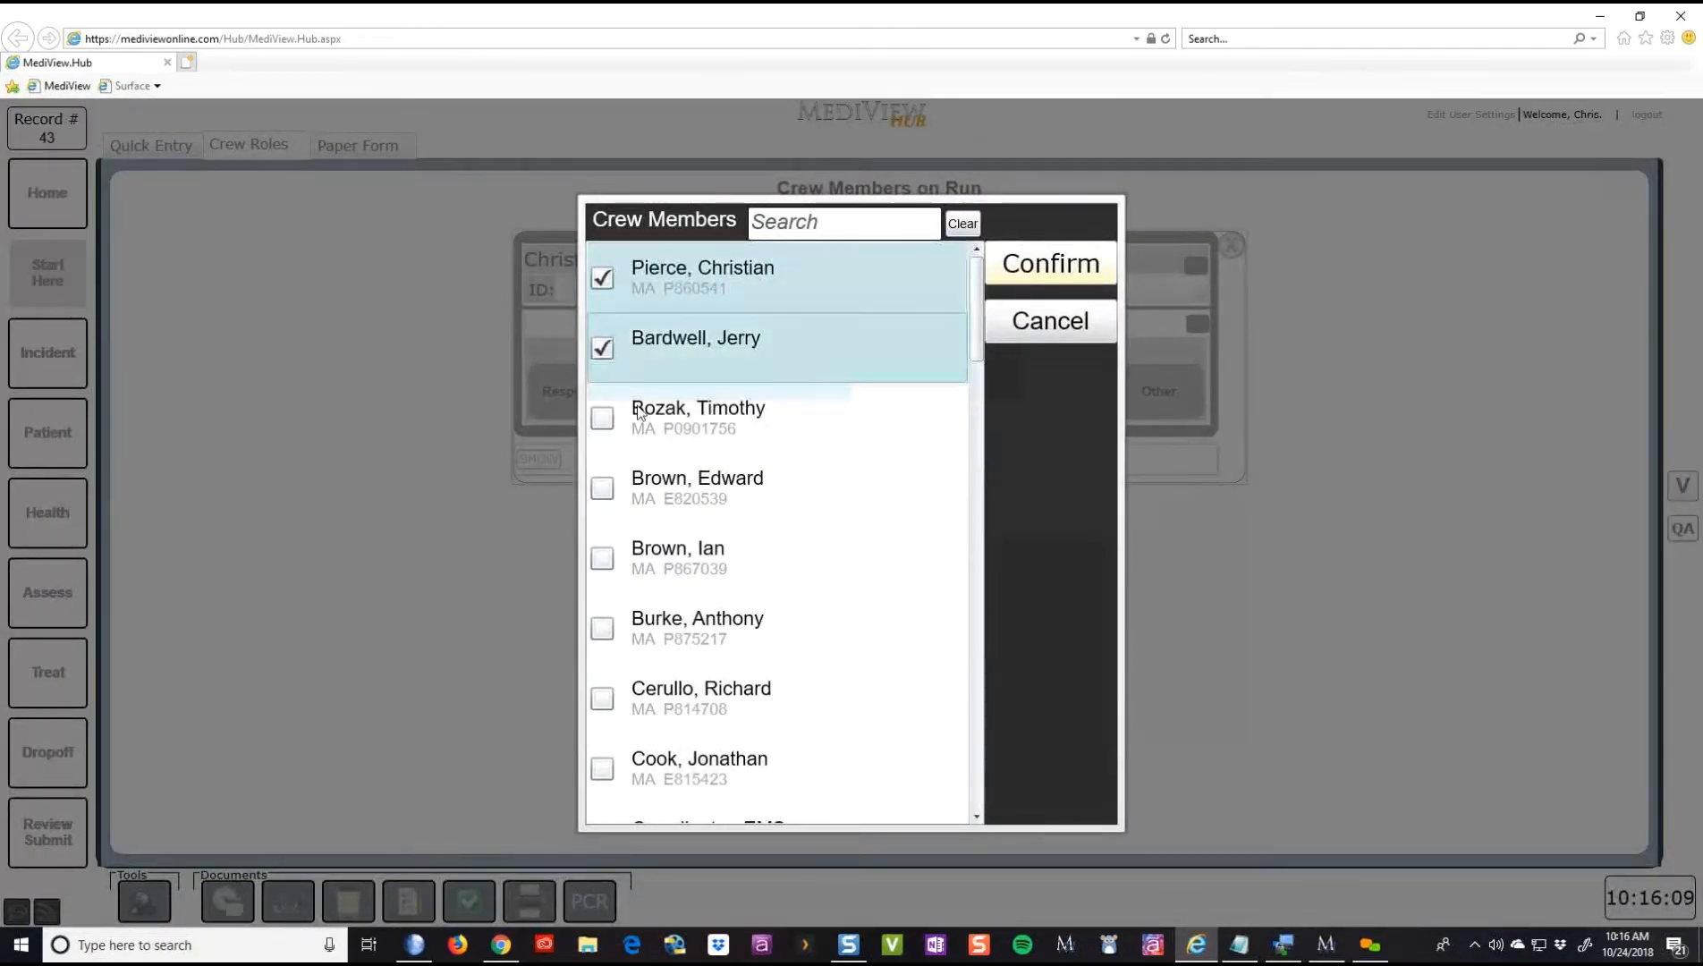
{"action": "left_click", "coordinate": [632, 486]}
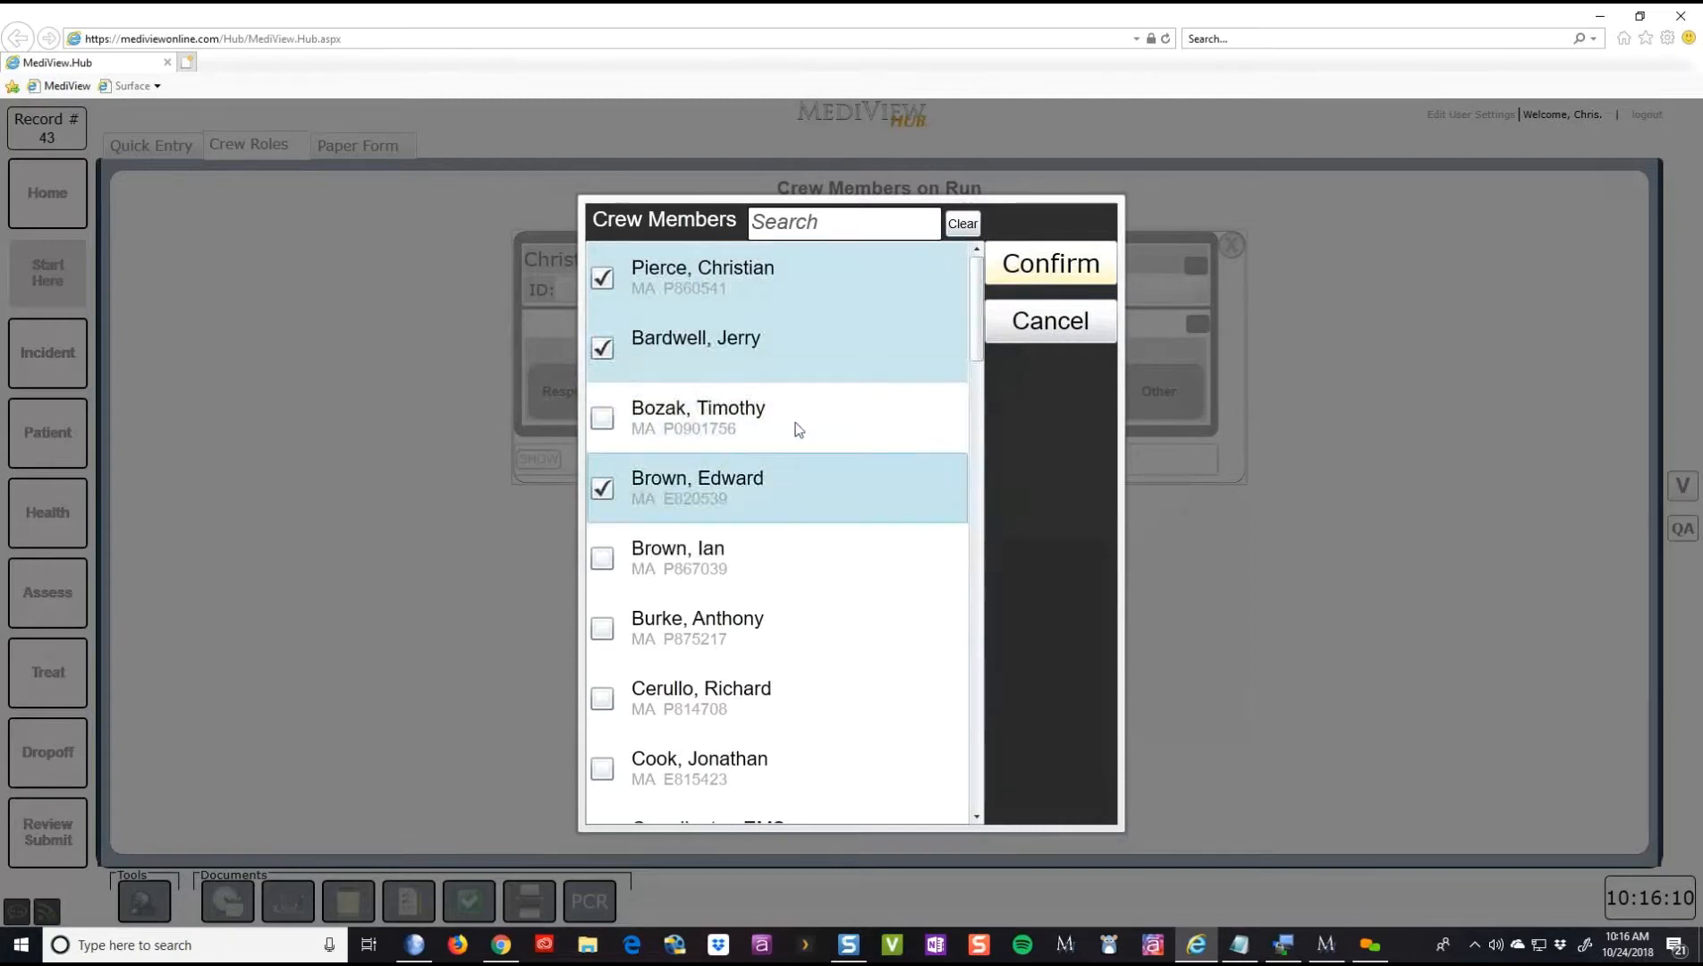
{"action": "left_click", "coordinate": [1052, 274]}
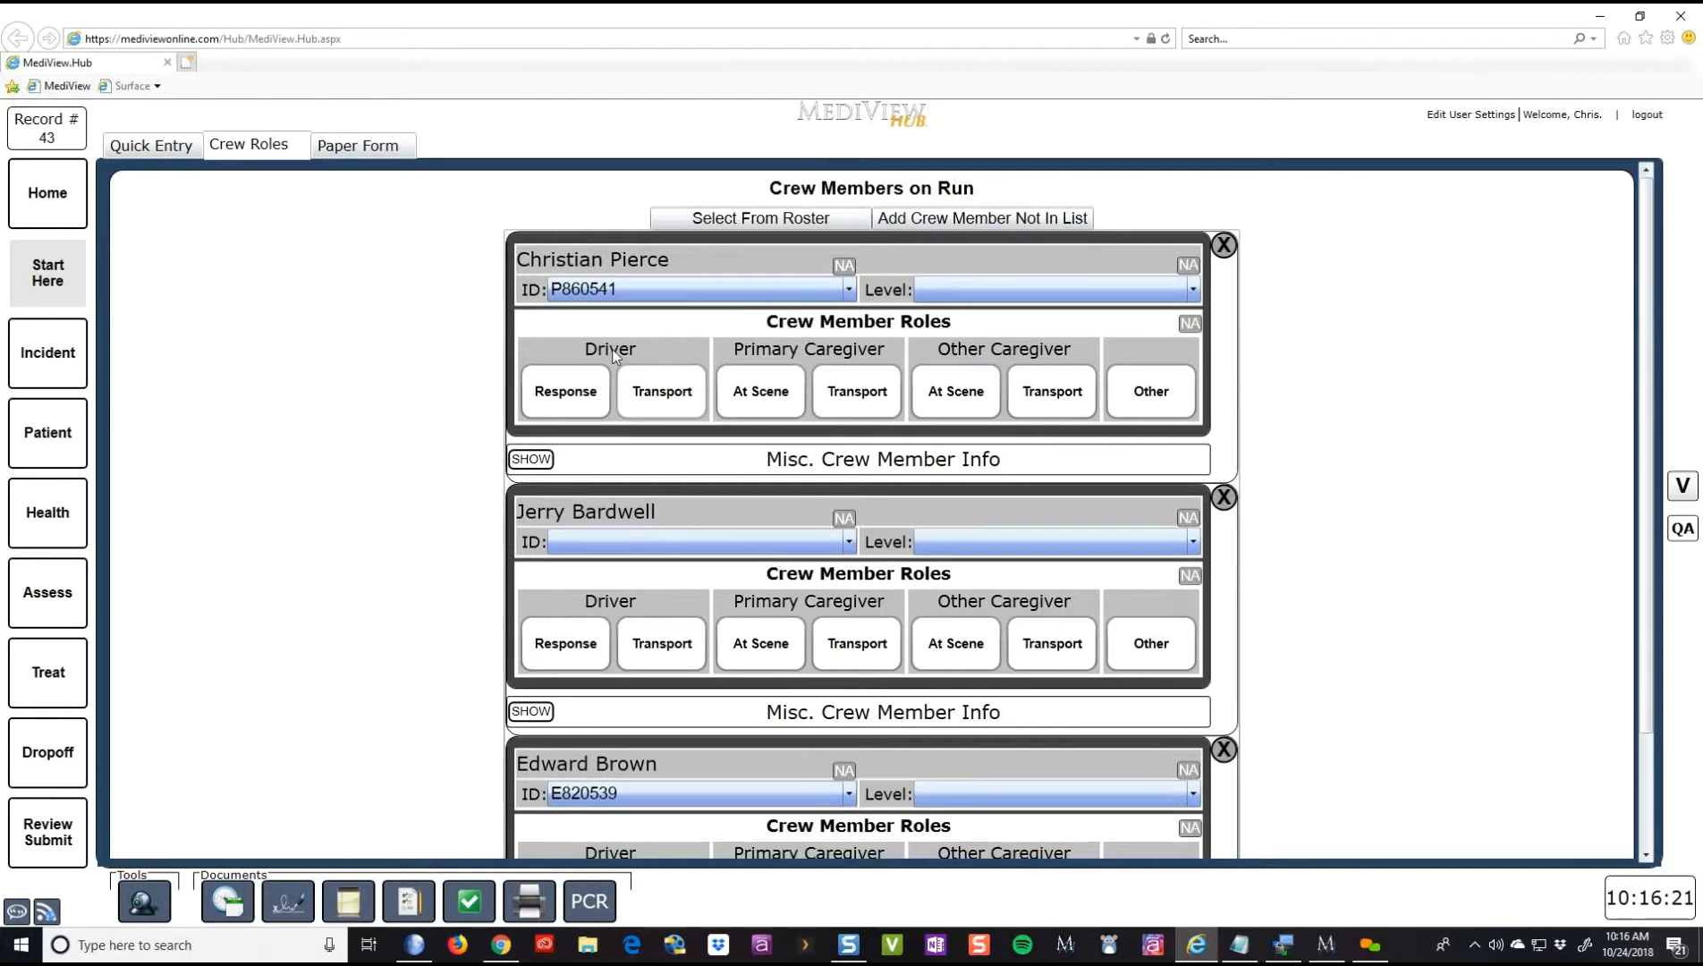
- Make the first crew member response driver and primary caregiver at scene and for transport
{"action": "left_click", "coordinate": [583, 396]}
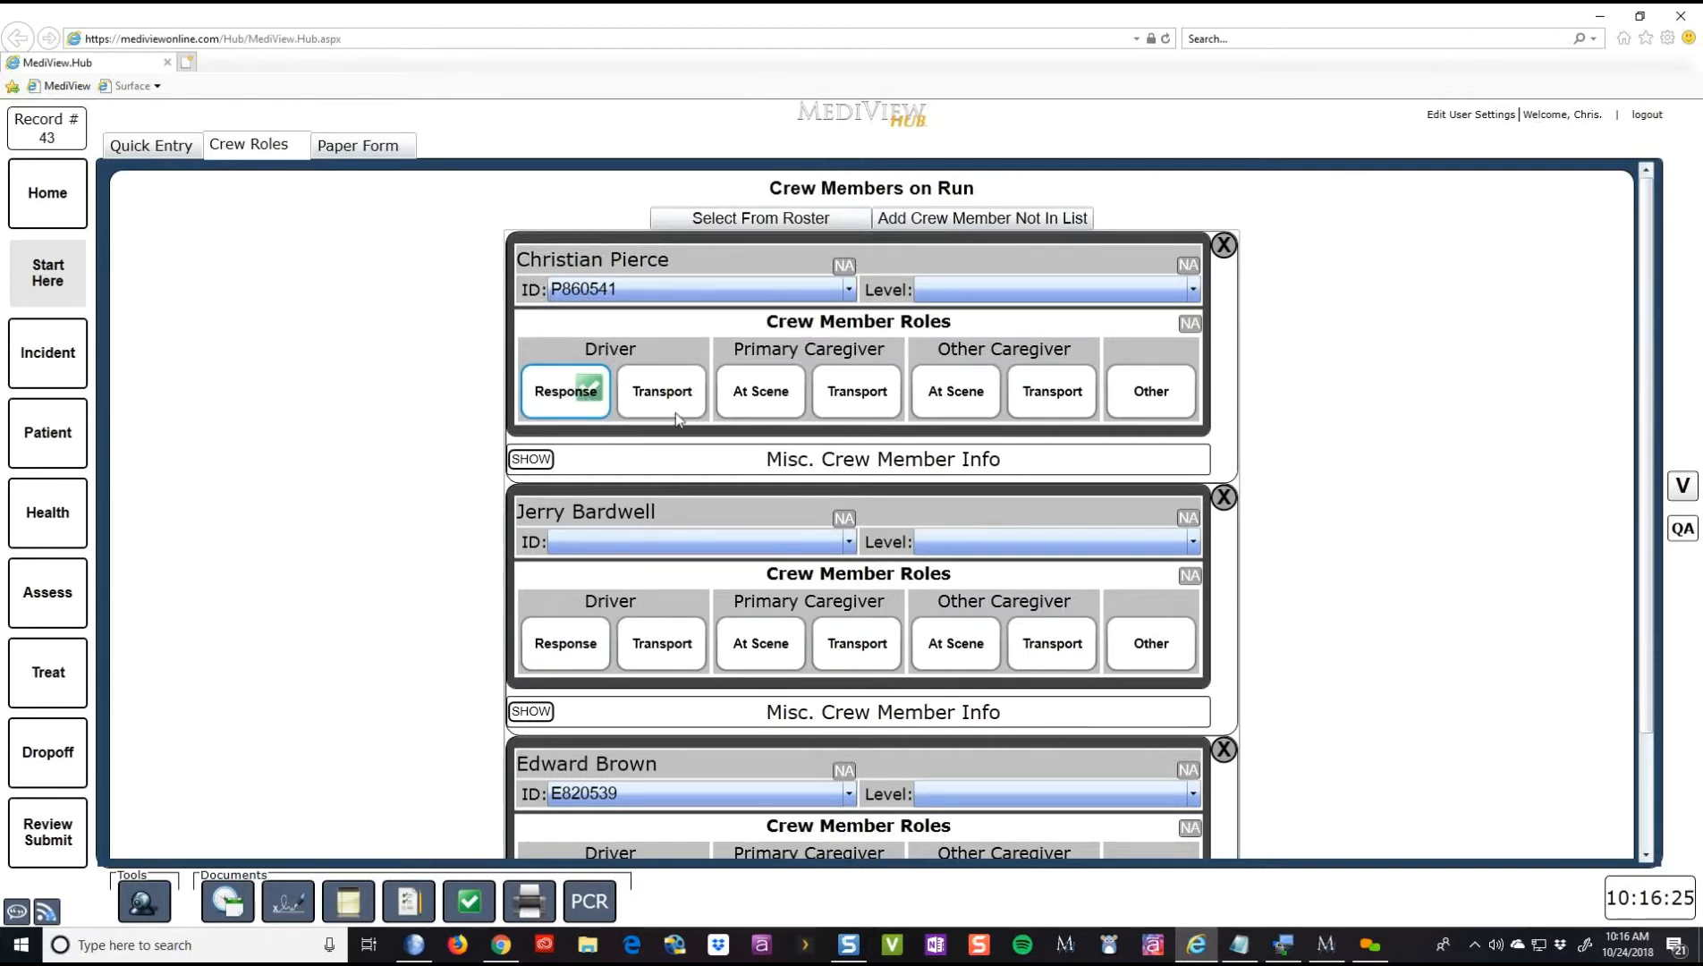
{"action": "left_click", "coordinate": [736, 399]}
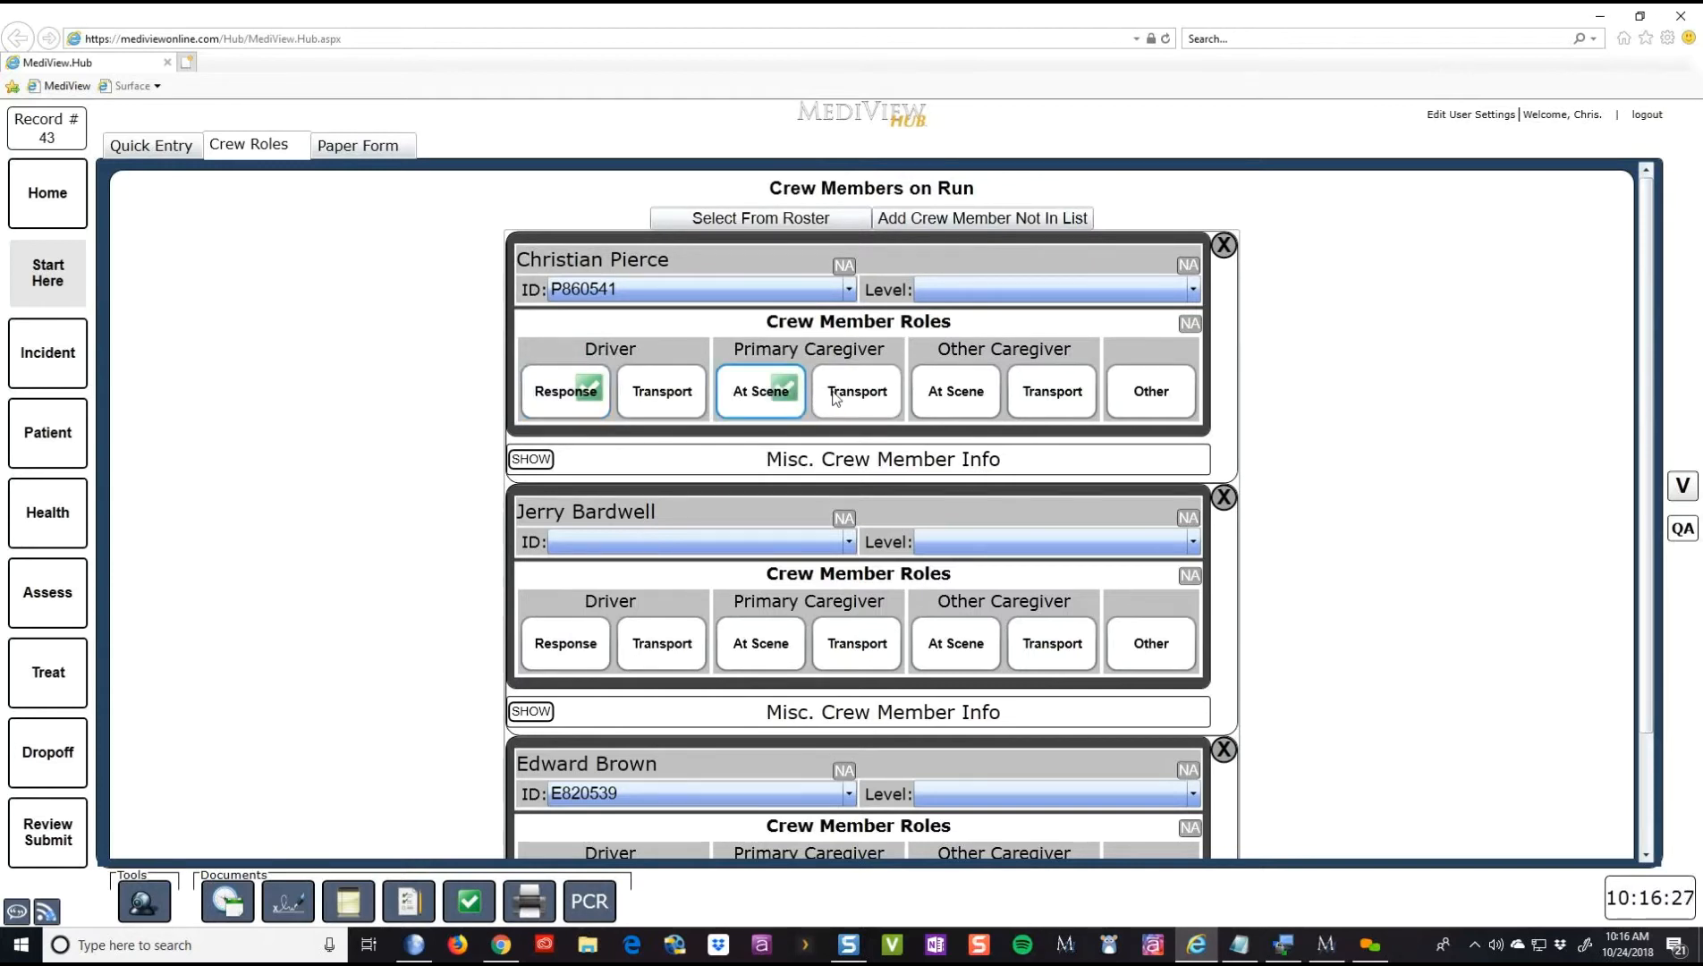
{"action": "left_click", "coordinate": [836, 396]}
- Make the second member transport driver and primary at scene; the third other caregiver at scene and transport
{"action": "left_click", "coordinate": [644, 654]}
{"action": "left_click", "coordinate": [724, 654]}
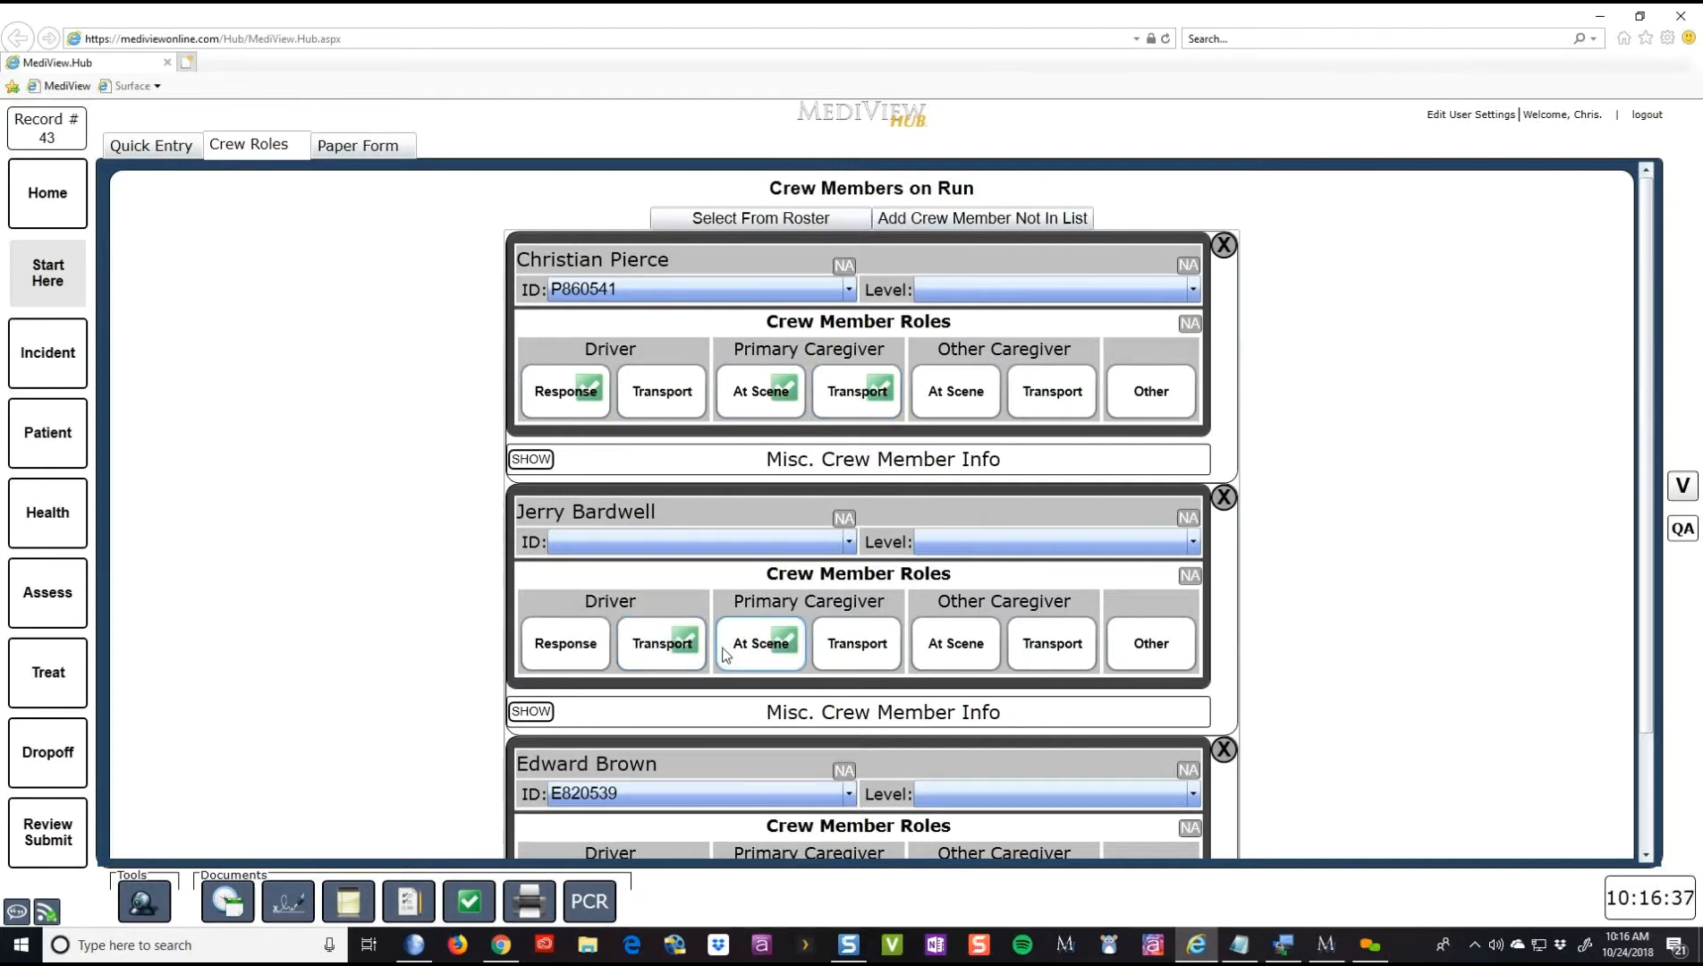
{"action": "scroll", "coordinate": [895, 660], "scroll_direction": "down", "scroll_amount": 1}
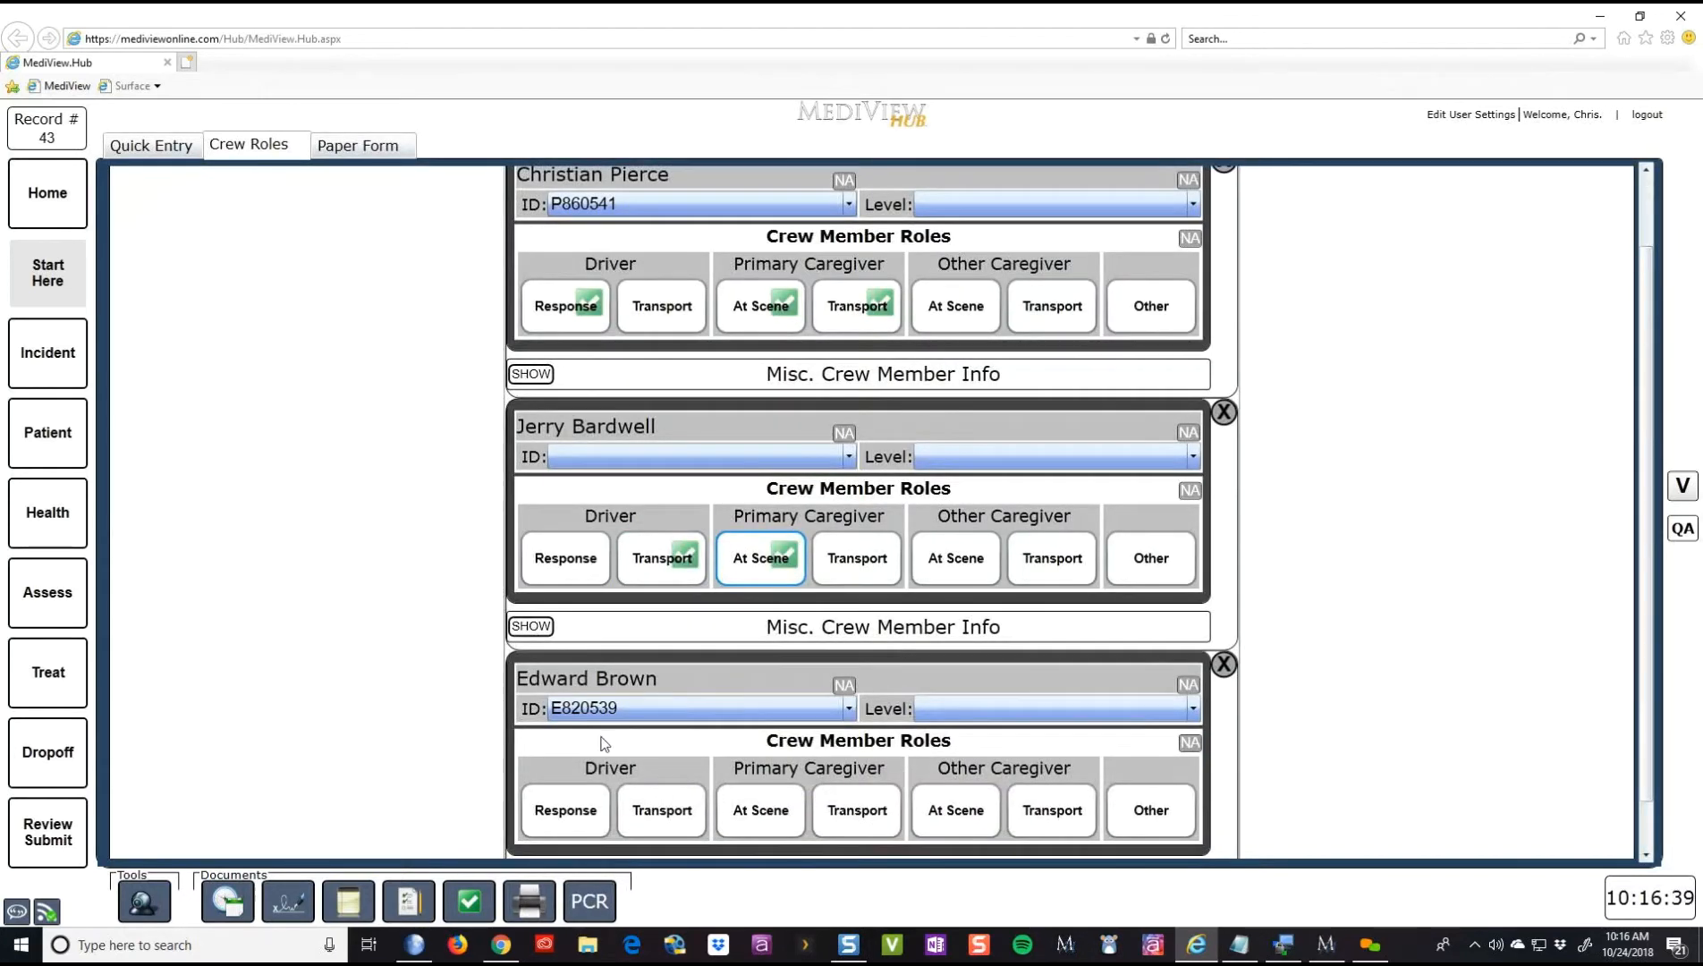
{"action": "left_click", "coordinate": [935, 808]}
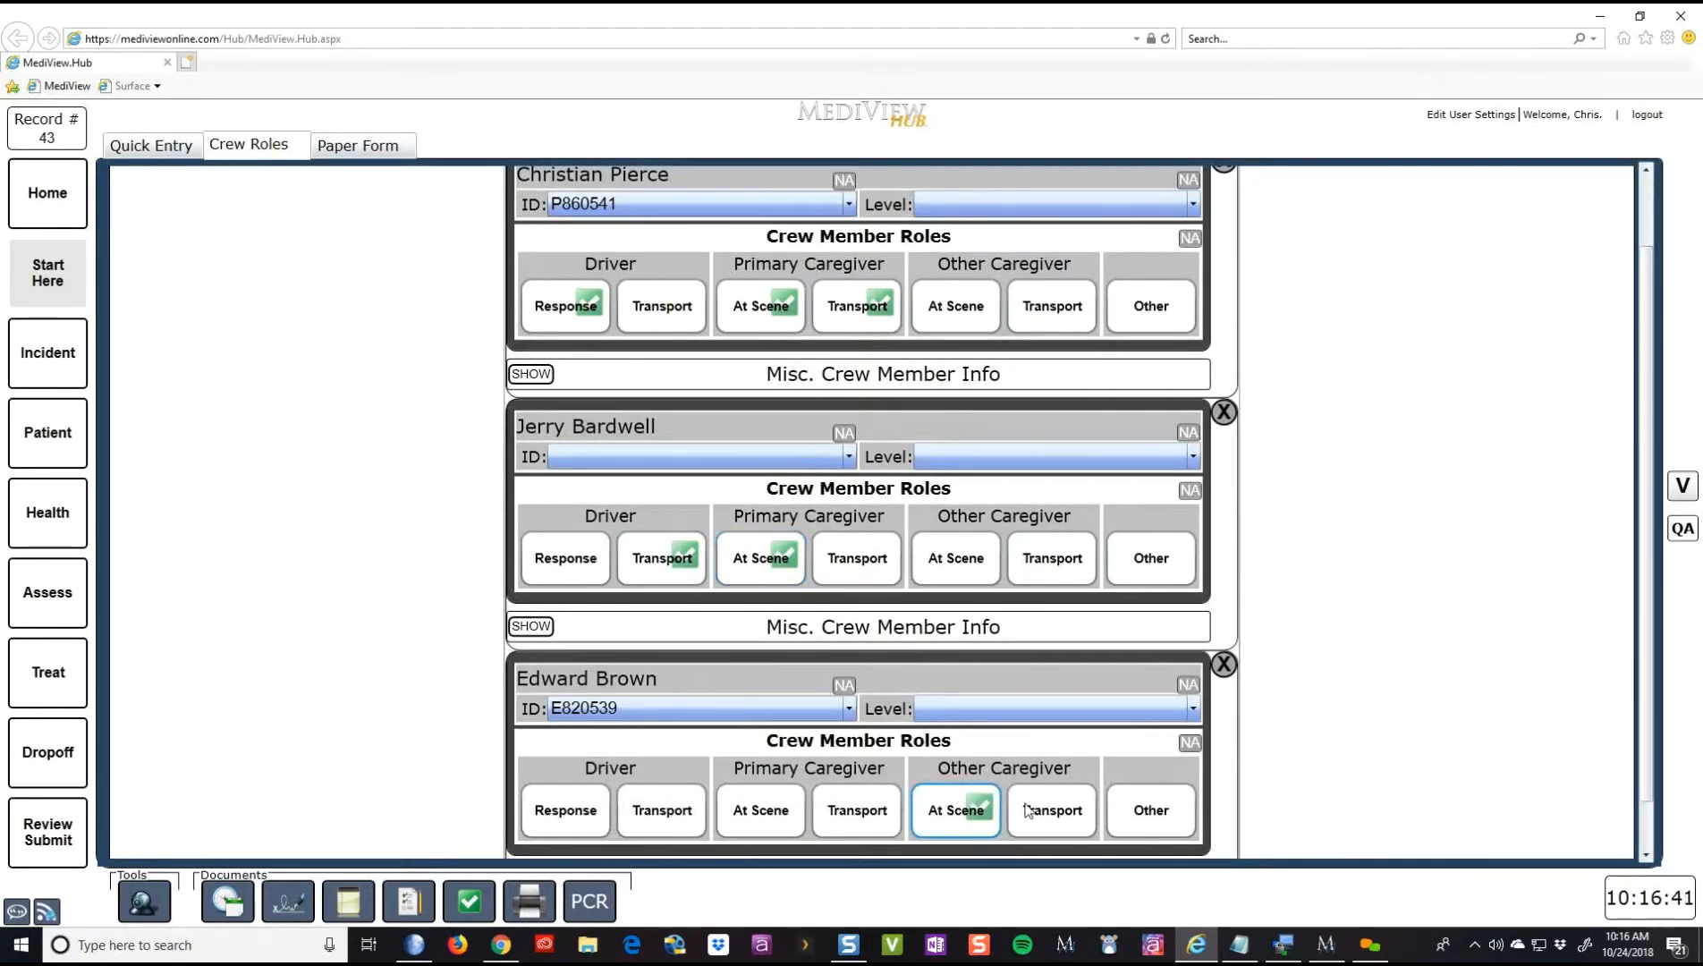
{"action": "left_click", "coordinate": [1069, 809]}
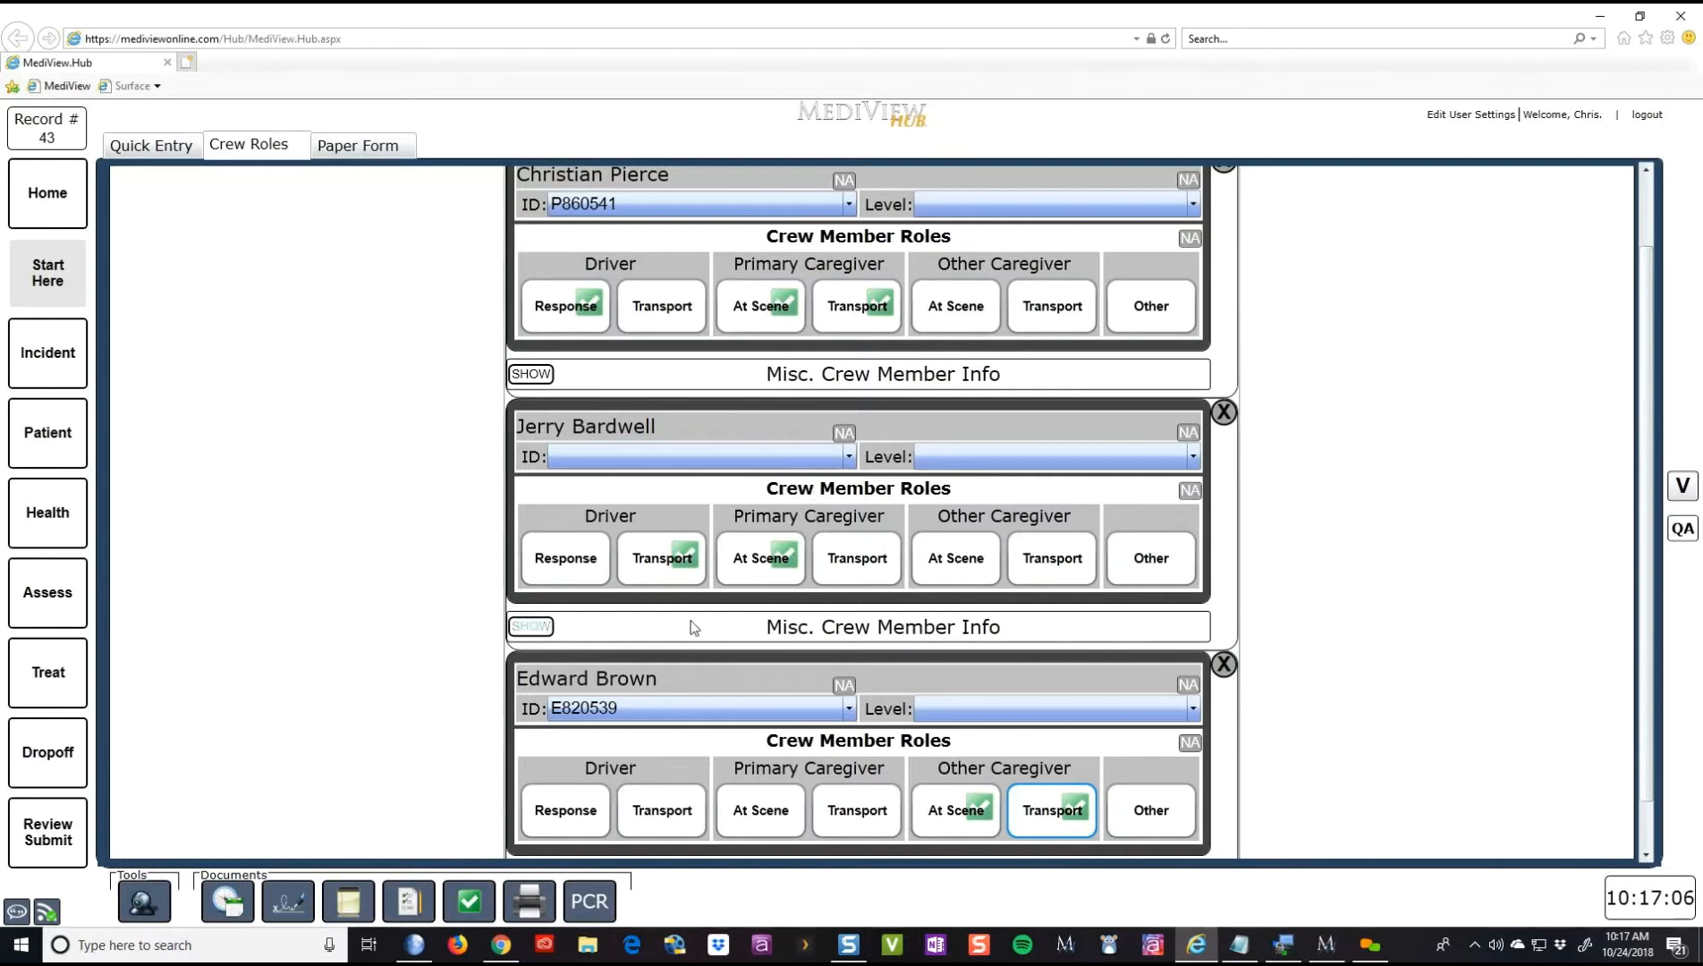
- Record Eye Protection and Gloves as the first member's PPE, leaving Mask-N95 cleared
{"action": "left_click", "coordinate": [531, 374]}
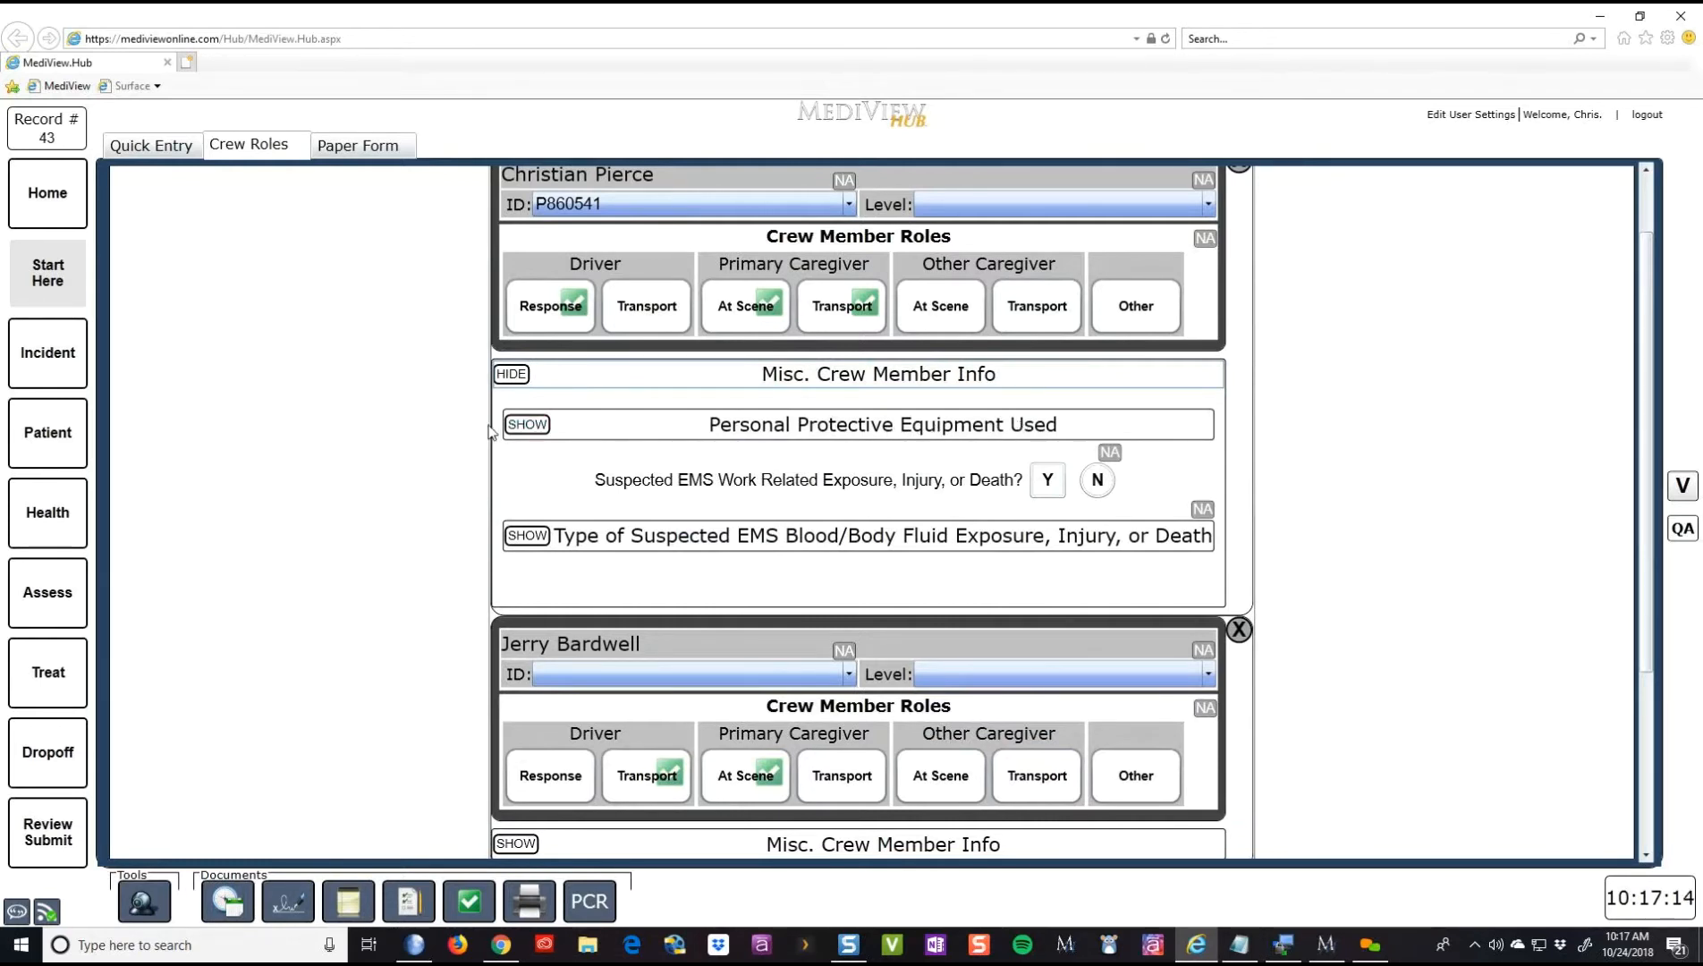
{"action": "left_click", "coordinate": [526, 424]}
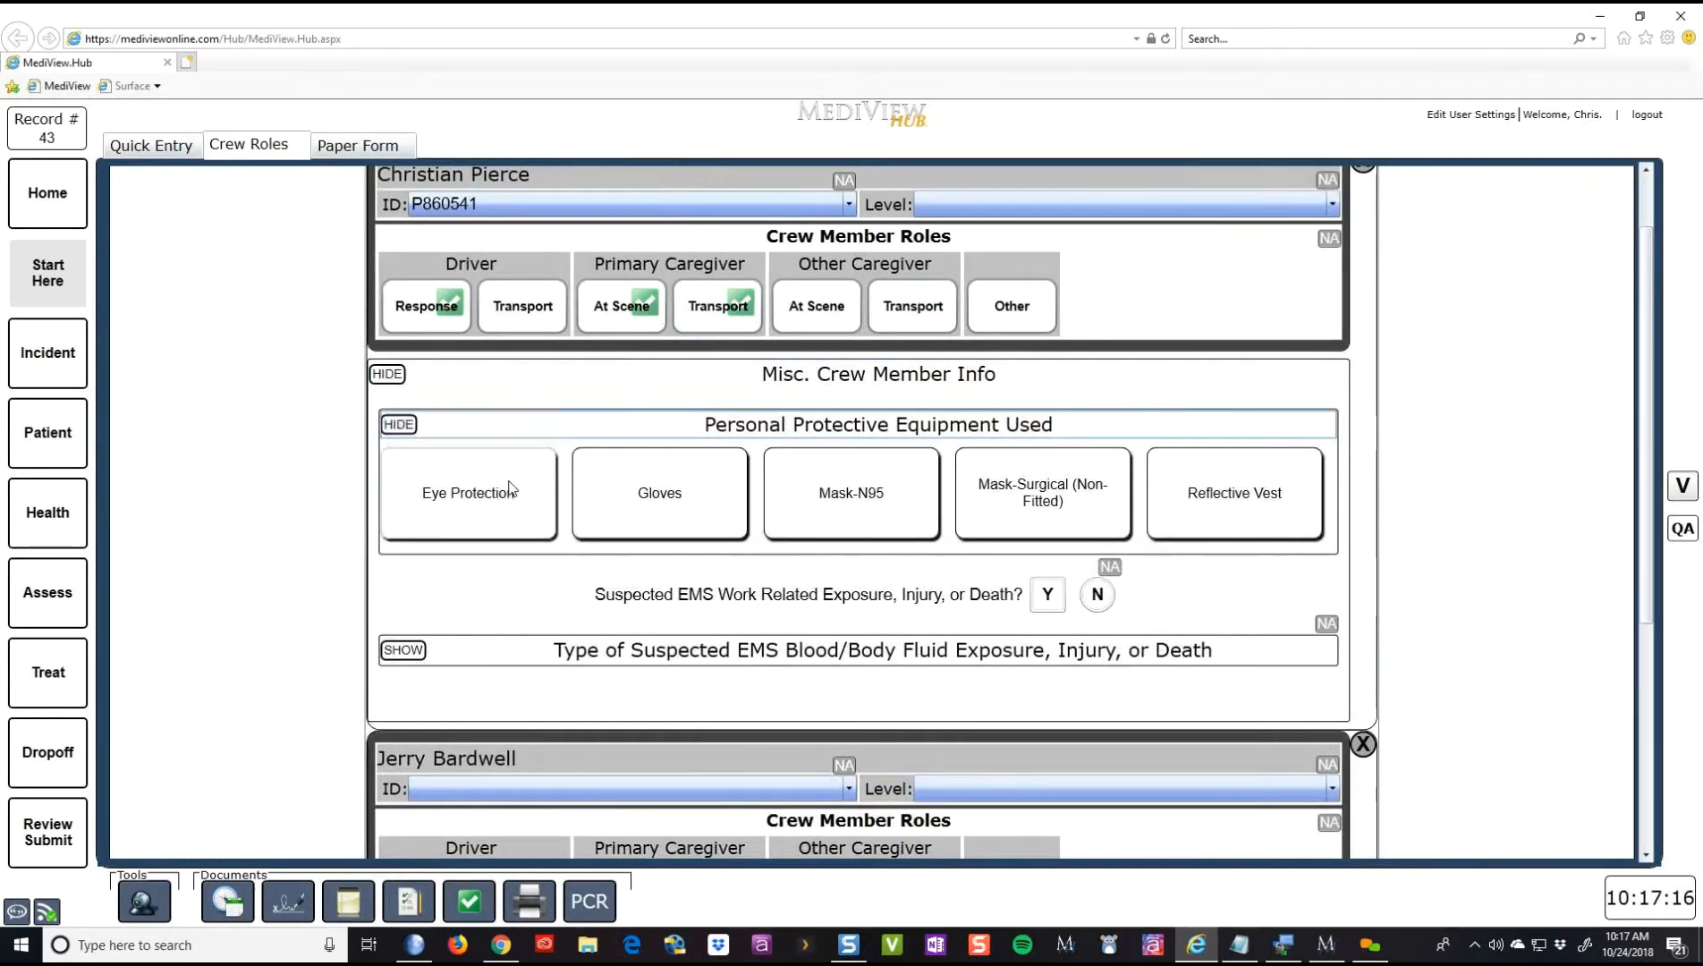
{"action": "left_click", "coordinate": [534, 490]}
{"action": "left_click", "coordinate": [661, 498]}
{"action": "left_click", "coordinate": [805, 506]}
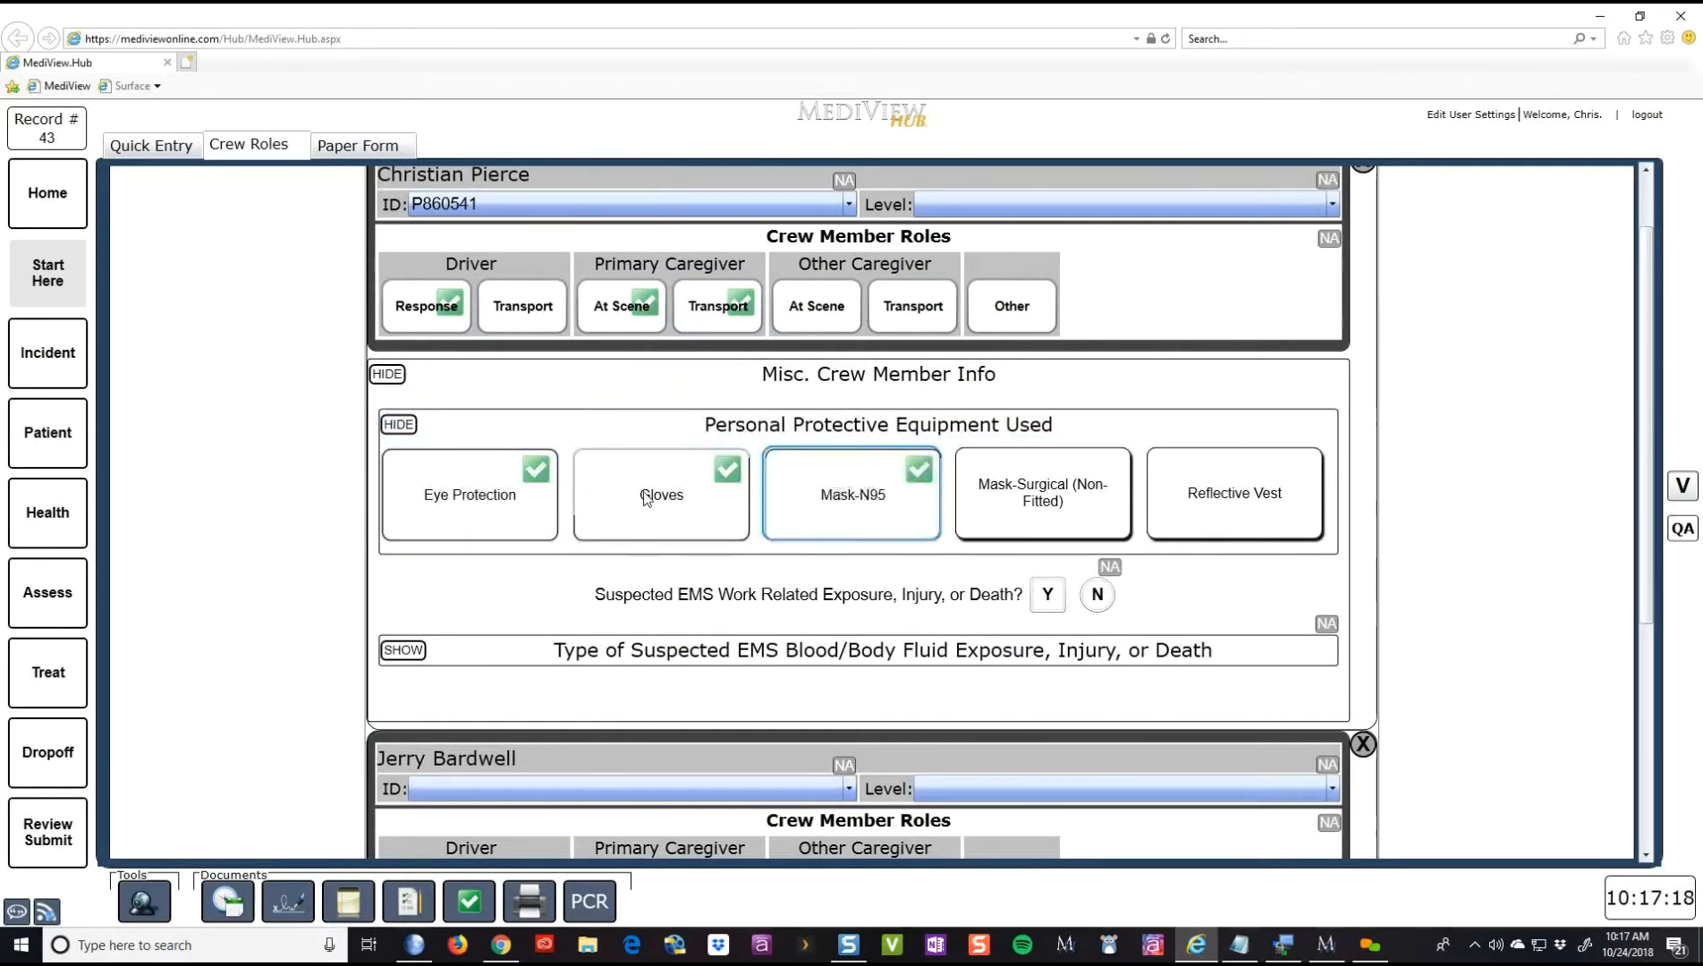
{"action": "left_click", "coordinate": [892, 516]}
{"action": "left_click", "coordinate": [787, 506]}
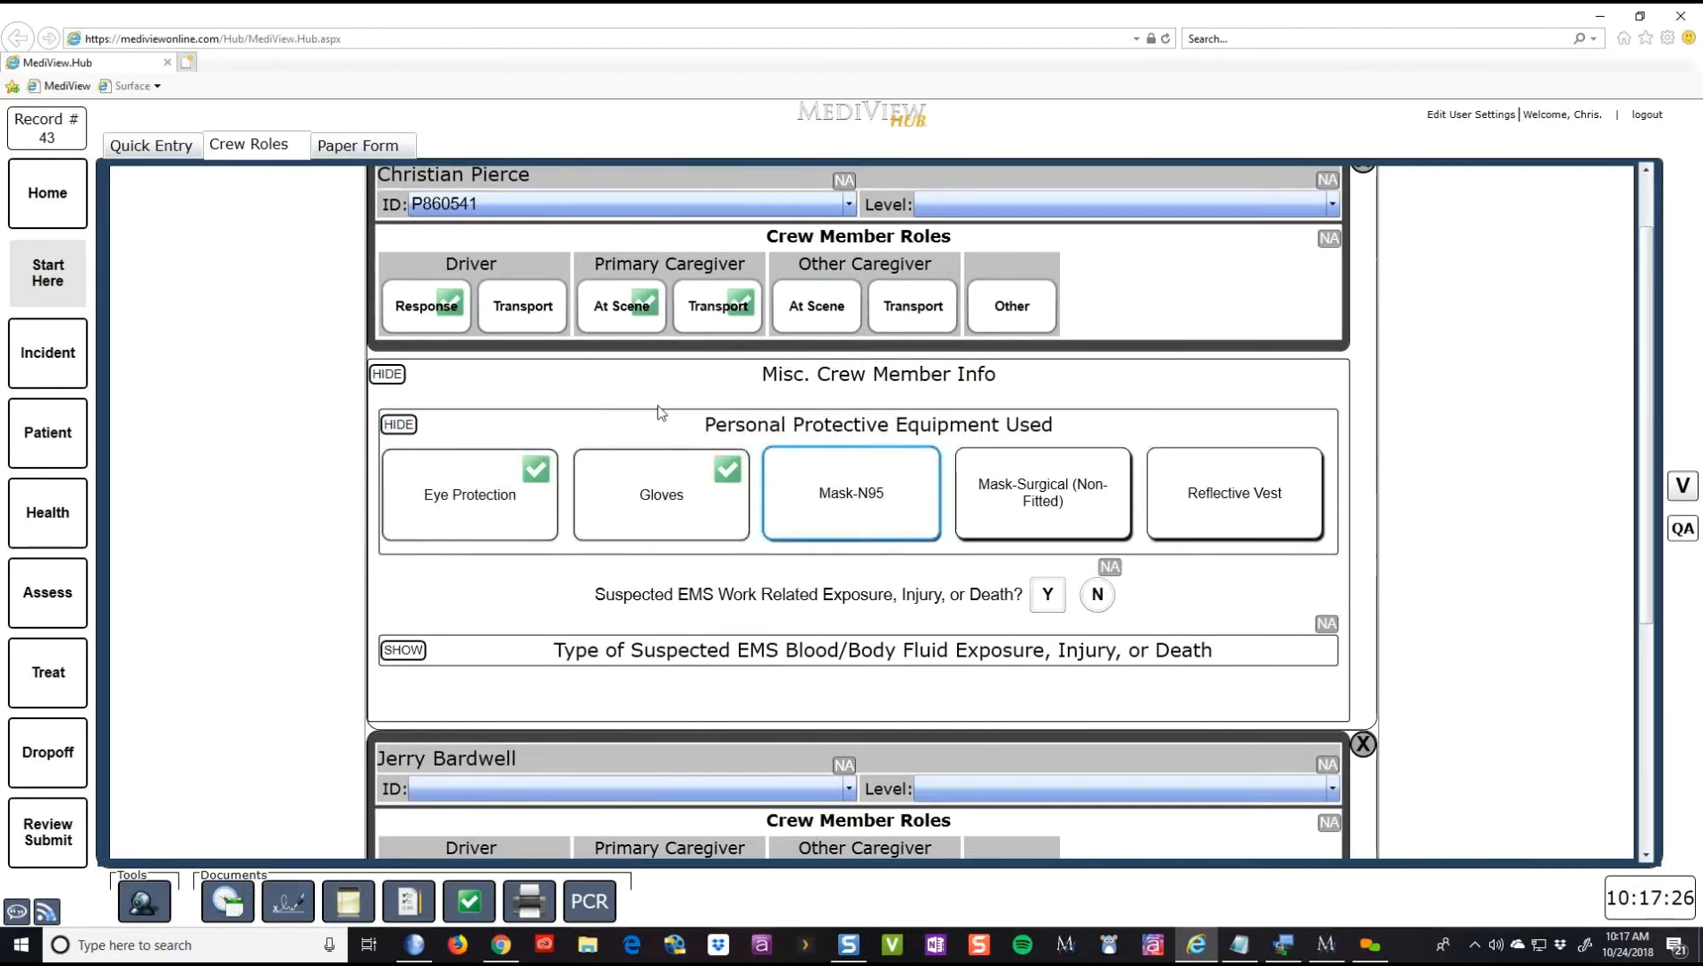
- Recheck the PPE entries, hide the crew info section, and go to the Incident form
{"action": "left_click", "coordinate": [399, 375]}
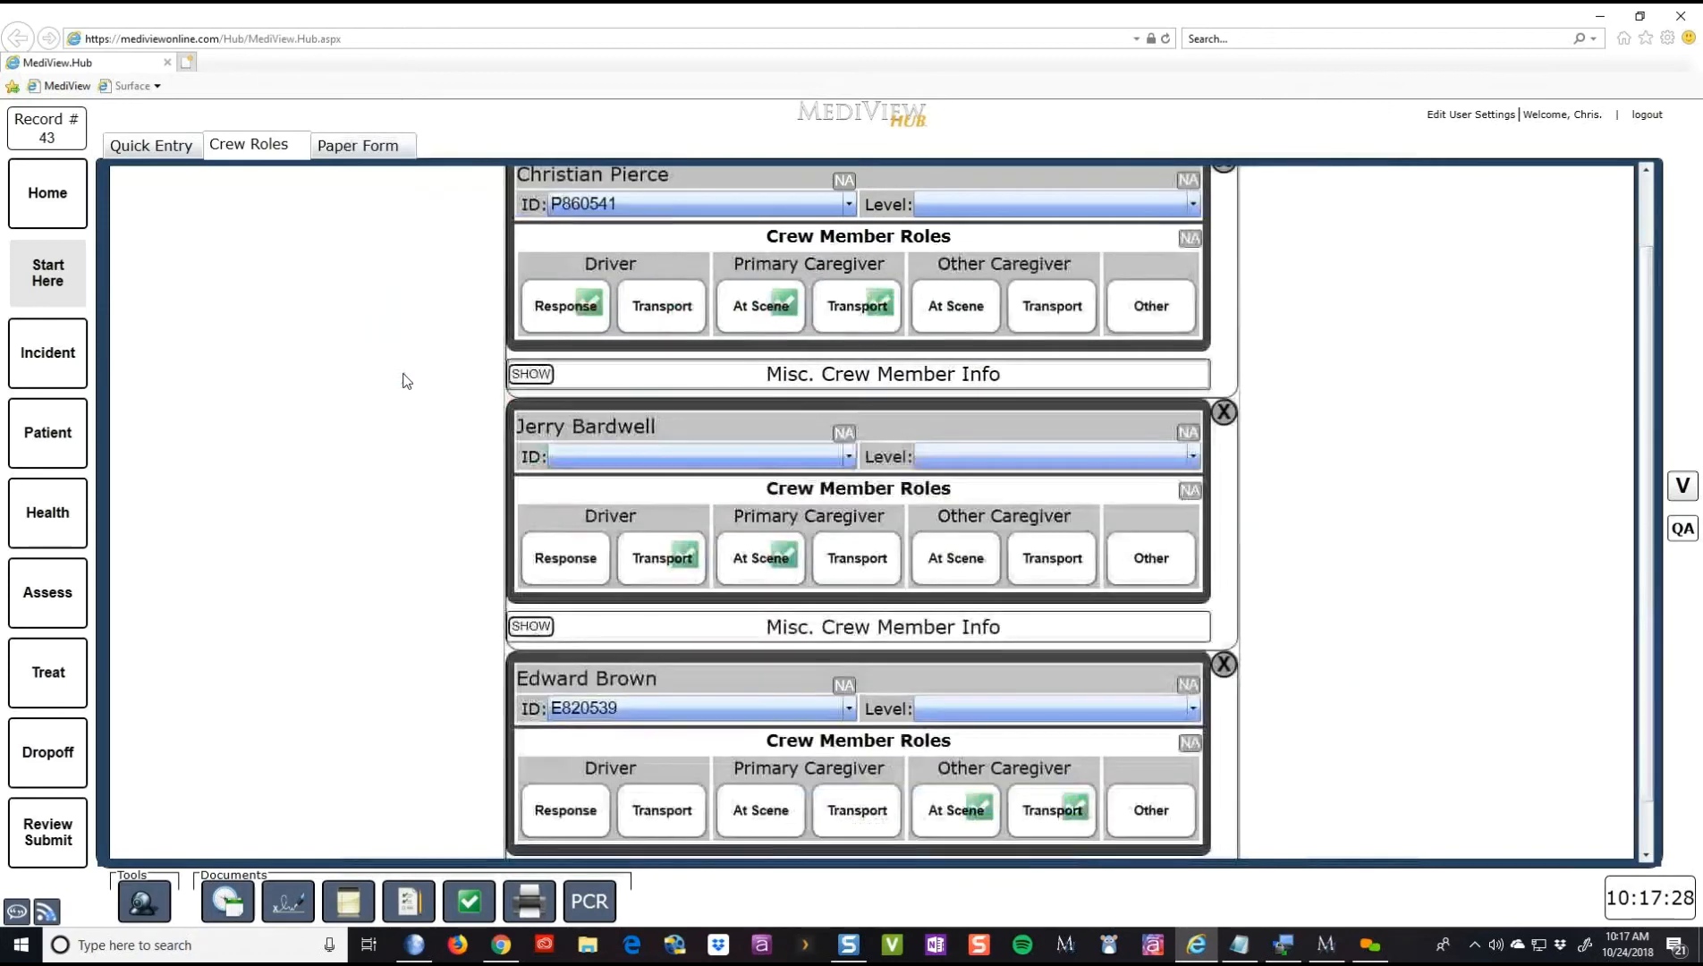
{"action": "left_click", "coordinate": [538, 375]}
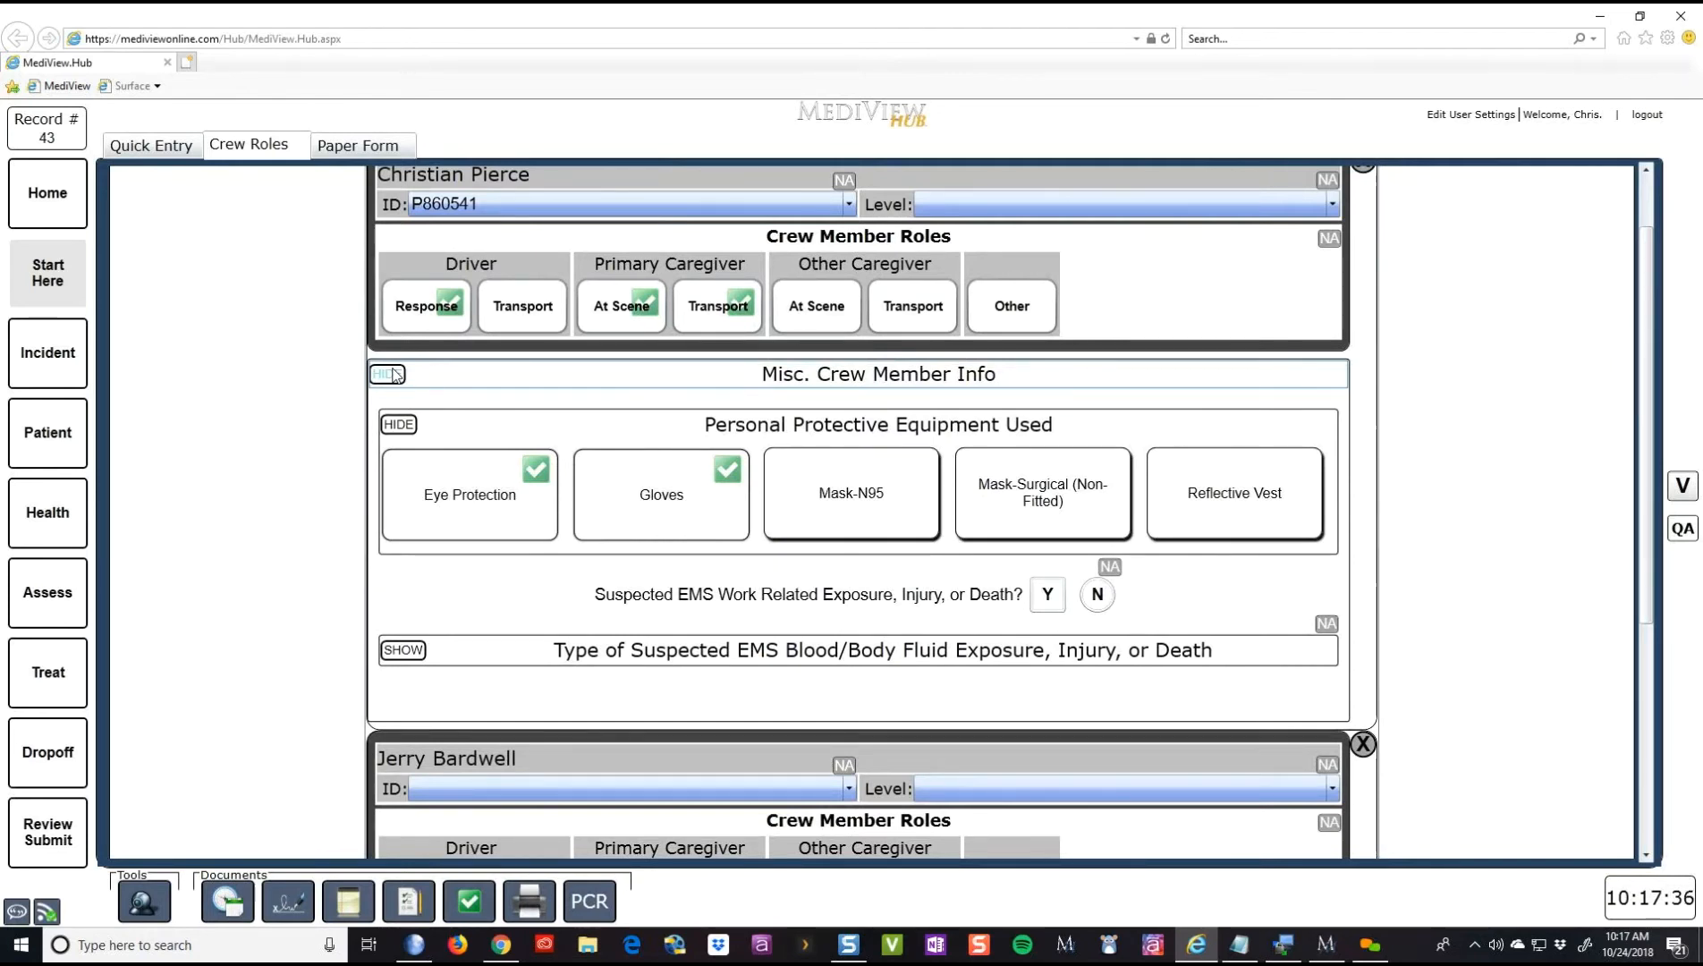
{"action": "left_click", "coordinate": [390, 375]}
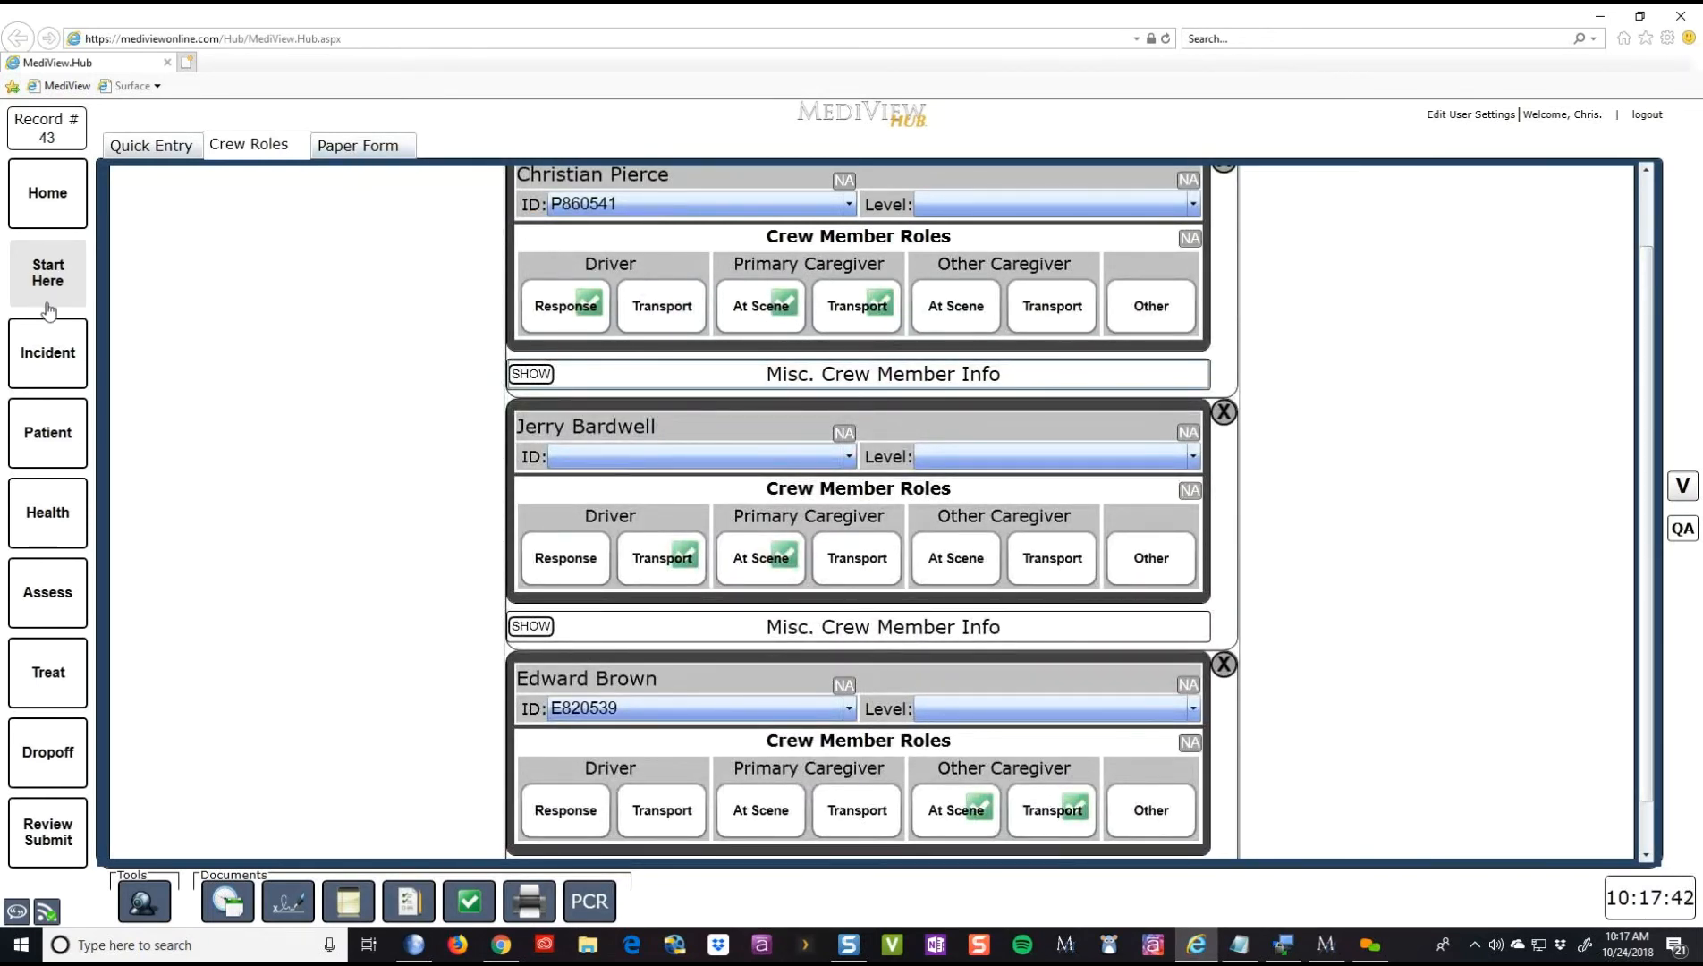
{"action": "left_click", "coordinate": [45, 350]}
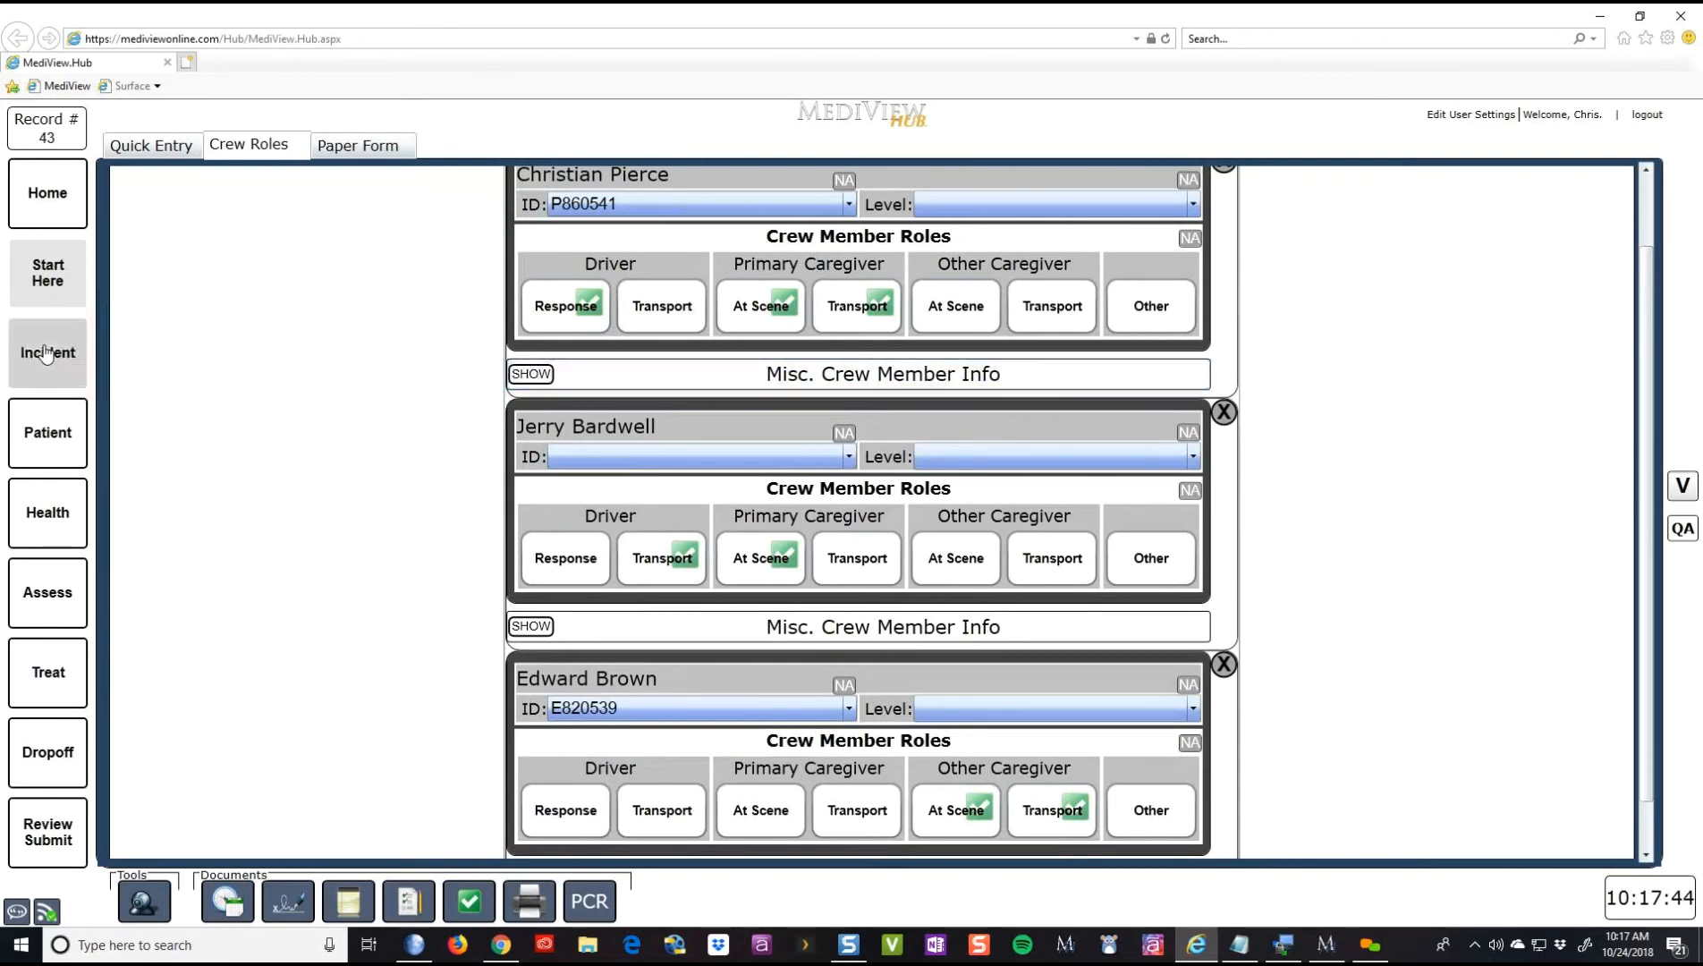